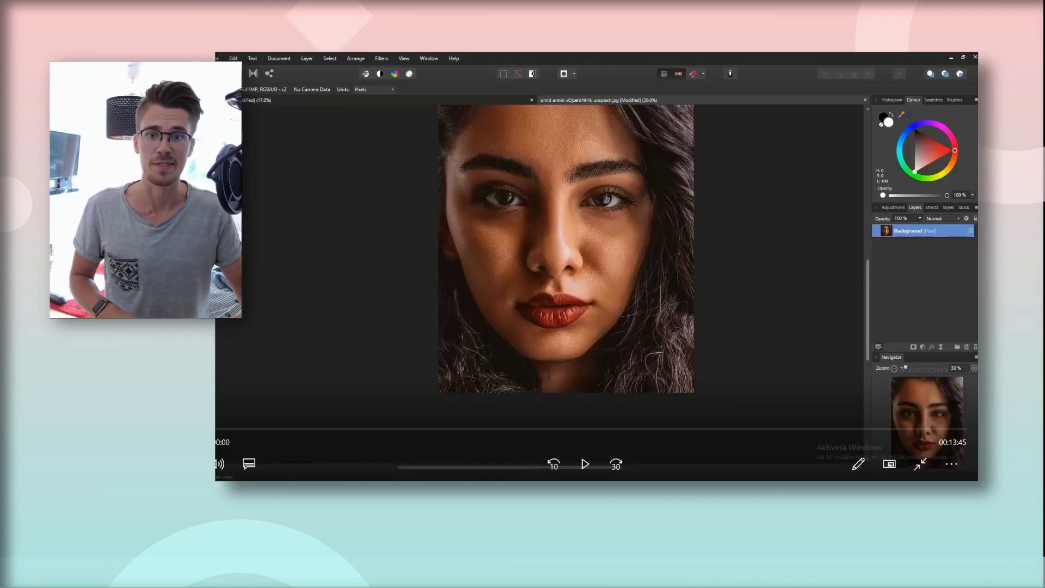
left_click(585, 464)
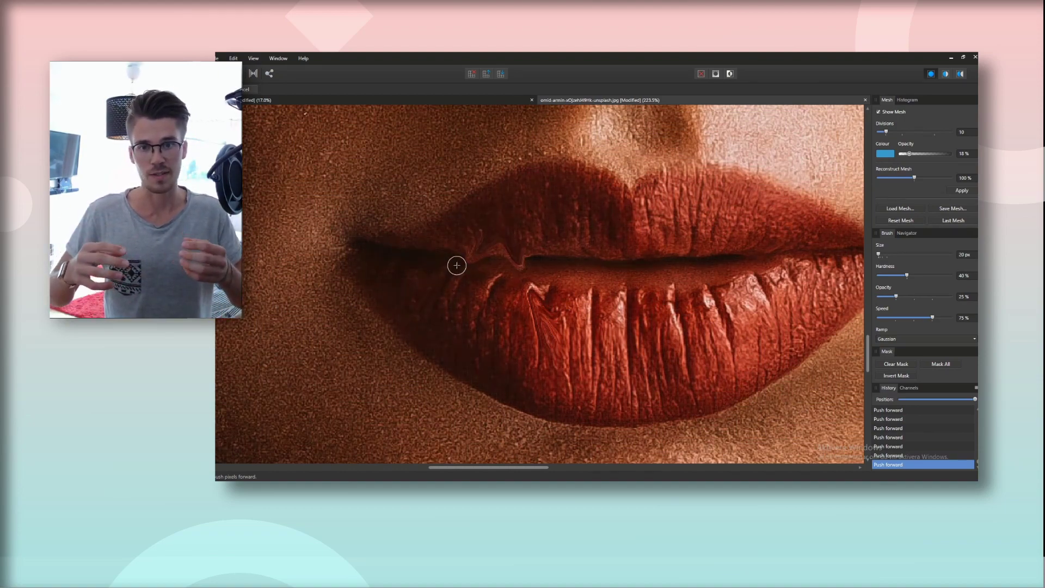
Push small pointed folds into both lips along the mouth line with the Push Forward liquify brush
scroll(554, 299, "down", 3)
scroll(590, 290, "up", 3)
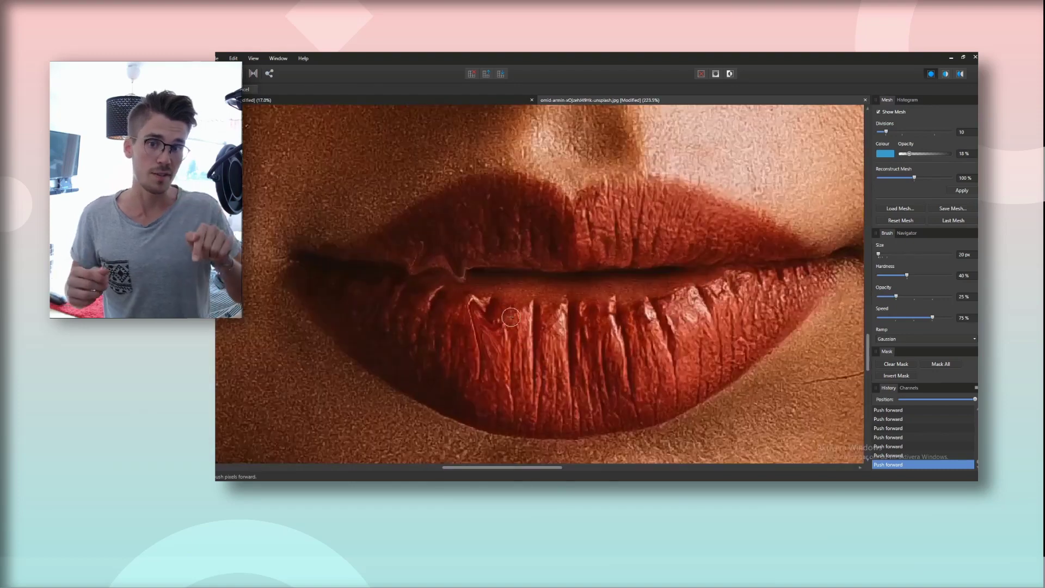
mouse_move(491, 332)
left_mouse_down()
mouse_move(525, 274)
mouse_move(487, 340)
mouse_move(492, 322)
mouse_move(548, 231)
left_mouse_up()
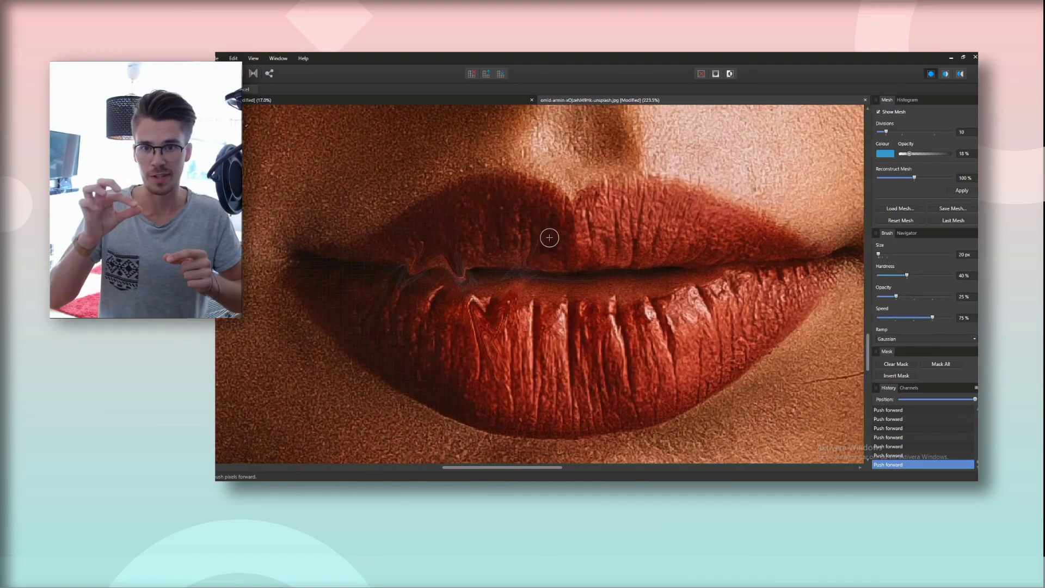
left_click_drag(536, 283, 496, 305)
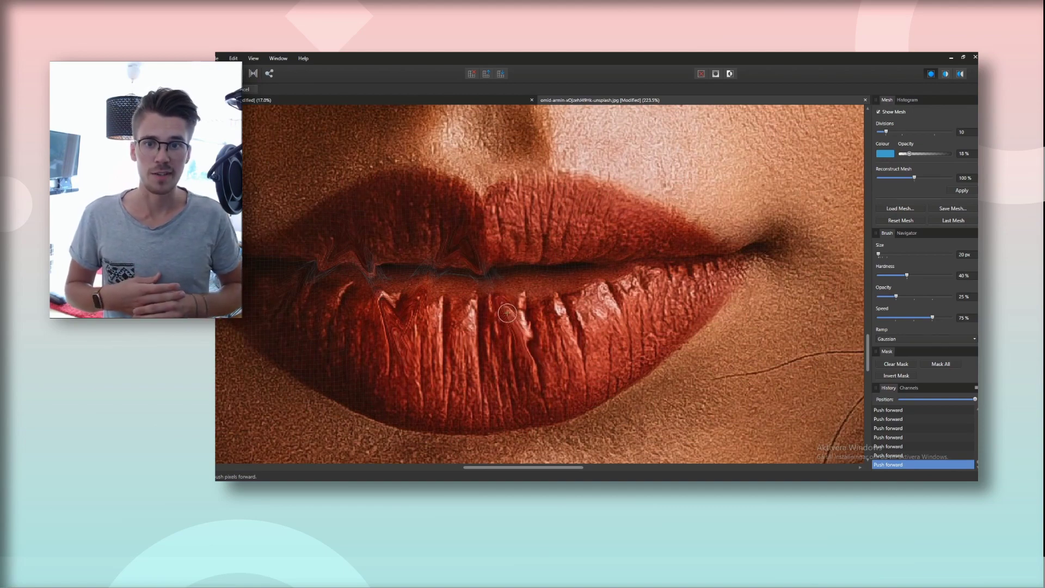
scroll(505, 309, "down", 6)
scroll(588, 278, "down", 6)
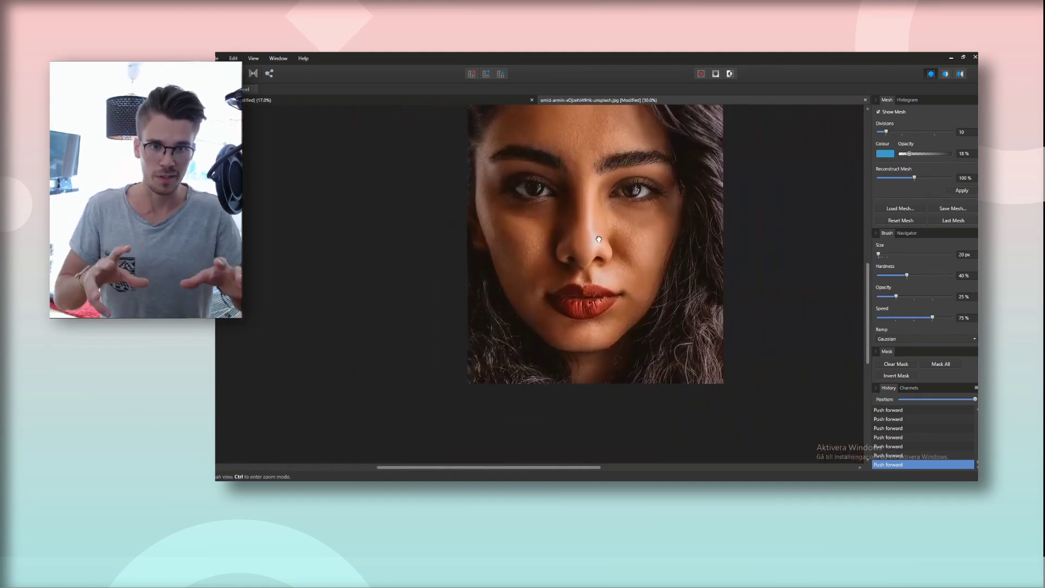
scroll(602, 246, "up", 12)
scroll(602, 247, "down", 5)
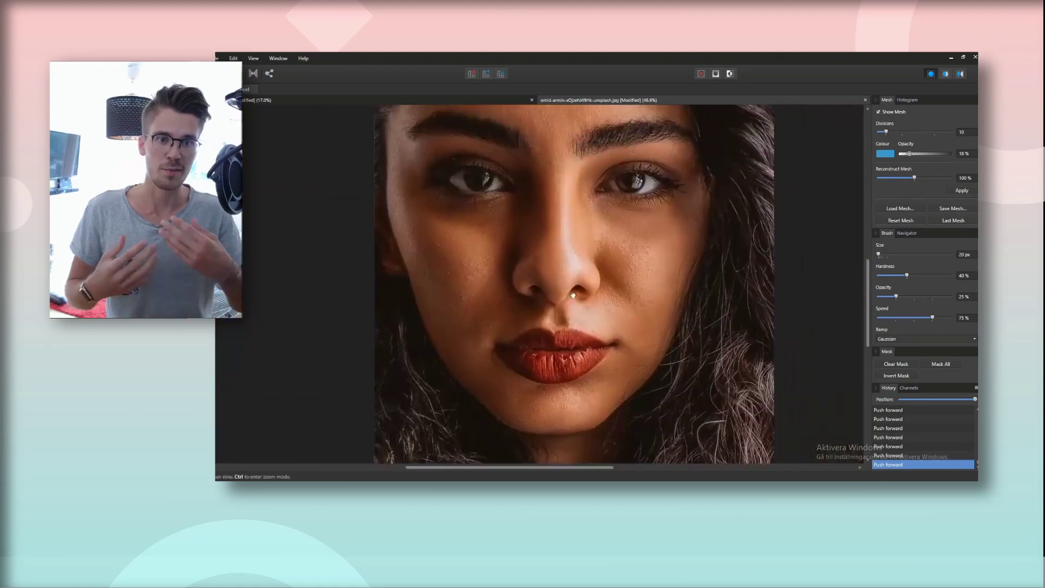
scroll(602, 247, "up", 3)
scroll(601, 330, "up", 5)
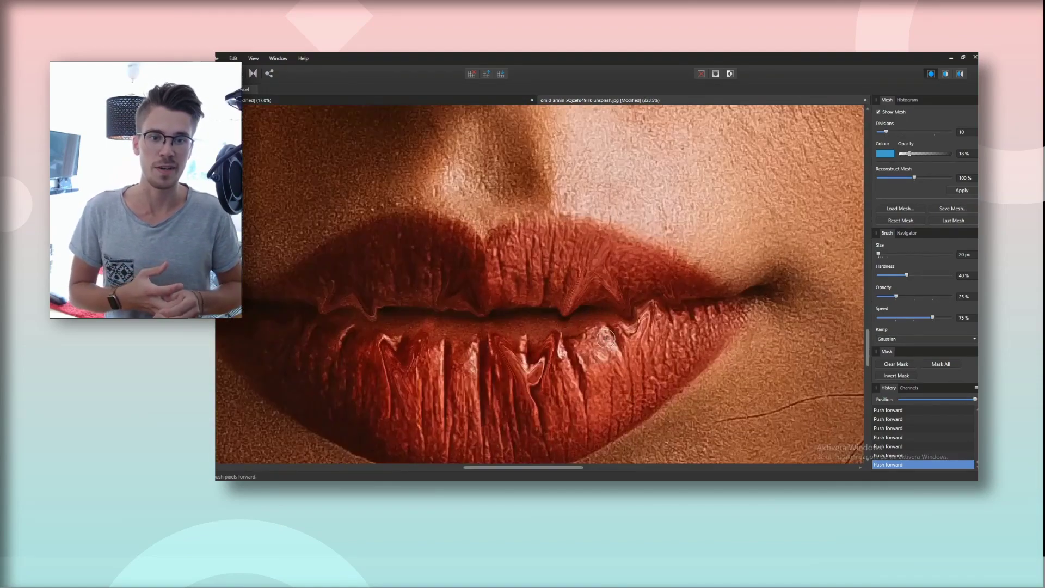
Reduce the liquify brush size to 10 px and raise its opacity to 75 %
left_click(968, 257)
type("15")
key("Return")
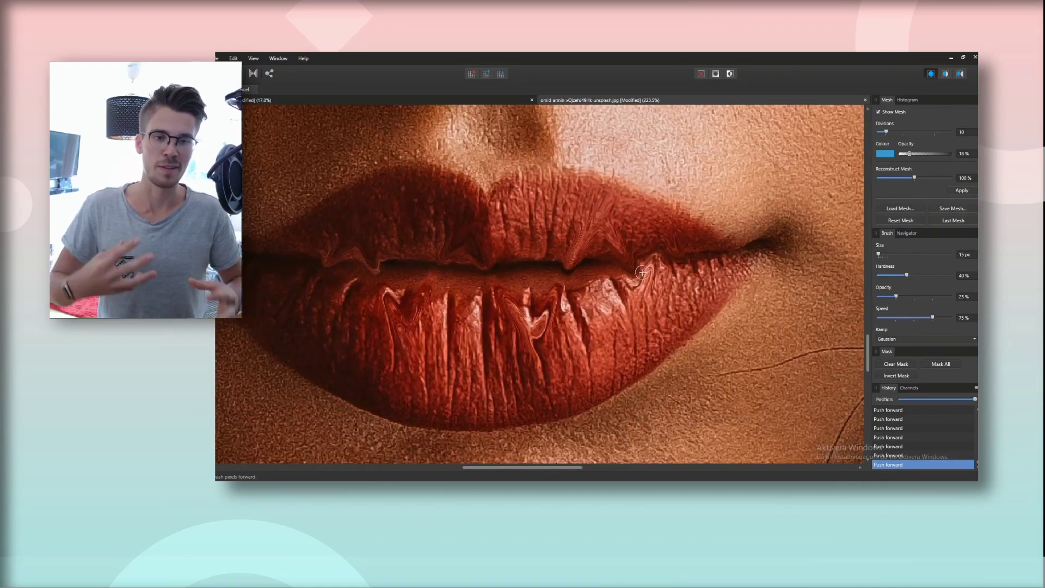
left_click(964, 255)
type("10")
key("Return")
scroll(568, 268, "up", 3)
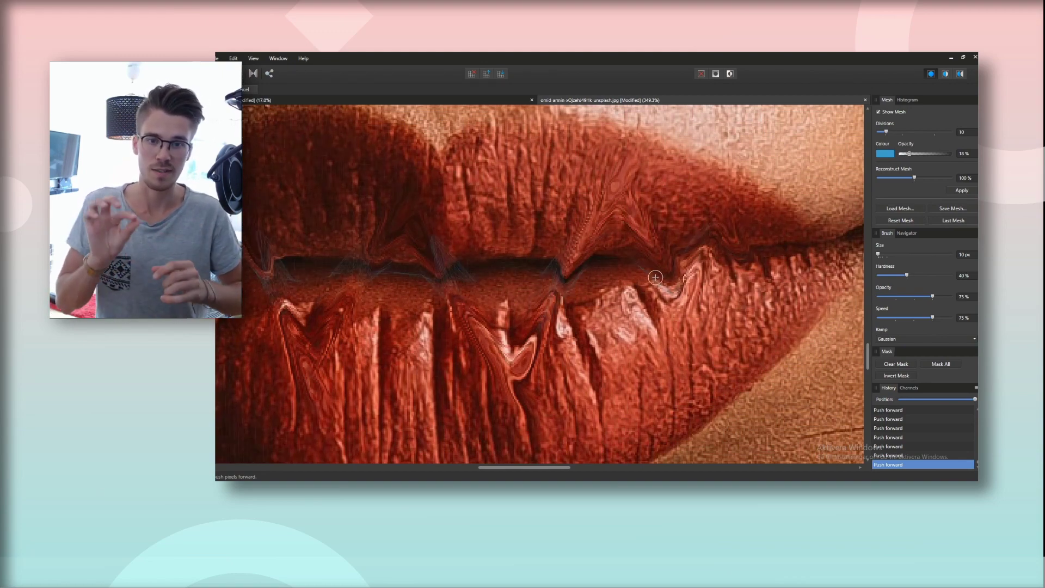
Inspect the lip folds along the whole mouth and apply the Liquify changes to the photo
left_click_drag(459, 300, 626, 290)
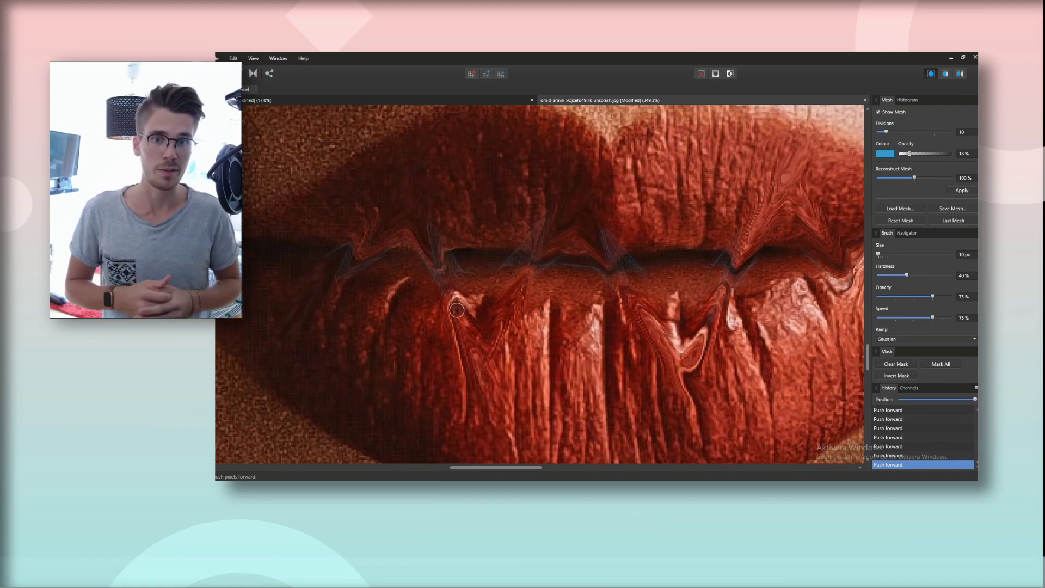
left_click_drag(364, 261, 473, 252)
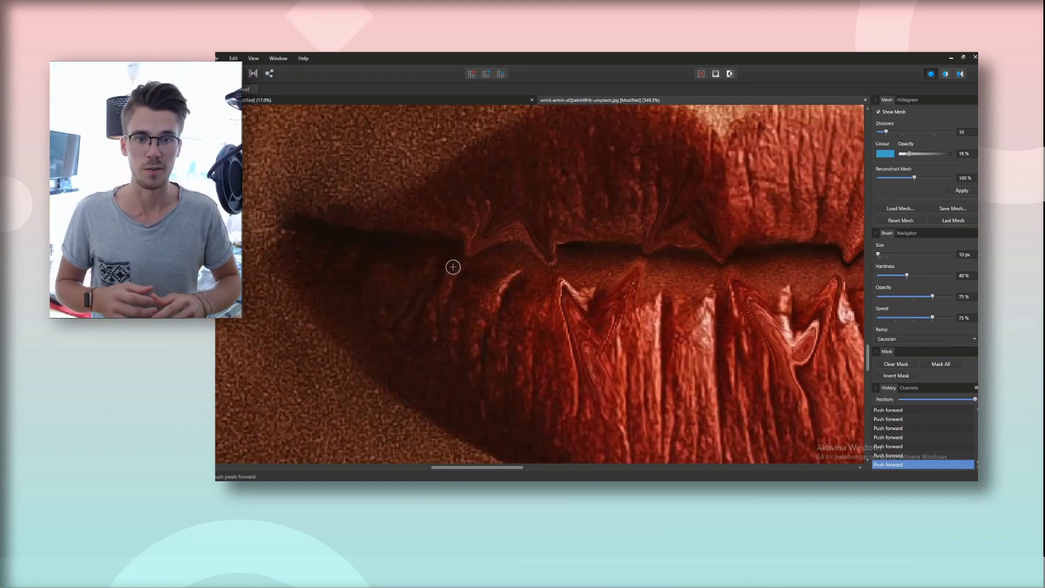
scroll(607, 290, "down", 5)
scroll(546, 290, "up", 4)
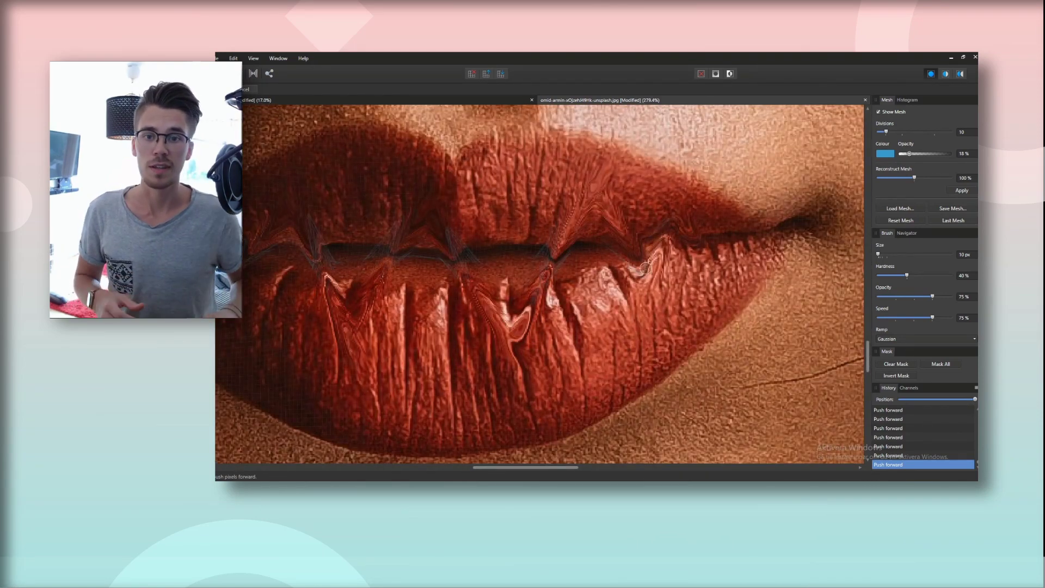
left_click_drag(234, 270, 408, 276)
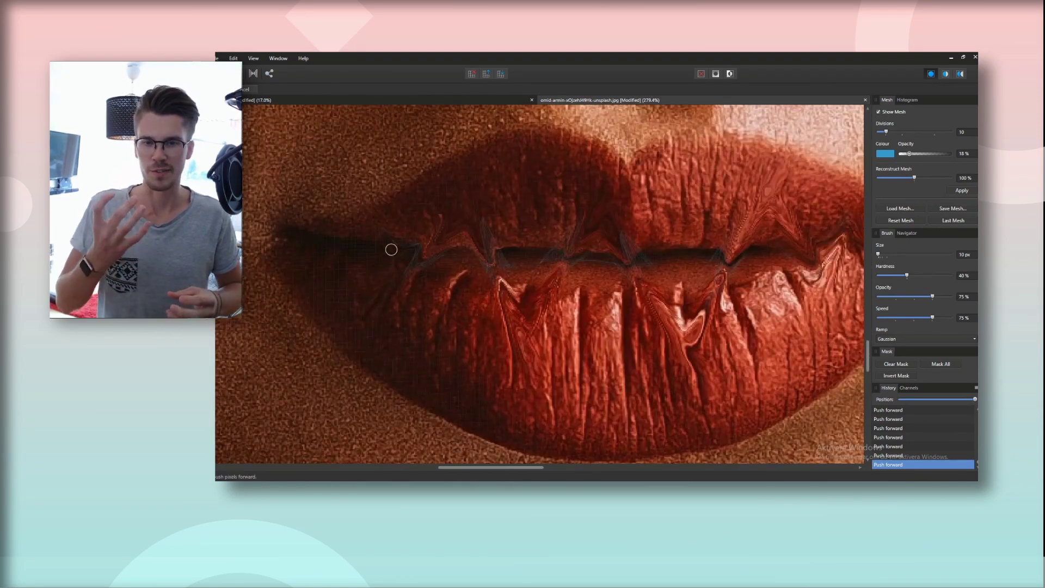
scroll(467, 289, "down", 10)
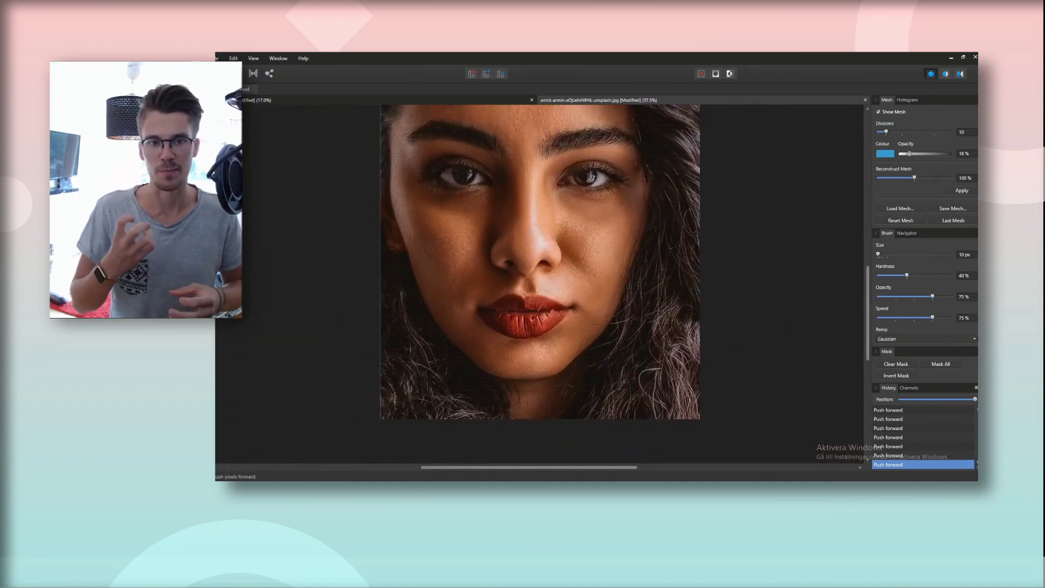
left_click(246, 98)
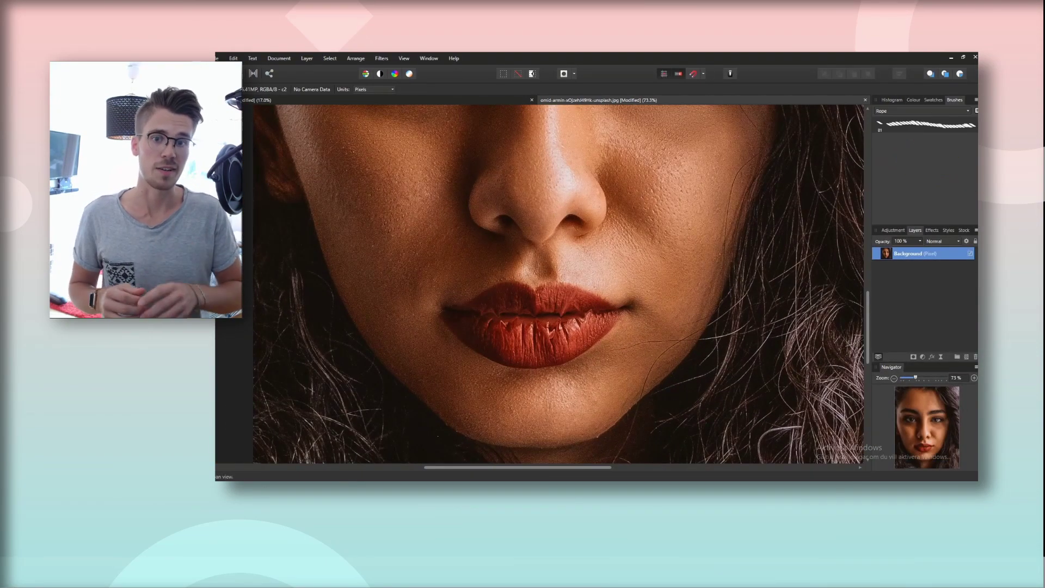
Place the original portrait as a new layer and move it so it covers the Background image
left_click(493, 237)
scroll(536, 242, "down", 8)
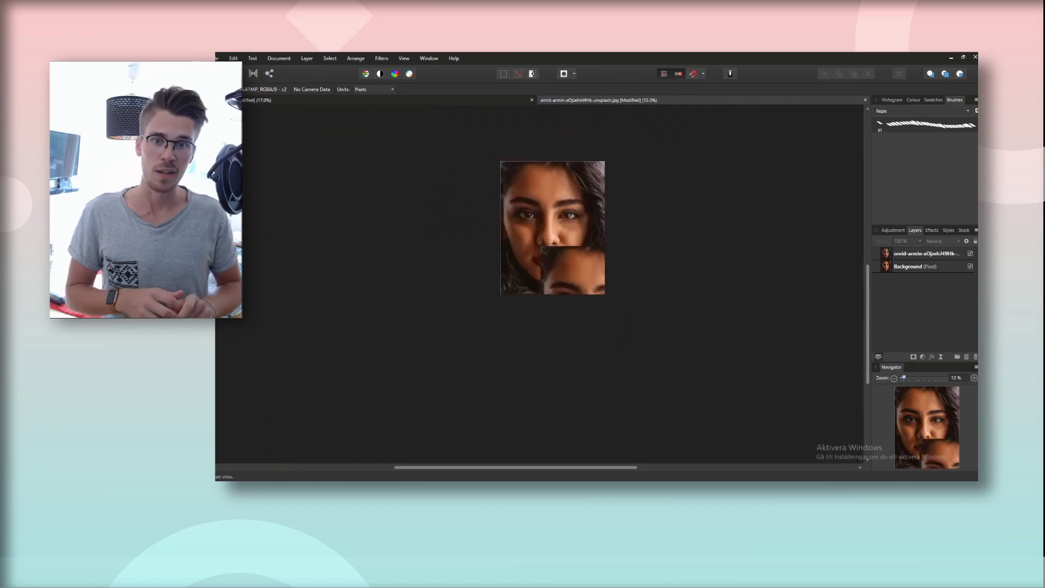
scroll(625, 210, "up", 3)
key("v")
left_click_drag(537, 316, 473, 185)
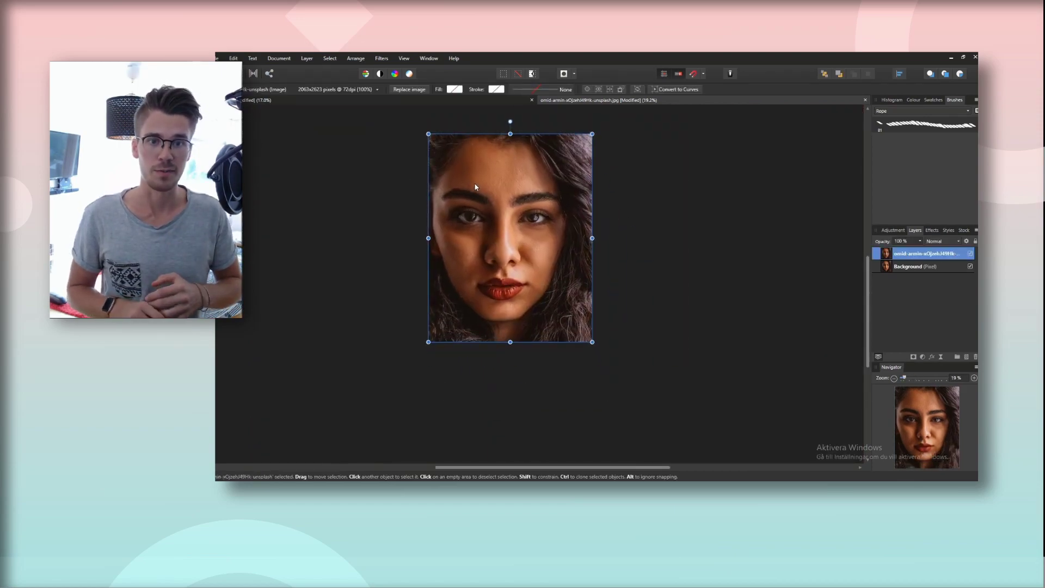
Nudge the placed original slightly right and down to align it with the Background, toggling its visibility to compare before and after
scroll(473, 185, "up", 3)
left_click(969, 253)
left_click(969, 253)
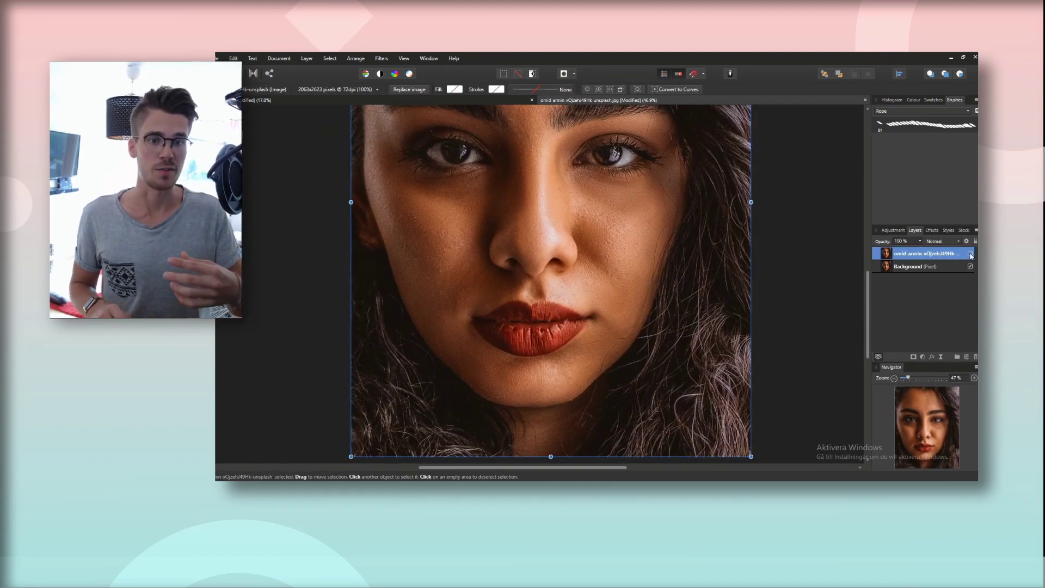
left_click(969, 254)
left_click(969, 254)
key("Right")
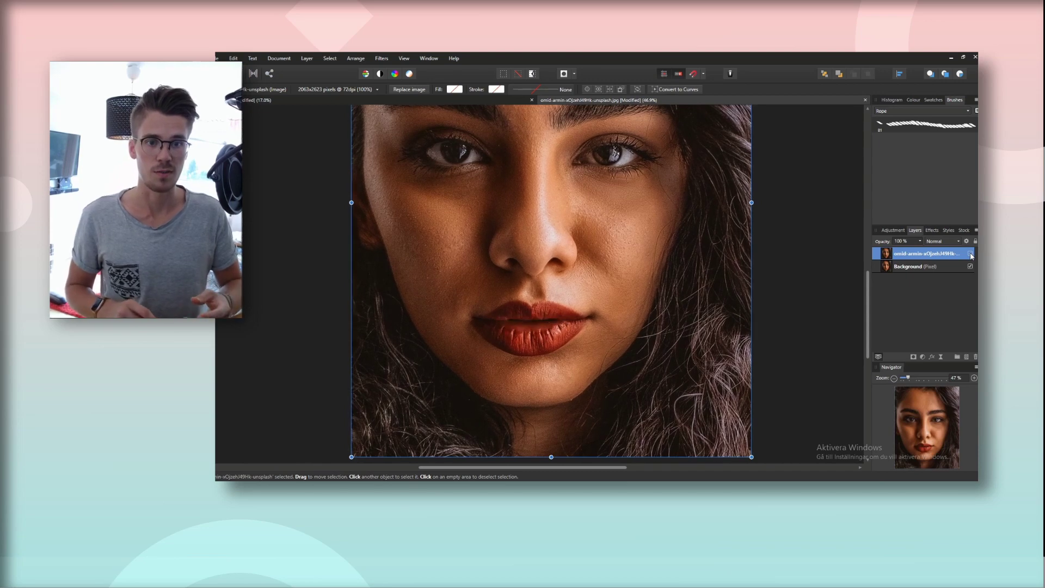
key("Down")
key("Right")
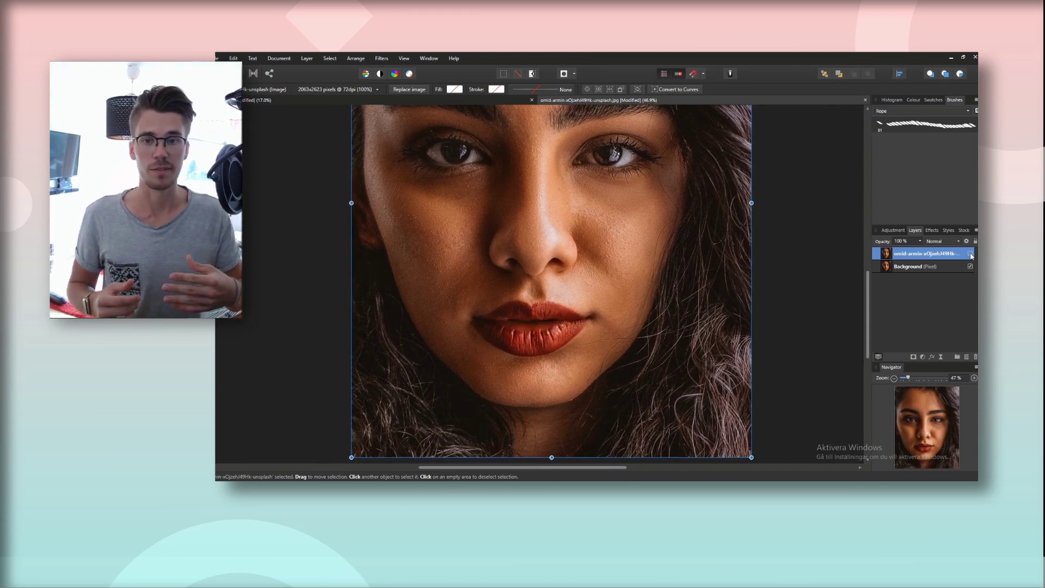
left_click(969, 254)
left_click(970, 254)
left_click(970, 254)
left_click(970, 254)
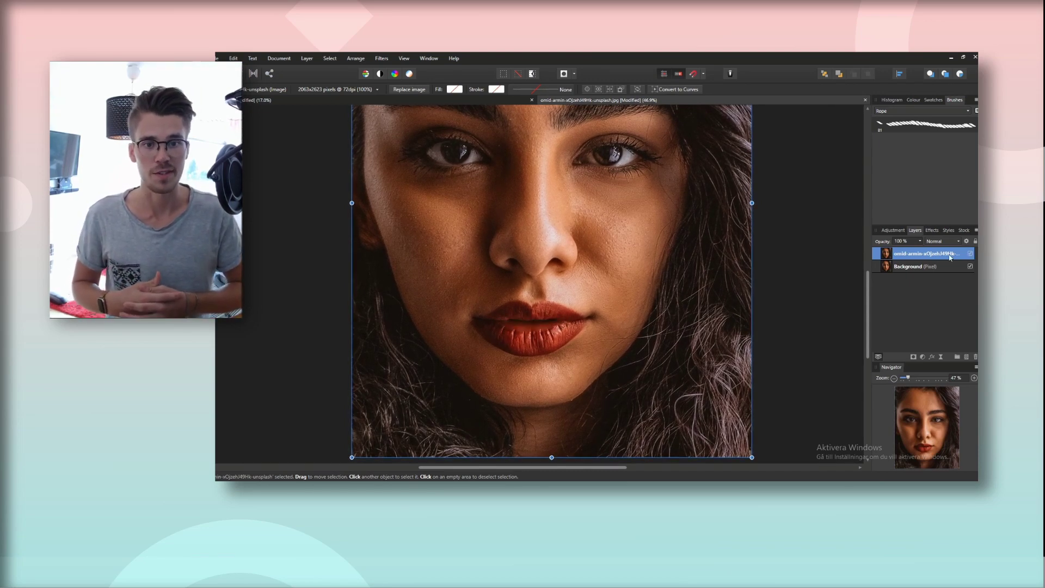
Move the placed original below the Background layer, hide it, and make the Background the active layer
left_click_drag(949, 257, 896, 279)
left_click(970, 266)
left_click(923, 254)
Paint dark grey stitches over the lip folds on a new pixel layer, using the rope brush and a colour with lightness 15
scroll(578, 328, "up", 1)
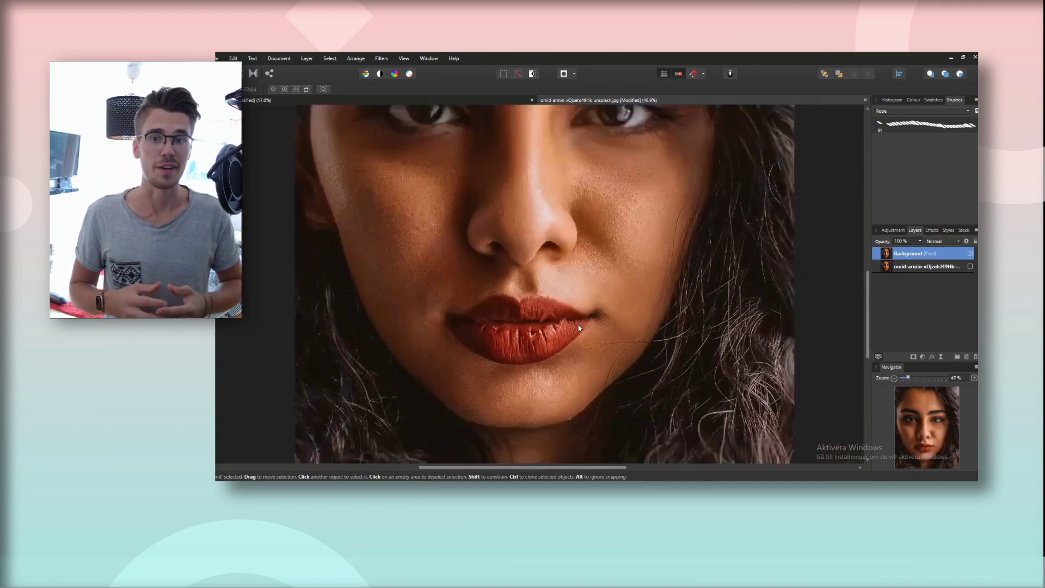
scroll(579, 327, "up", 5)
left_click(906, 128)
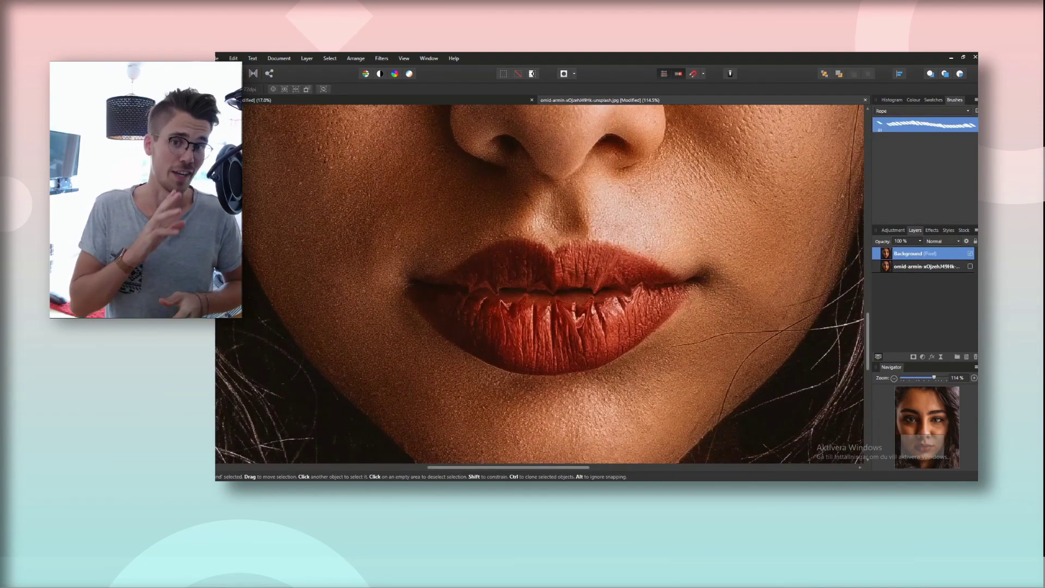
key("ctrl+shift+n")
key("b")
left_click(913, 100)
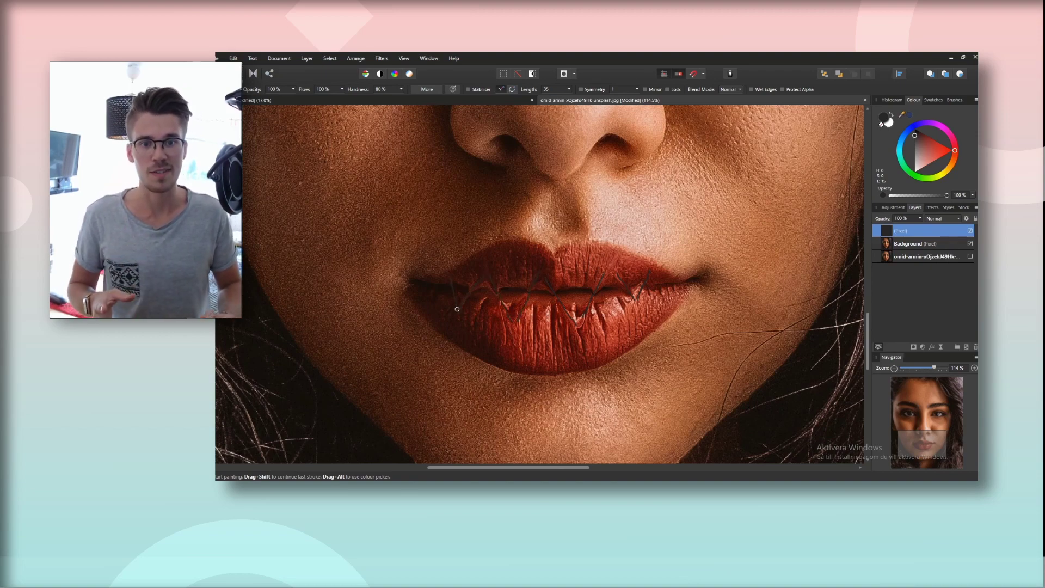
scroll(604, 294, "down", 5)
scroll(607, 286, "up", 5)
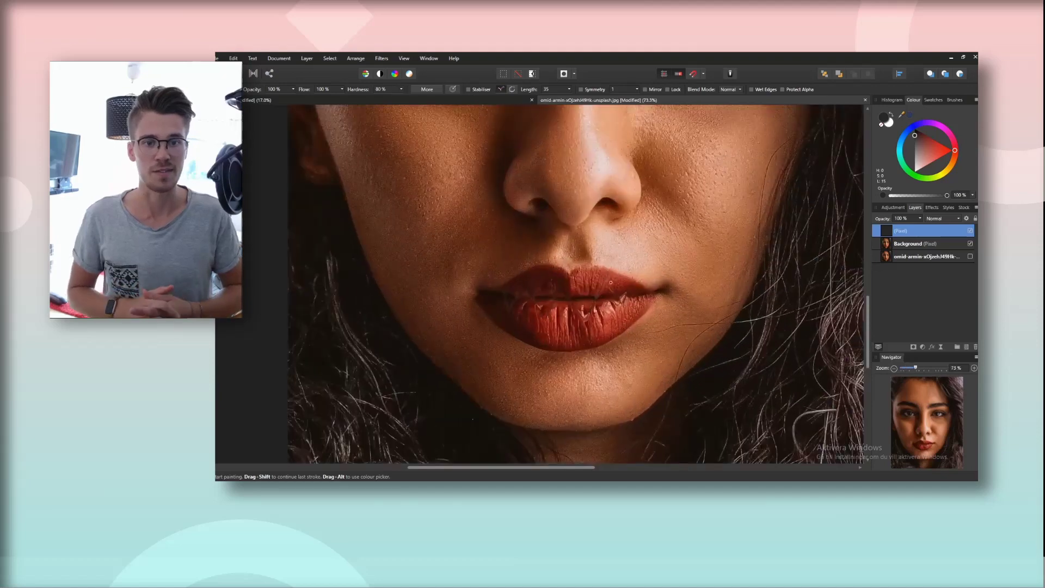
scroll(625, 296, "down", 5)
scroll(626, 295, "up", 5)
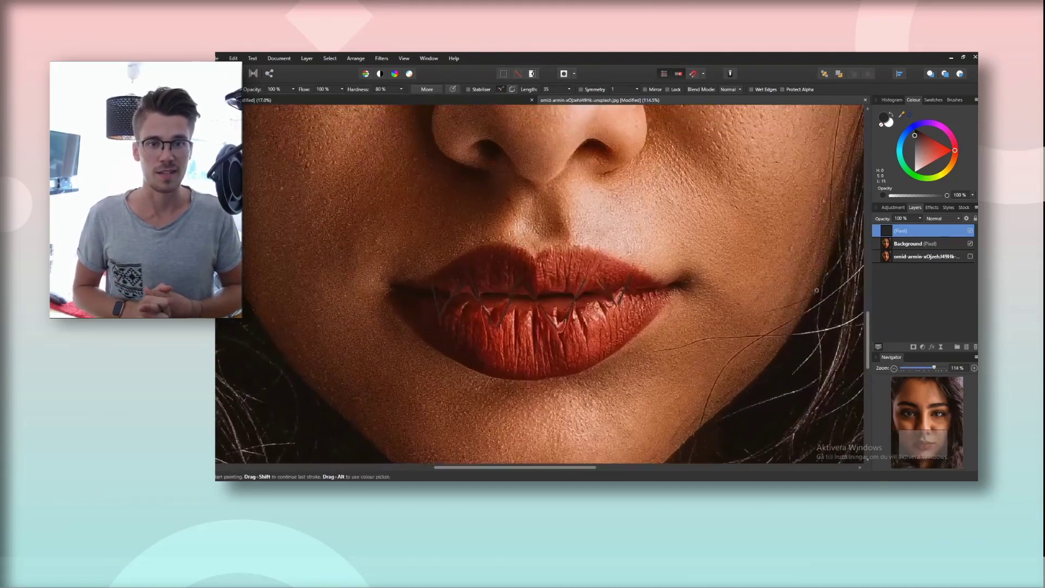
Add a second pixel layer, hide the first stitch layer, and paint new zigzag rope stitches across the lips
left_click(967, 347)
left_click(969, 243)
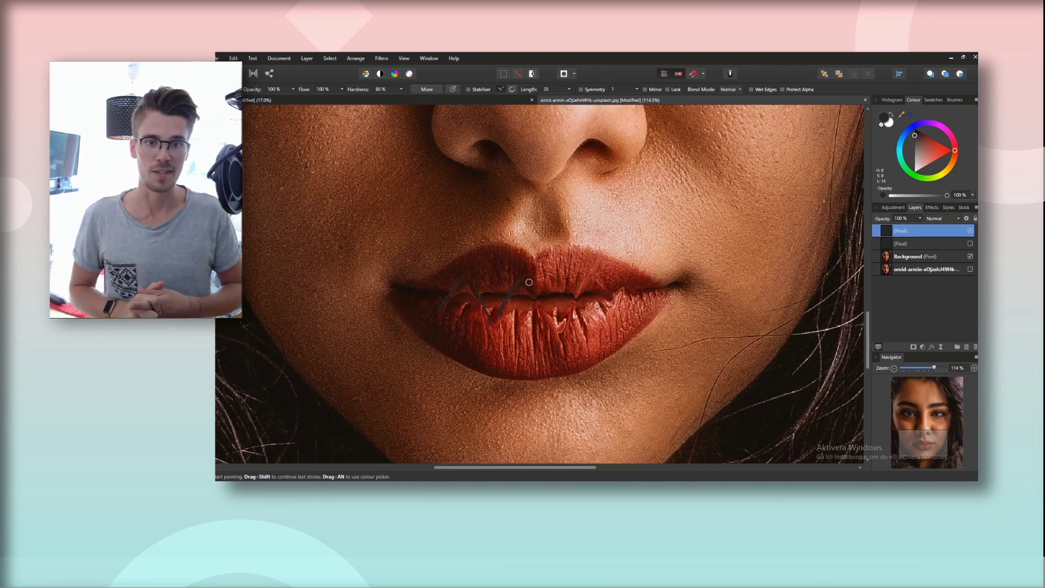
left_click_drag(581, 283, 560, 329)
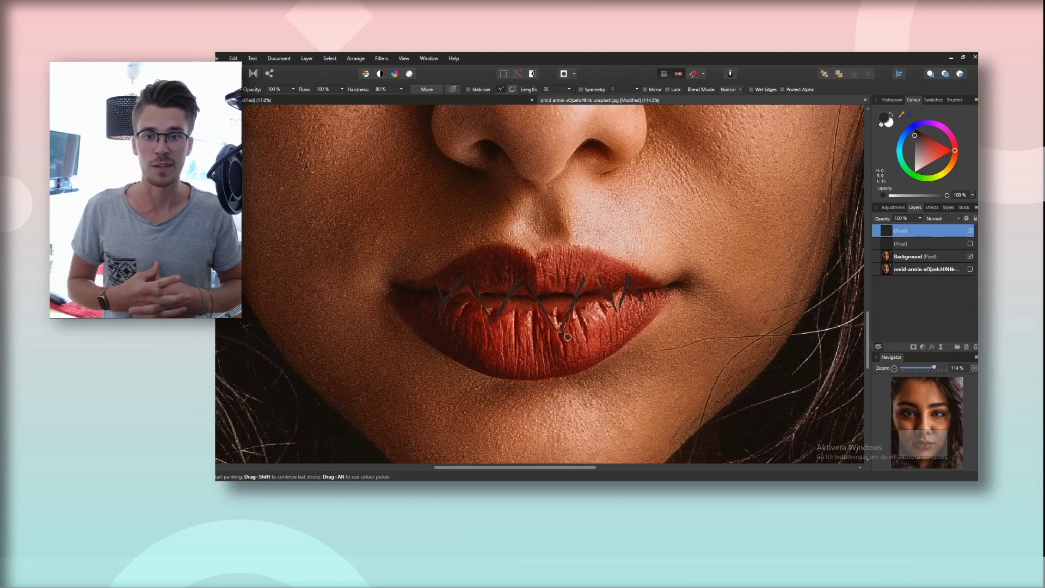
scroll(567, 337, "down", 6)
scroll(577, 334, "up", 3)
key("v")
scroll(585, 335, "up", 2)
key("space")
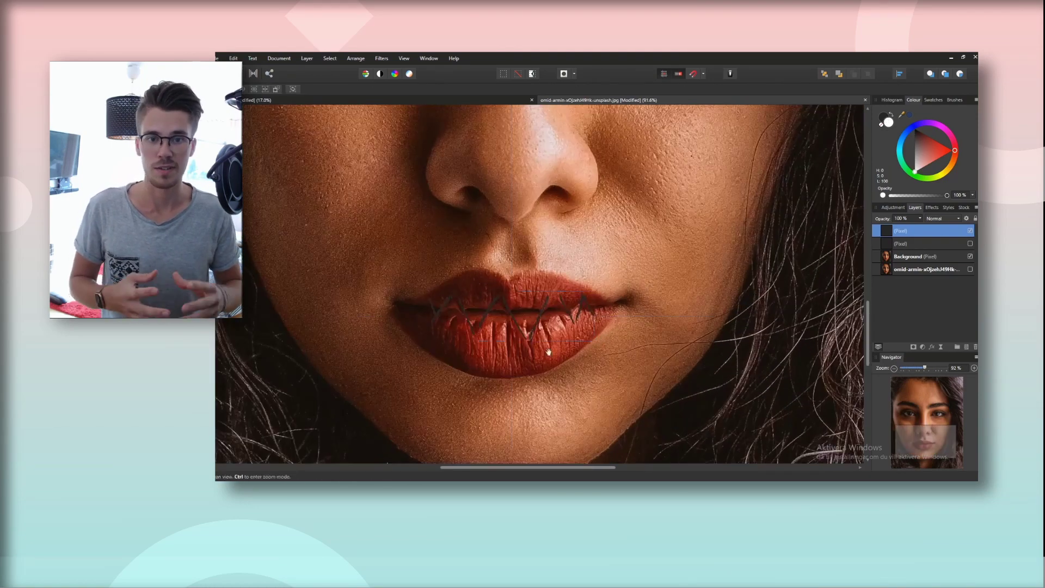
left_click_drag(549, 351, 589, 326)
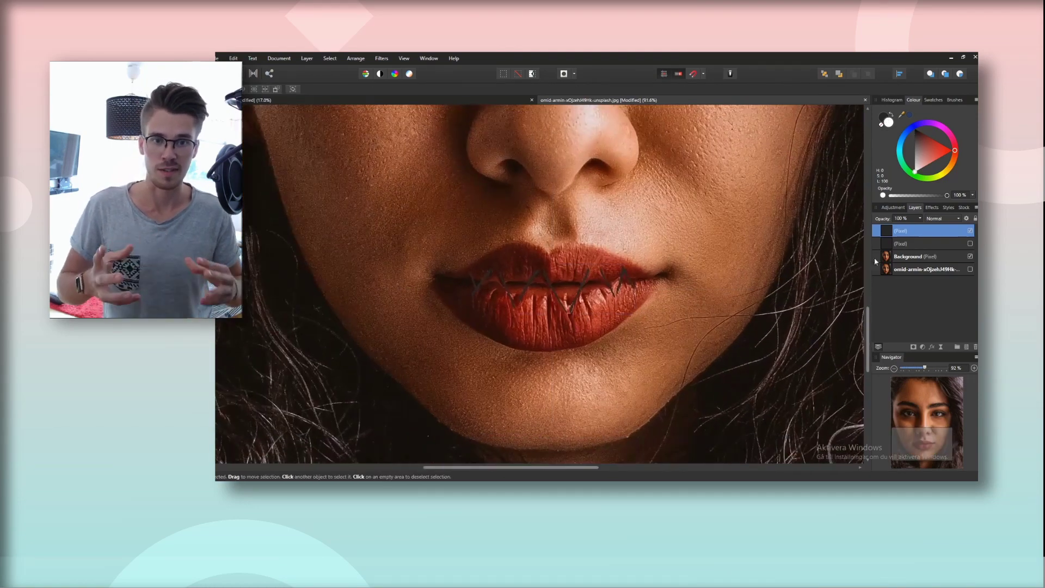
left_click(914, 347)
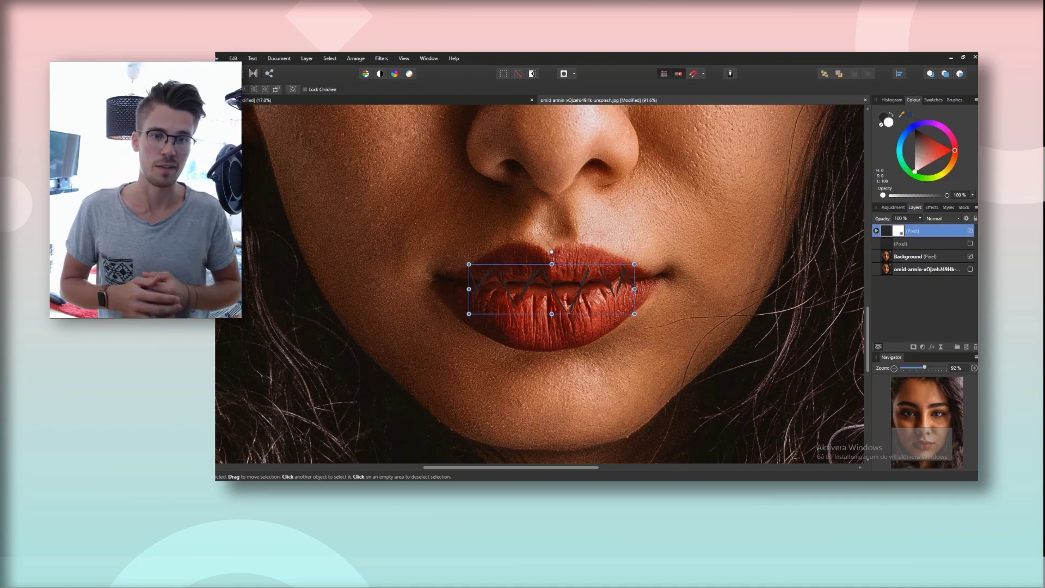
key("b")
key("x")
left_click_drag(919, 154, 908, 157)
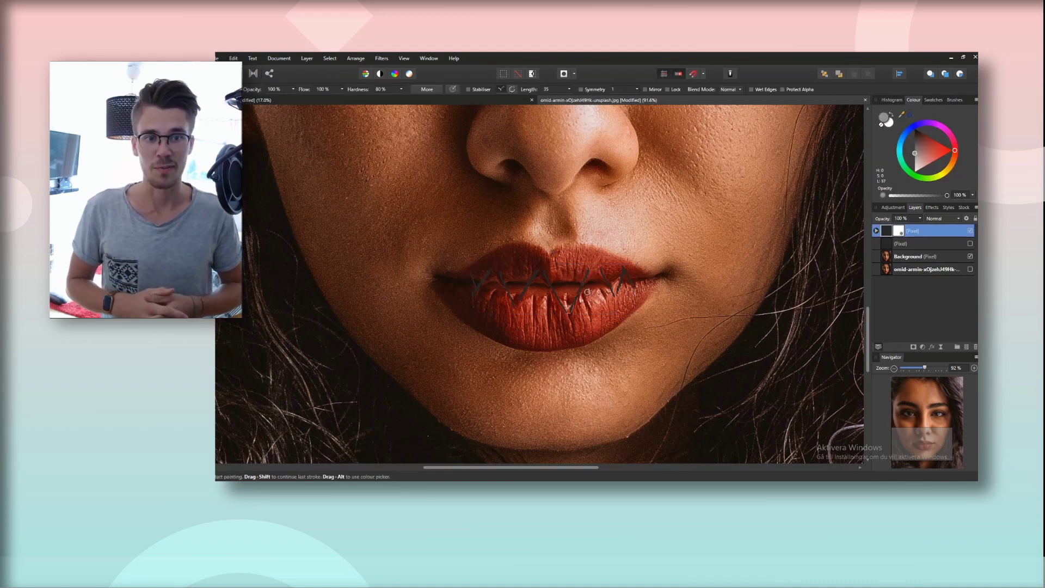
key("ctrl+z")
key("ctrl+z")
key("ctrl+z")
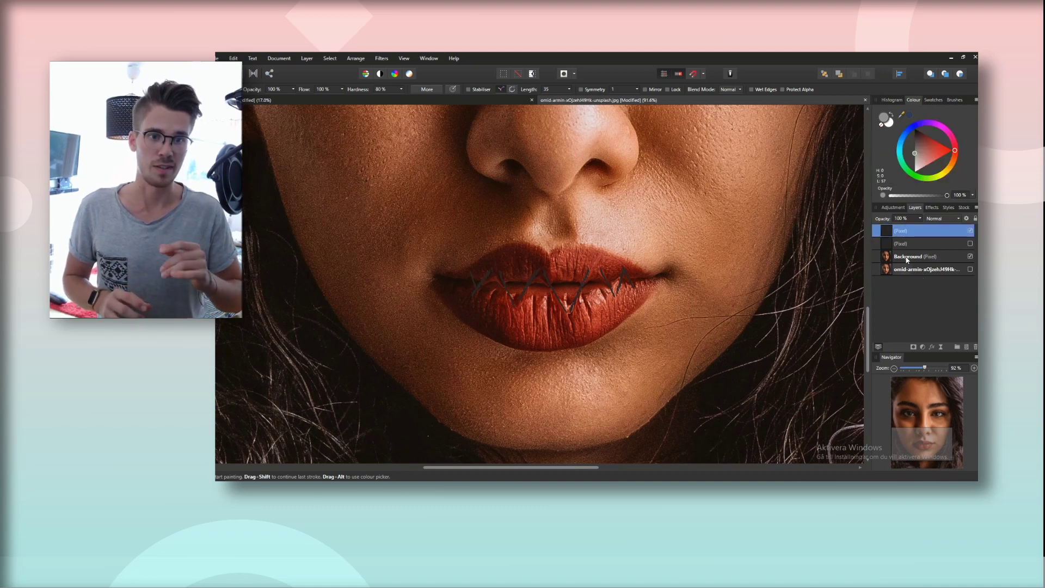
Delete the hidden pixel layer directly above the Background that holds the first stitch attempt
left_click(939, 259)
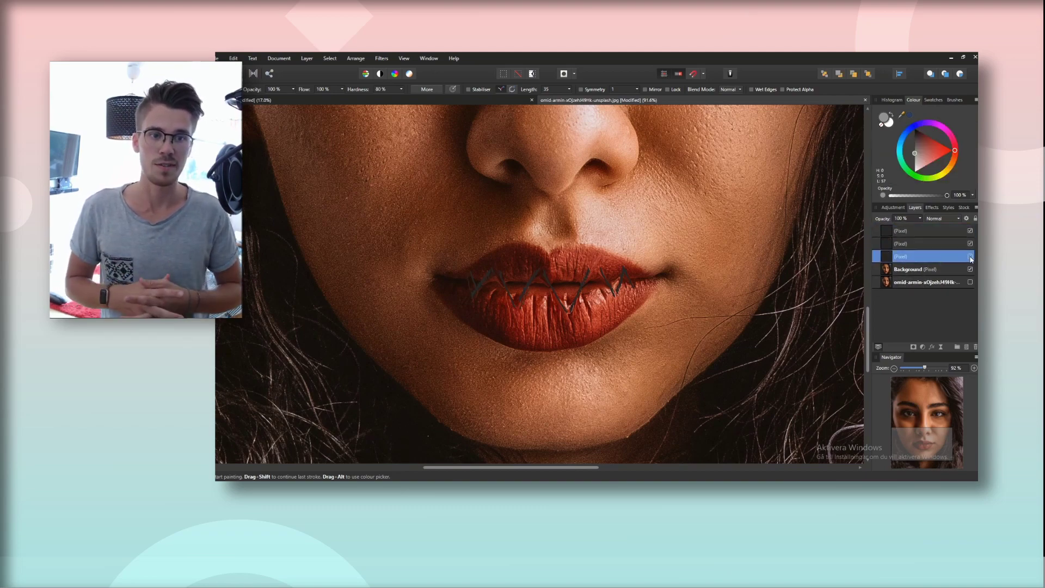
key("Delete")
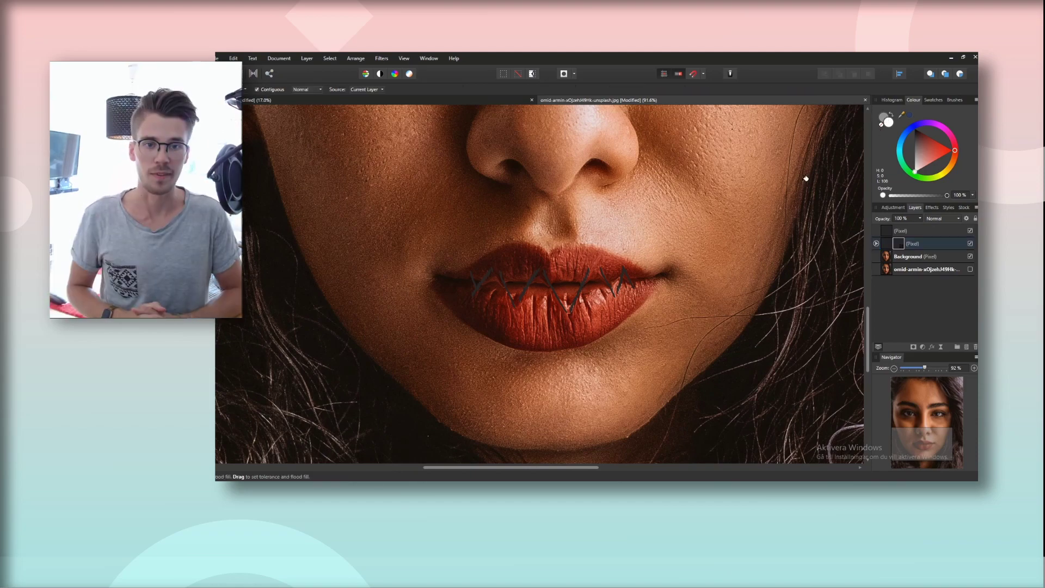
left_click(583, 284)
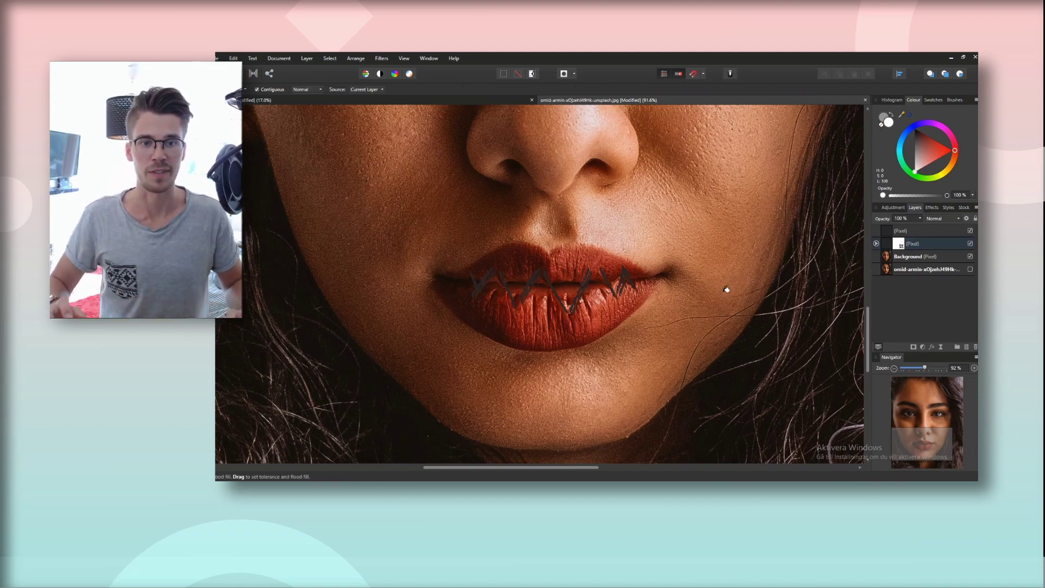
key("ctrl+z")
left_click(876, 244)
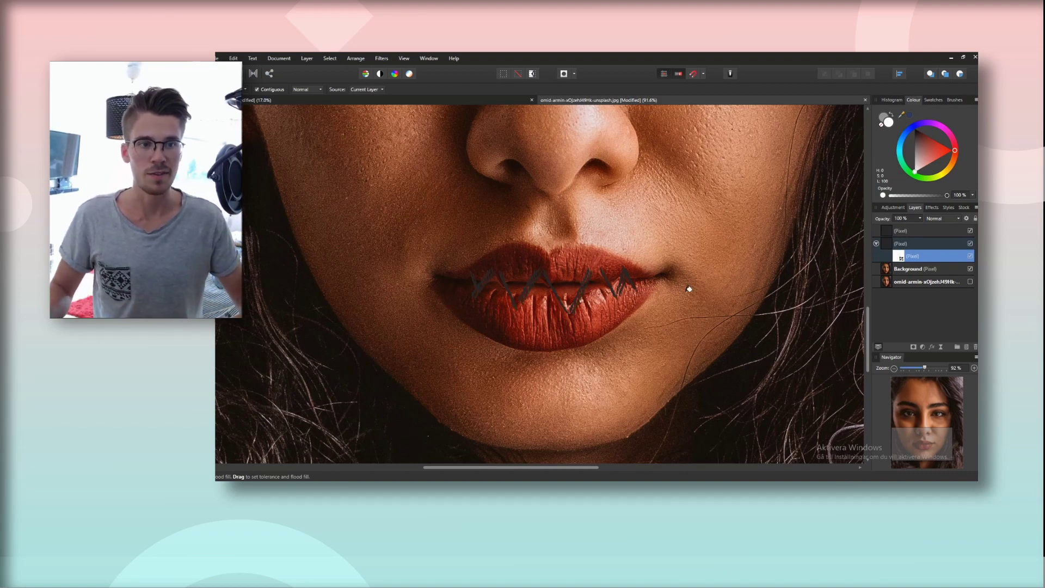
left_click(917, 246)
key("ctrl+z")
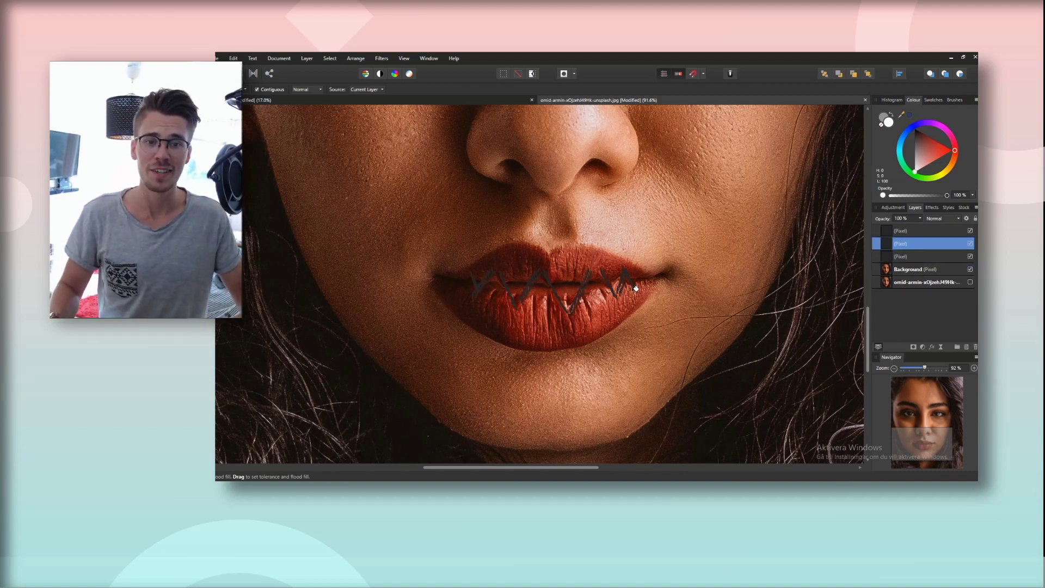
Paint a grey band across all the stitches with a large solid Basic brush and clip it to the rope stitch layer beneath
key("b")
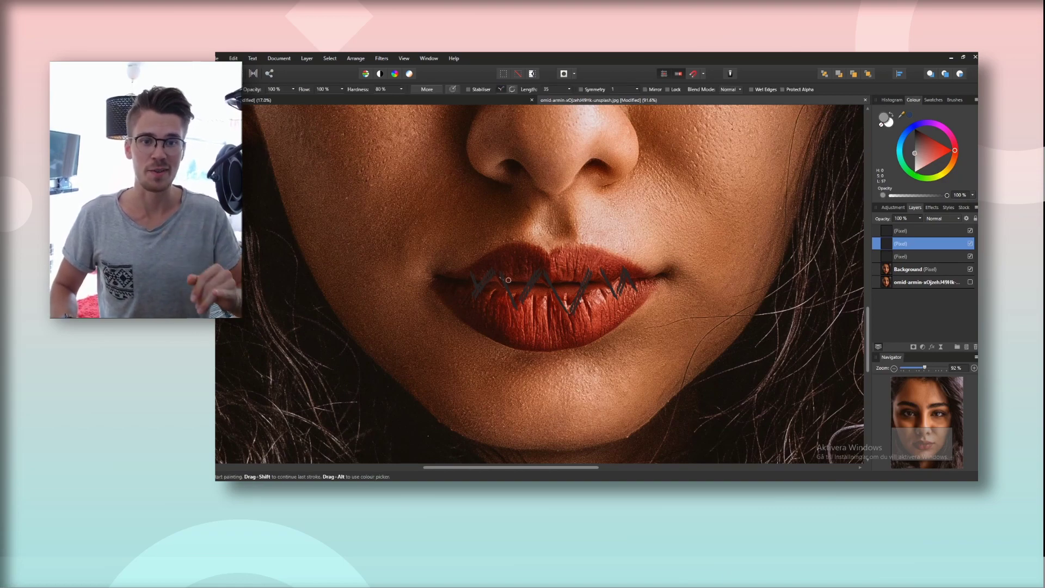
left_click(953, 99)
left_click(903, 111)
scroll(900, 117, "up", 3)
left_click(891, 121)
left_click(924, 216)
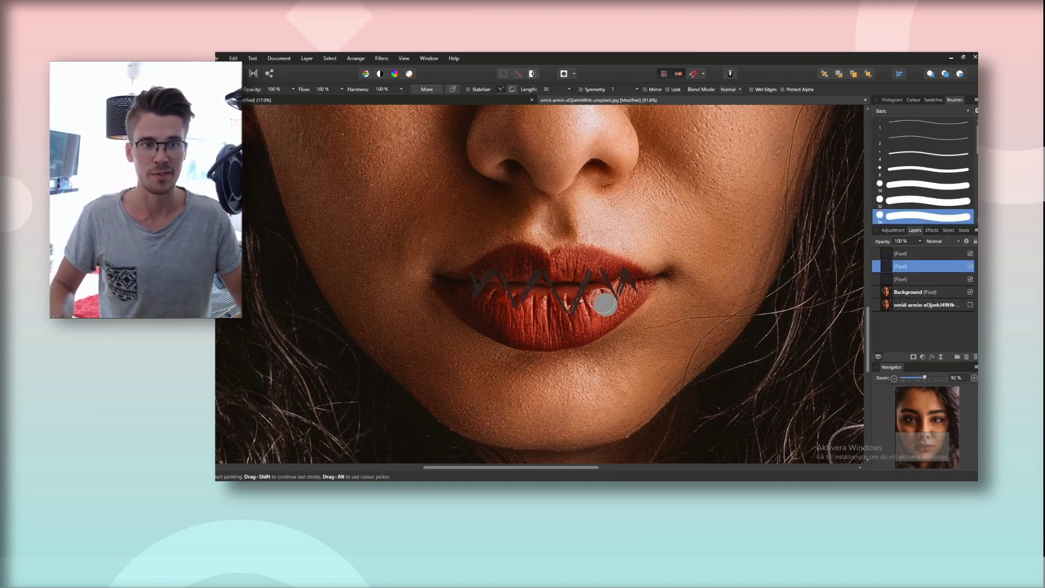
left_click_drag(604, 303, 522, 311)
key("ctrl+z")
left_click_drag(665, 277, 645, 279)
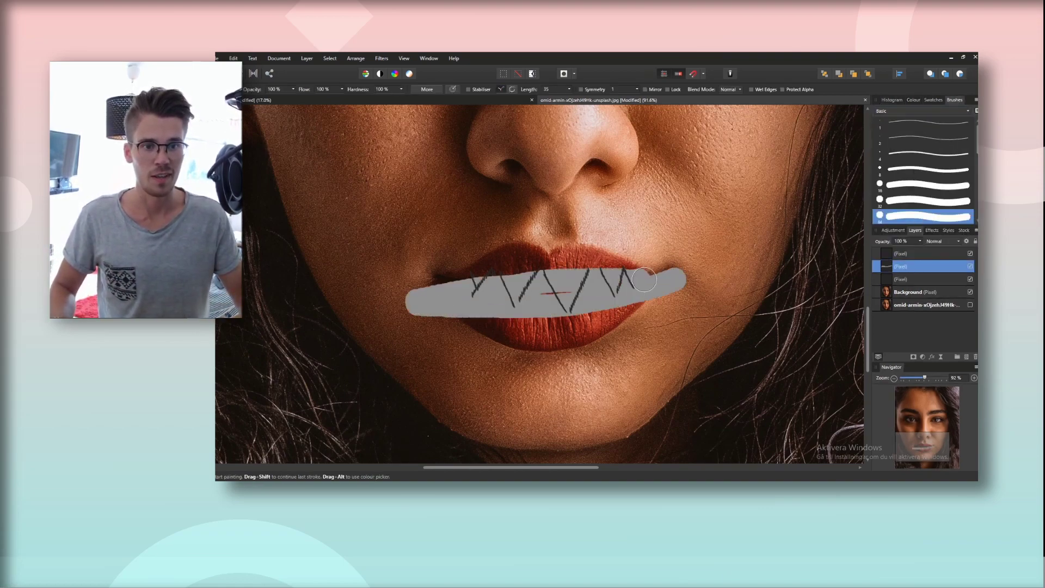
mouse_move(895, 266)
left_mouse_down()
mouse_move(891, 281)
mouse_move(892, 269)
left_mouse_up()
key("ctrl+z")
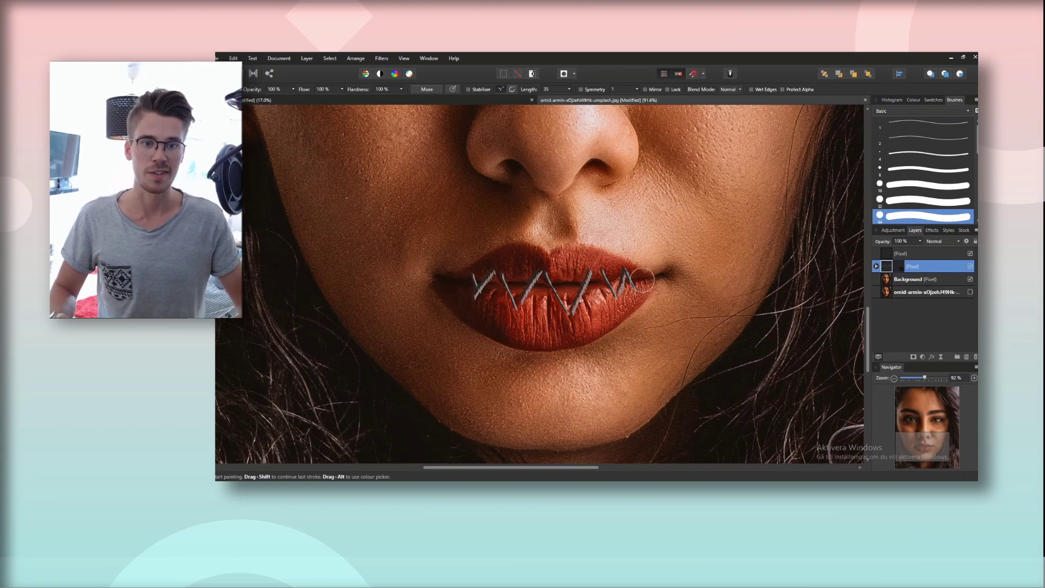
Flood-fill the clipped stitch colour with a neutral mid grey
key("g")
left_click(913, 100)
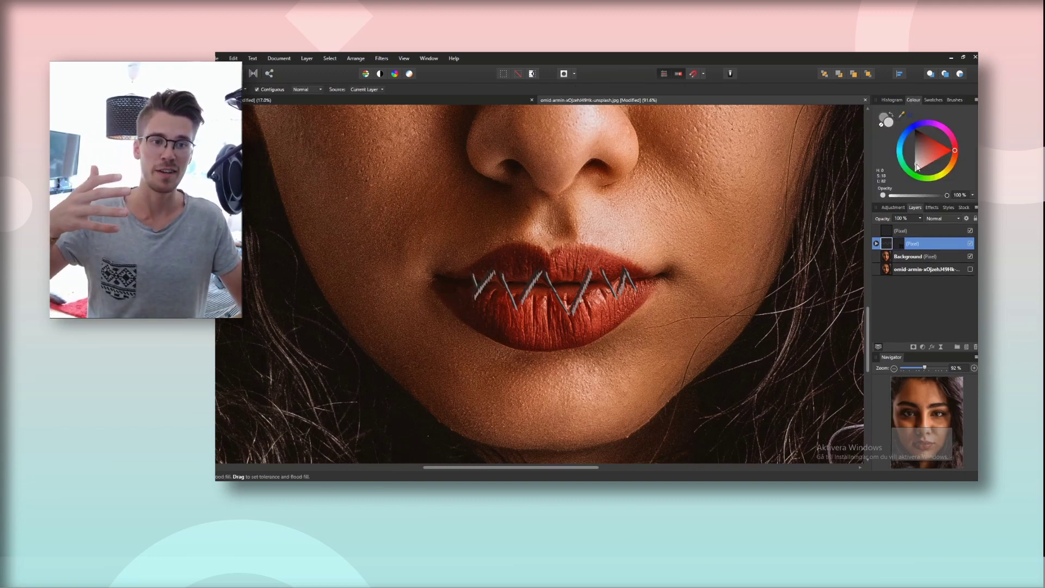
left_click(914, 153)
left_click(587, 294)
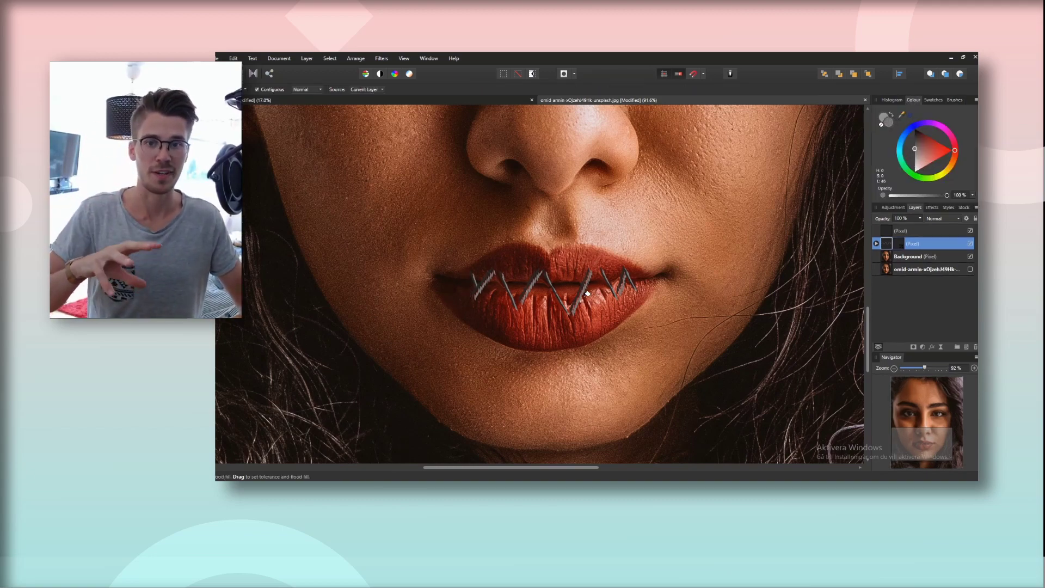
Enter the Liquify Persona with the Background layer active
scroll(589, 291, "up", 3)
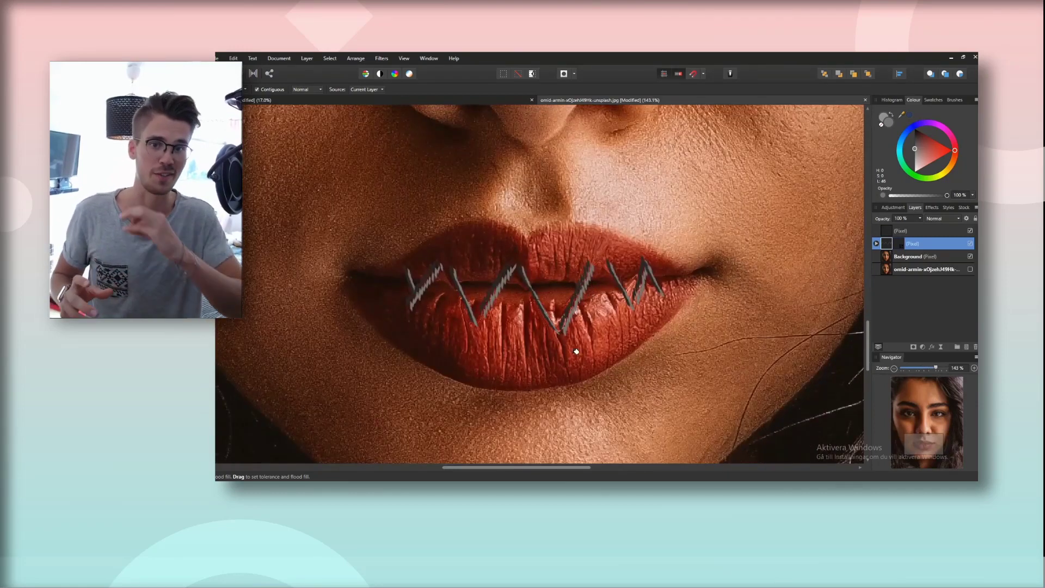
mouse_move(578, 352)
left_mouse_down()
mouse_move(594, 362)
mouse_move(596, 347)
left_mouse_up()
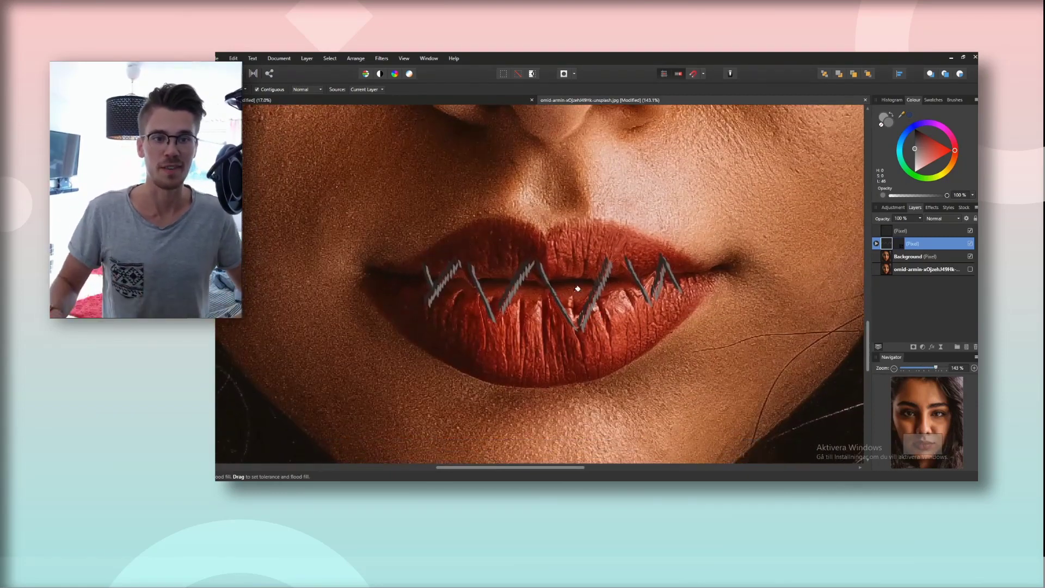
key("v")
left_click(952, 100)
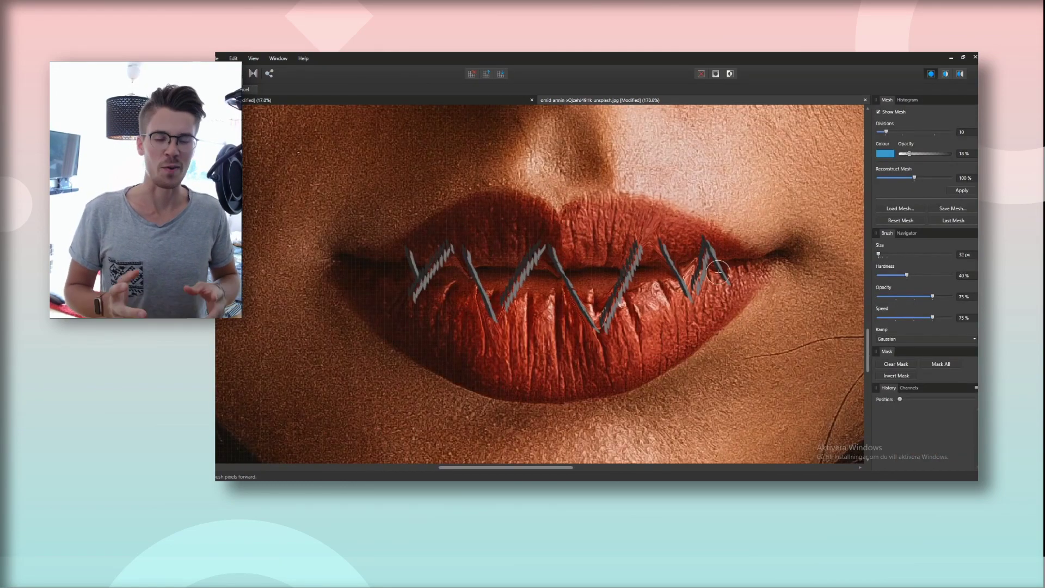
Try the Push Forward, Pinch and Punch liquify tools around the lower tip of the central stitch, undoing each distortion
left_click_drag(598, 336, 610, 330)
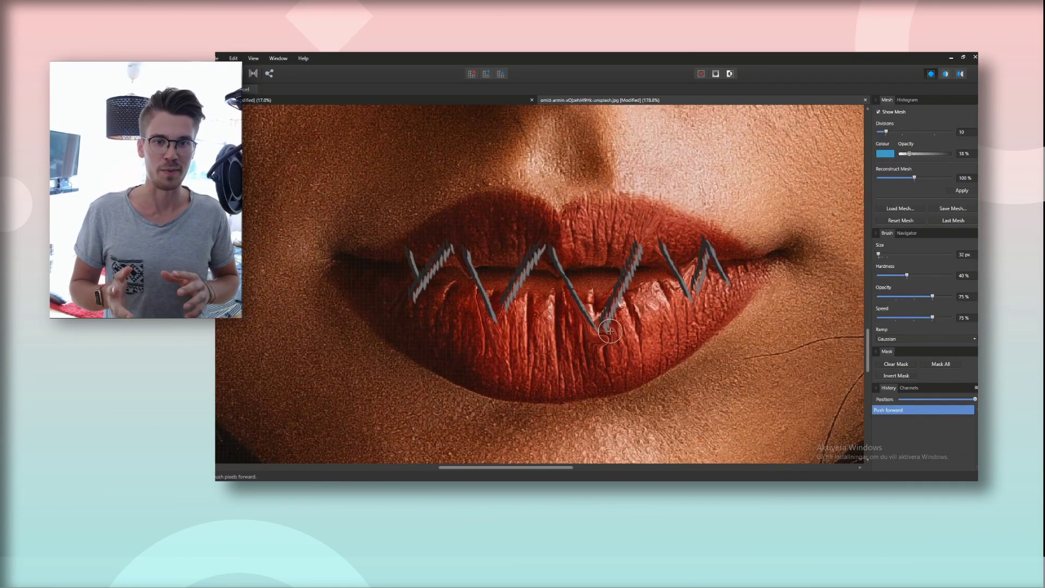
key("ctrl+z")
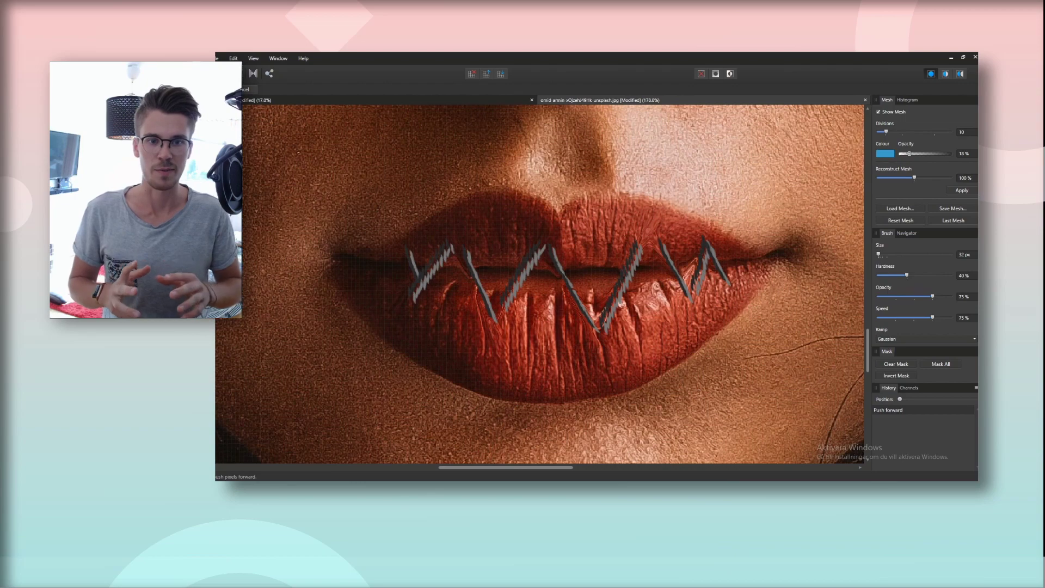
key("p")
left_click(602, 329)
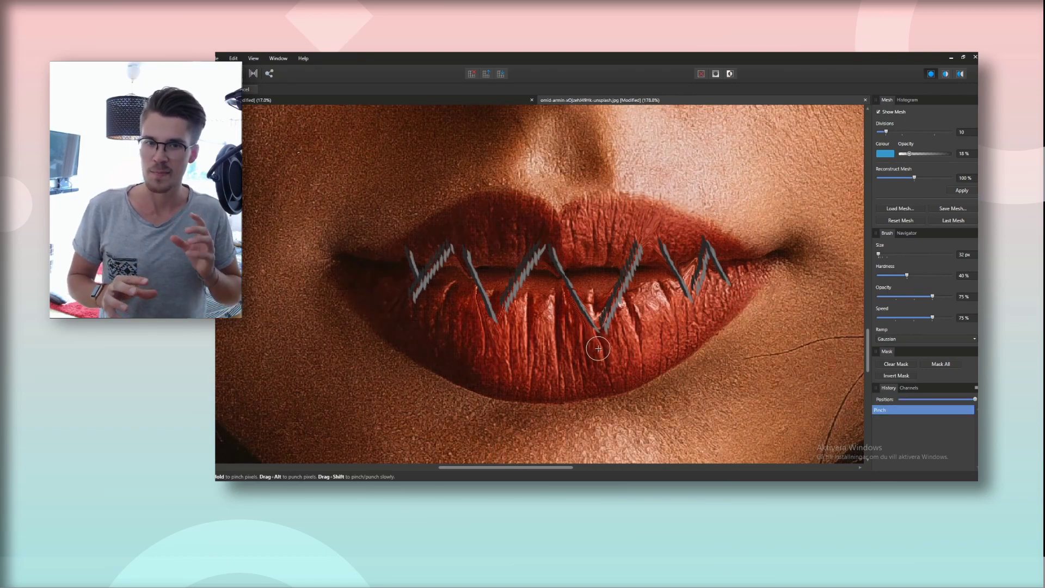
left_click(599, 348)
key("ctrl+z")
key("ctrl+z")
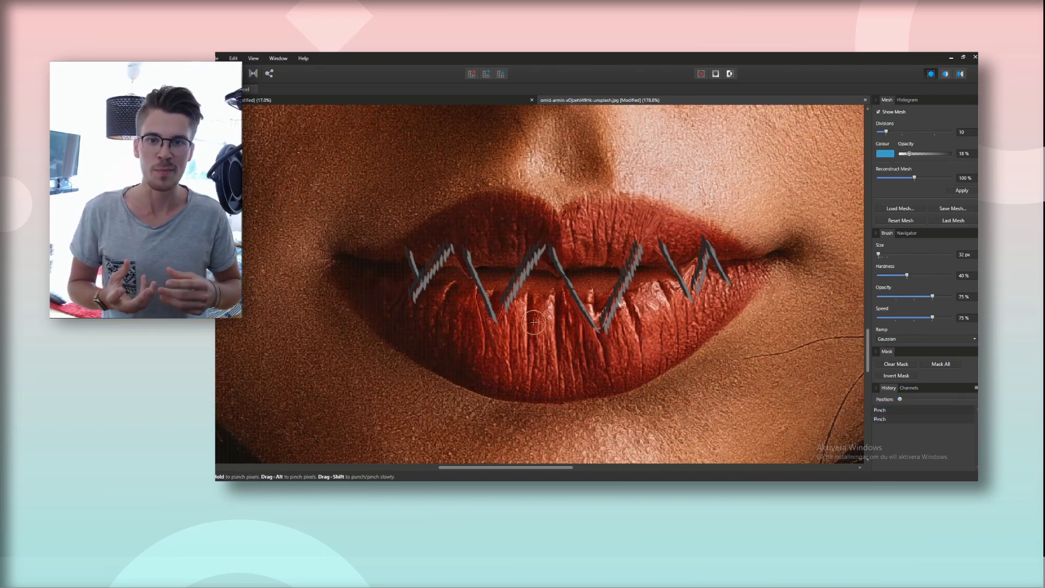
left_click_drag(591, 328, 593, 329)
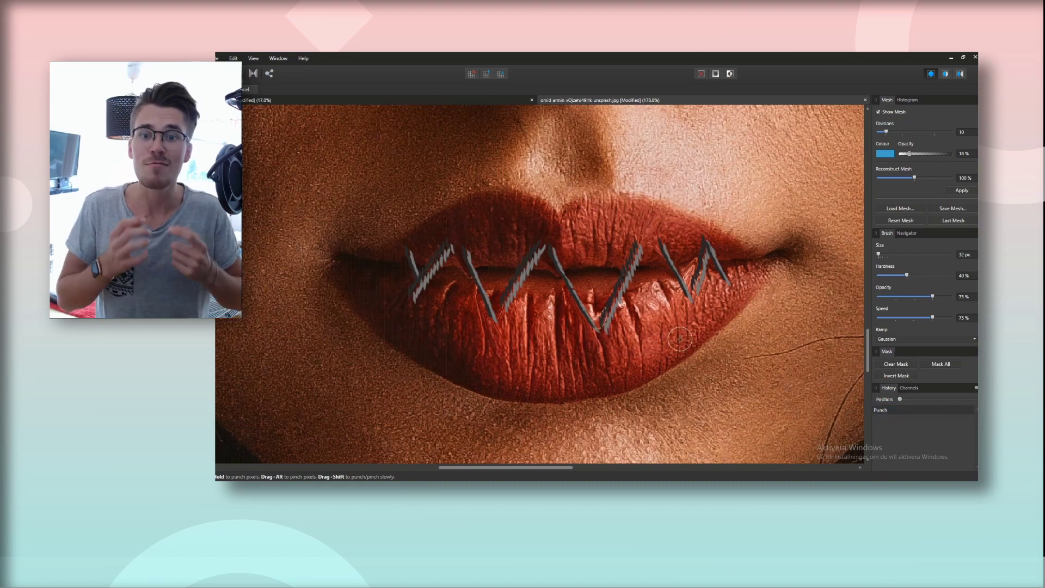
Try the liquify Turbulence tool across the lips with the brush enlarged to about 351 px, undoing the distortion
left_click_drag(878, 255, 883, 255)
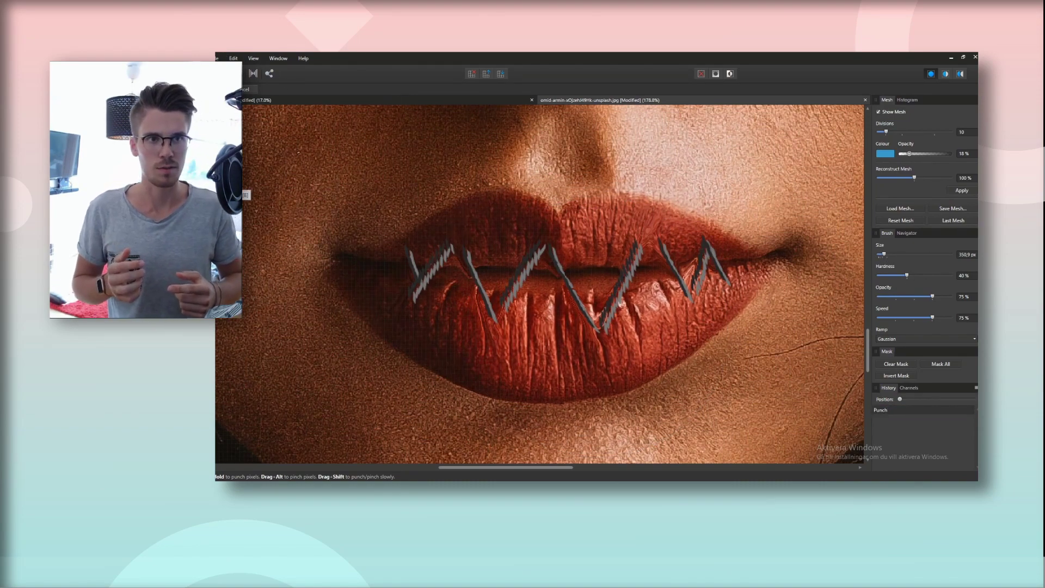
left_click(204, 185)
left_click(602, 344)
key("ctrl+z")
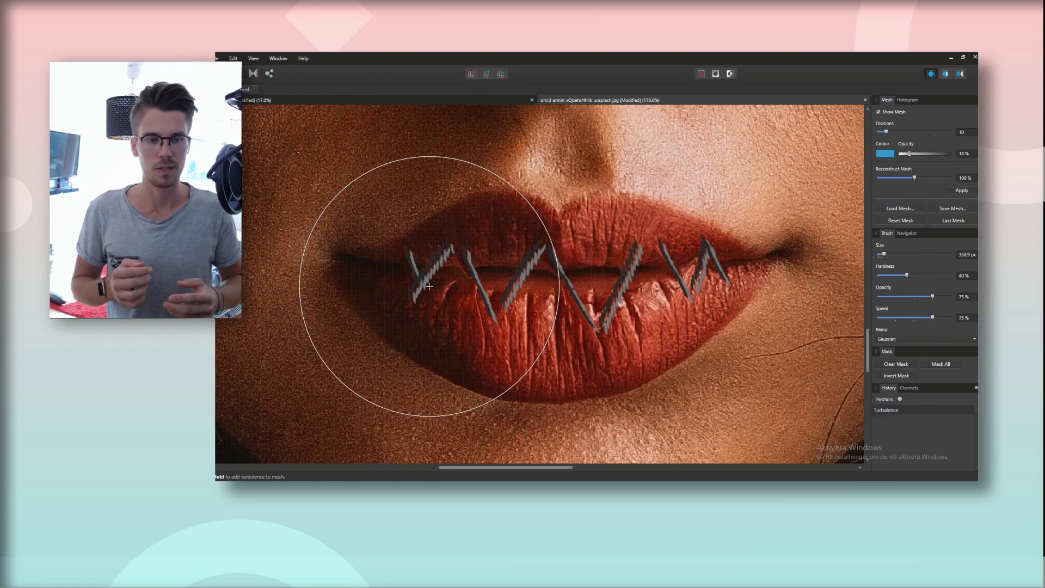
mouse_move(429, 287)
left_mouse_down()
mouse_move(610, 288)
mouse_move(697, 286)
left_mouse_up()
scroll(775, 286, "down", 5)
mouse_move(787, 283)
left_mouse_down()
mouse_move(729, 238)
mouse_move(699, 240)
left_mouse_up()
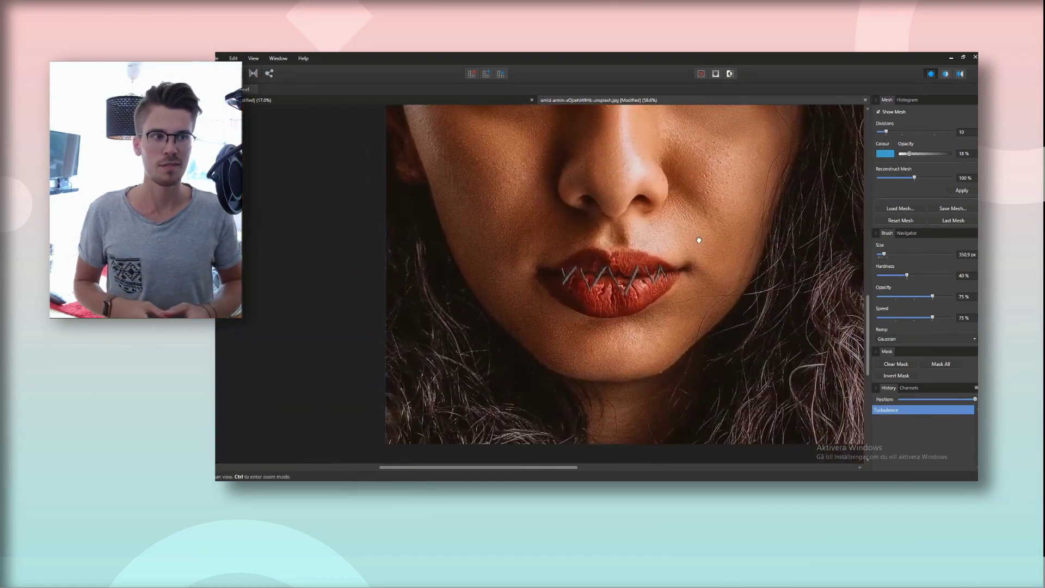
key("ctrl+z")
scroll(636, 272, "up", 5)
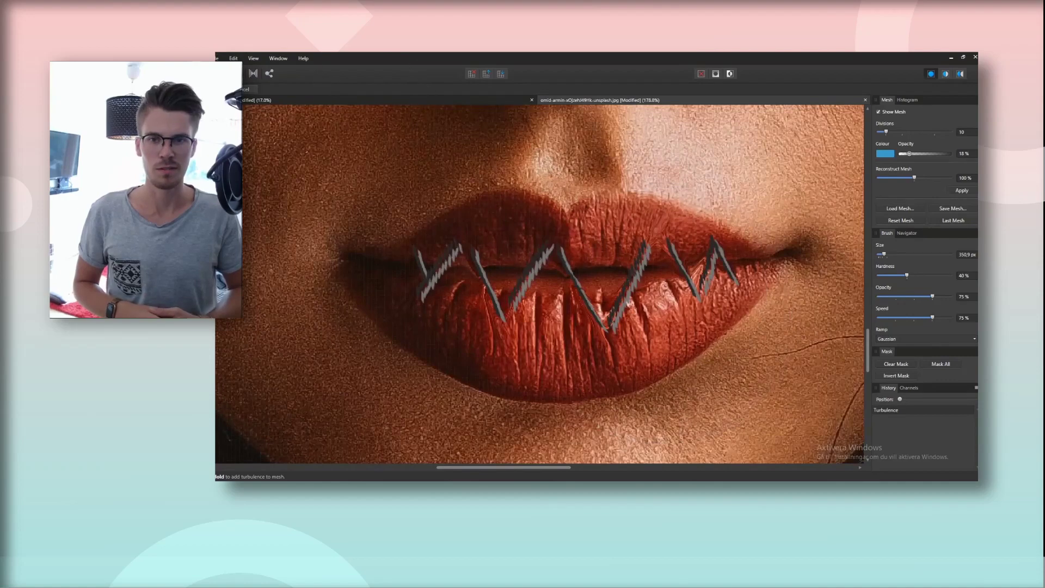
Try the liquify mesh Clone tool on the lips using a source on the skin above the mouth, and undo the attempts
left_click(204, 201)
left_click(467, 310)
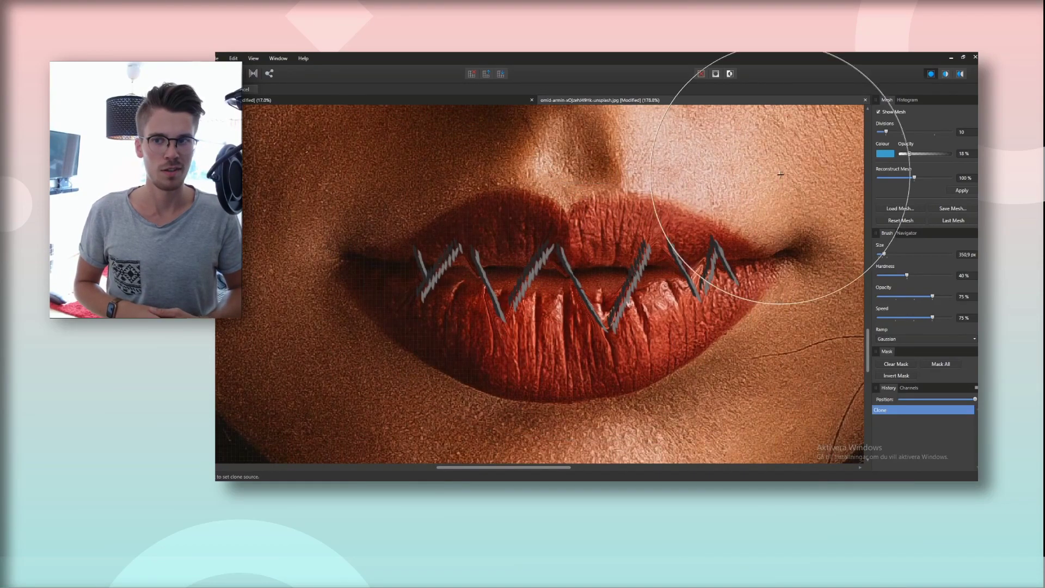
left_click(779, 167, "alt")
left_click(573, 263)
key("ctrl+z")
key("ctrl+z")
key("ctrl+z")
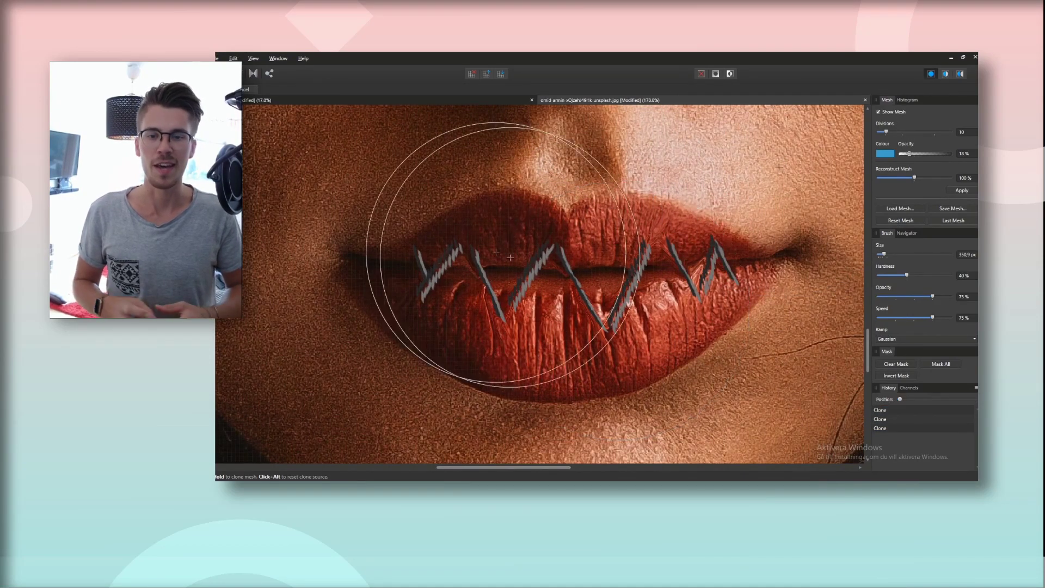
Try pushing the lower lip upward with the large Push Forward brush and undo the distortion
left_click(204, 143)
left_click_drag(589, 327, 602, 279)
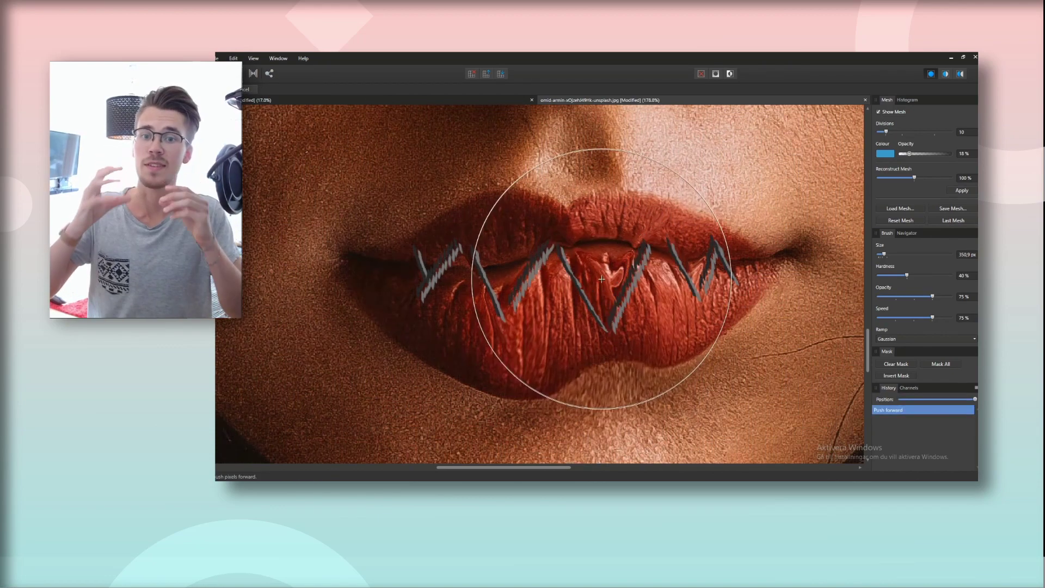
key("ctrl+z")
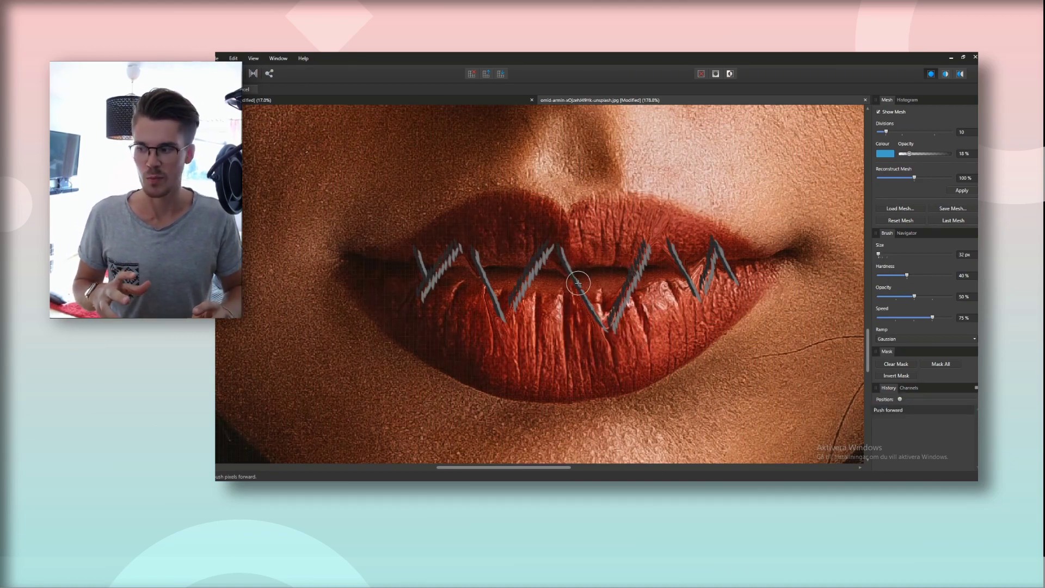
Push small folds into the lips around the stitches using a 32 px Push Forward brush at 50% opacity
left_click_drag(568, 268, 566, 265)
mouse_move(568, 269)
left_mouse_down()
mouse_move(561, 249)
mouse_move(571, 277)
left_mouse_up()
mouse_move(600, 327)
left_mouse_down()
mouse_move(588, 323)
mouse_move(607, 303)
left_mouse_up()
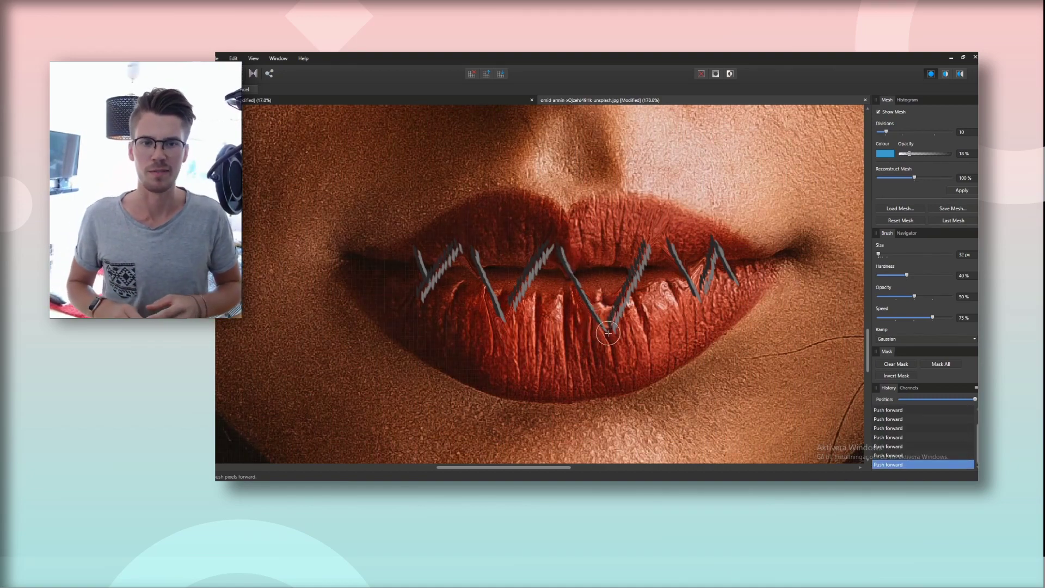
left_click_drag(607, 344, 602, 339)
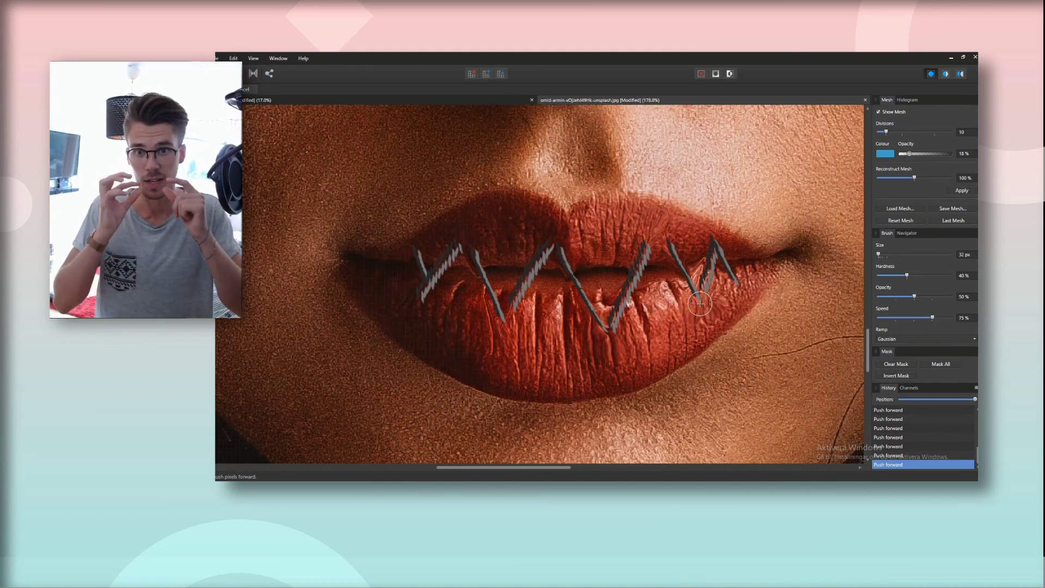
Check the liquified folds against the whole mouth and apply the liquify changes to the Background layer
scroll(593, 296, "down", 5)
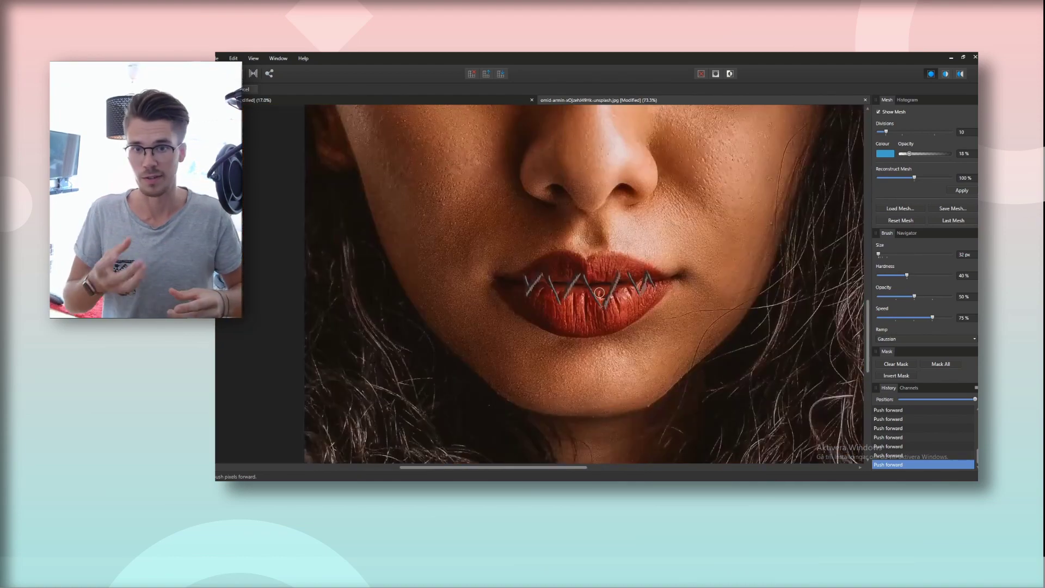
scroll(589, 294, "up", 4)
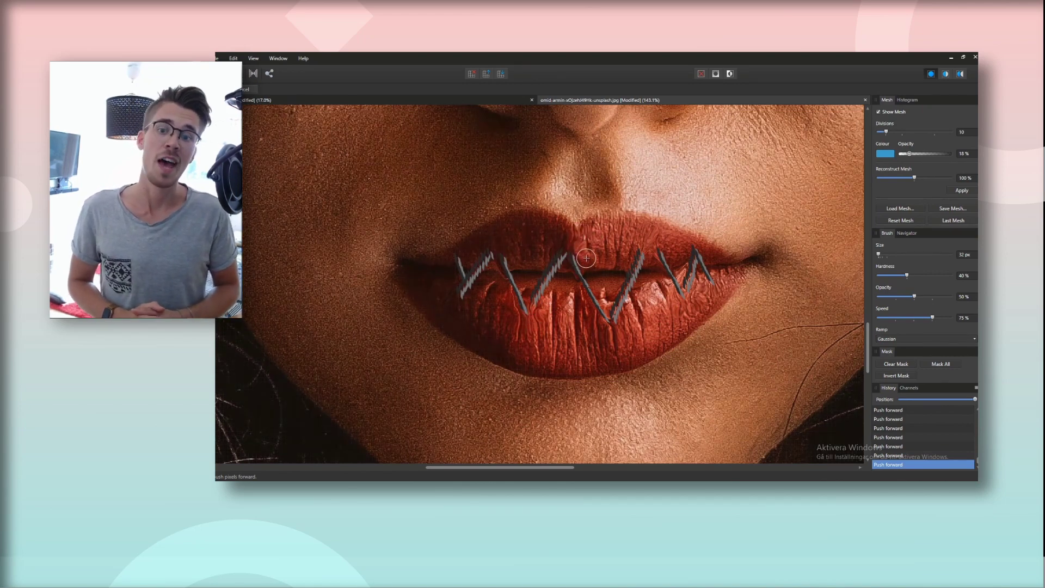
scroll(674, 294, "down", 4)
left_click_drag(674, 295, 619, 299)
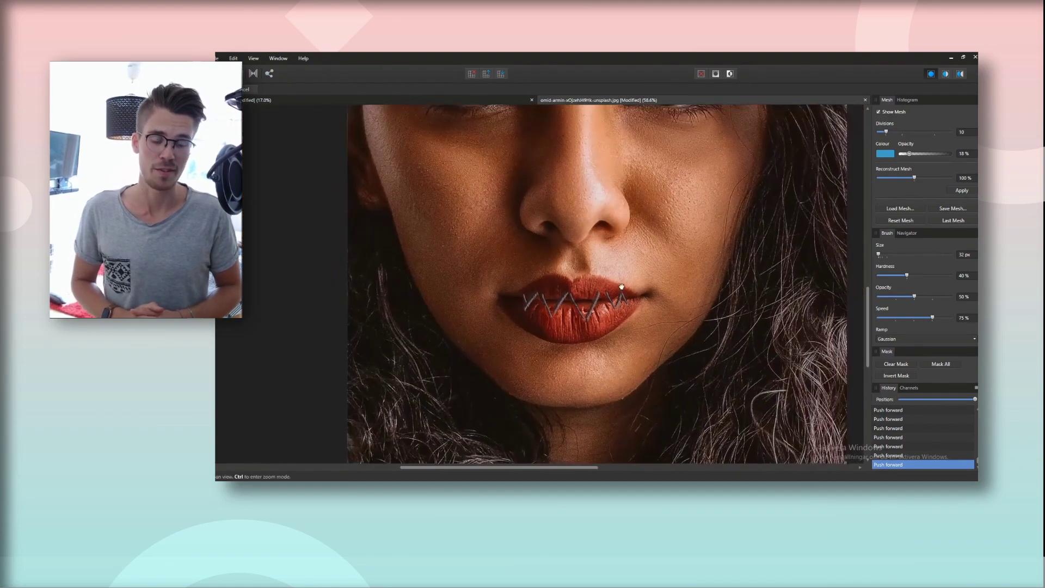
scroll(571, 301, "up", 5)
scroll(626, 266, "down", 3)
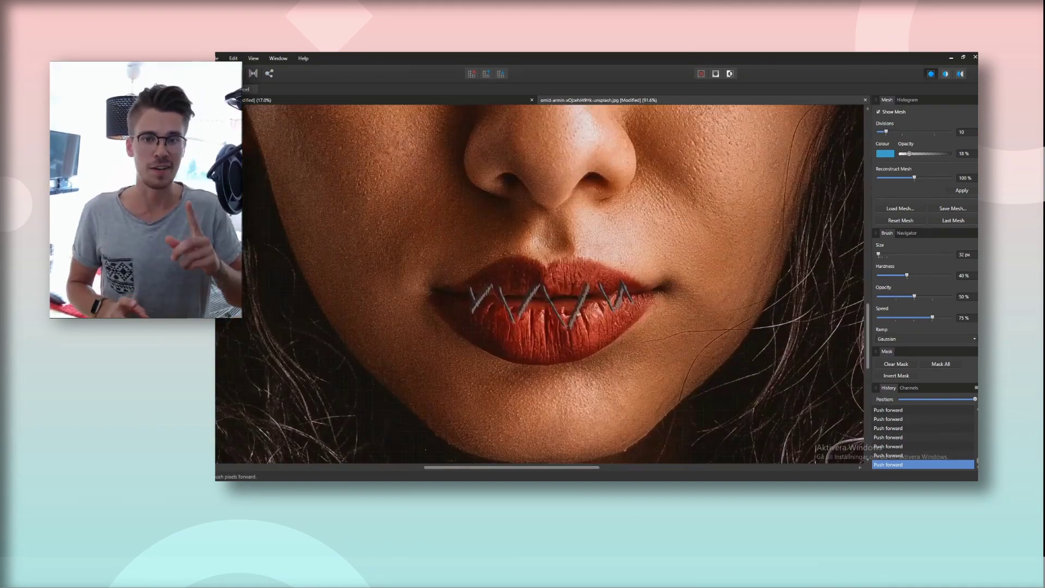
left_click(222, 89)
Add an Exposure adjustment of about -2.88 directly above the Background layer and activate the Flood Fill tool
scroll(582, 339, "up", 1)
scroll(590, 320, "up", 3)
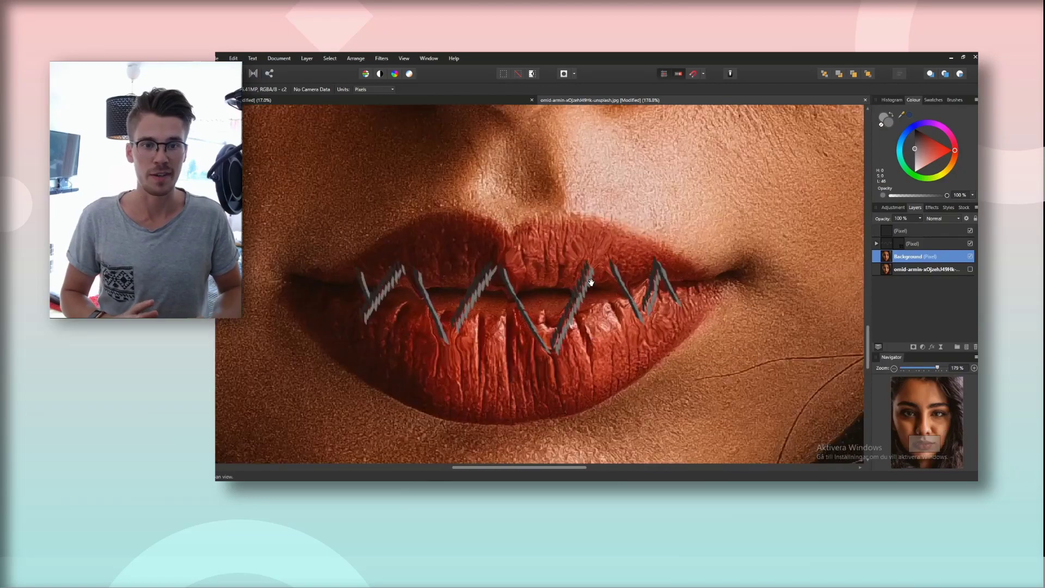
left_click(893, 207)
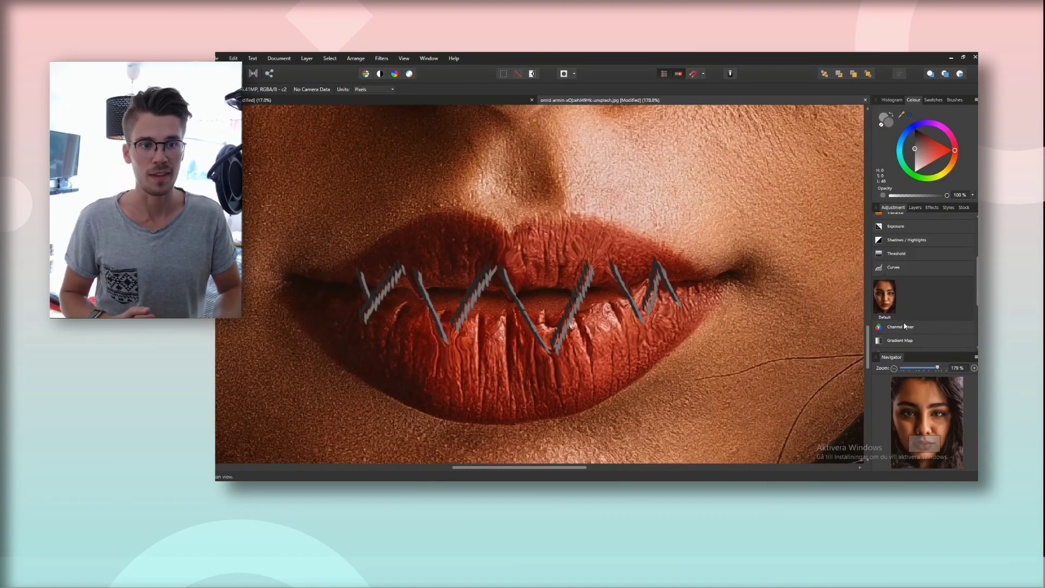
left_click(904, 267)
left_click(901, 227)
left_click(915, 207)
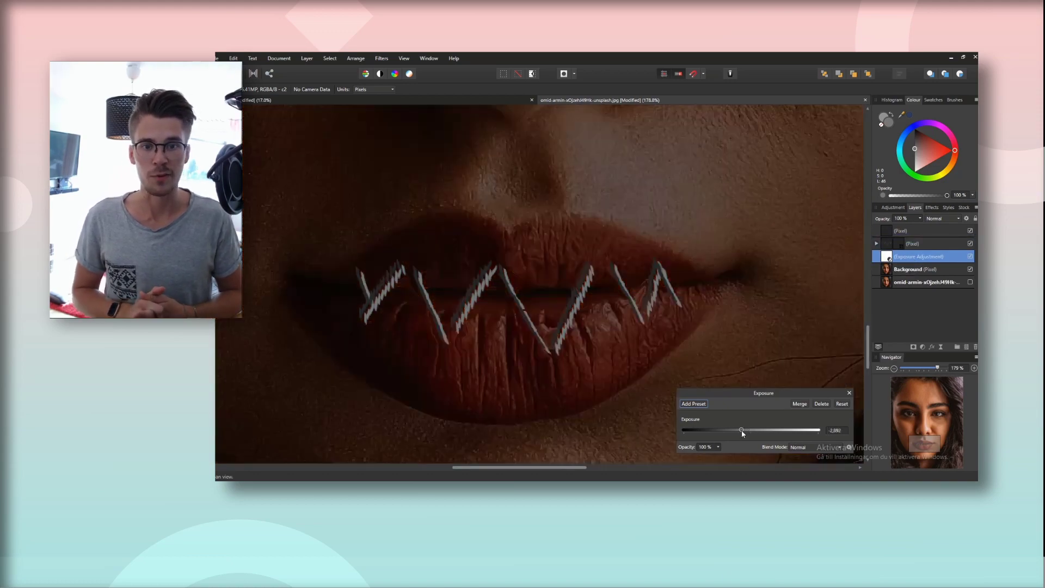
left_click(741, 429)
key("g")
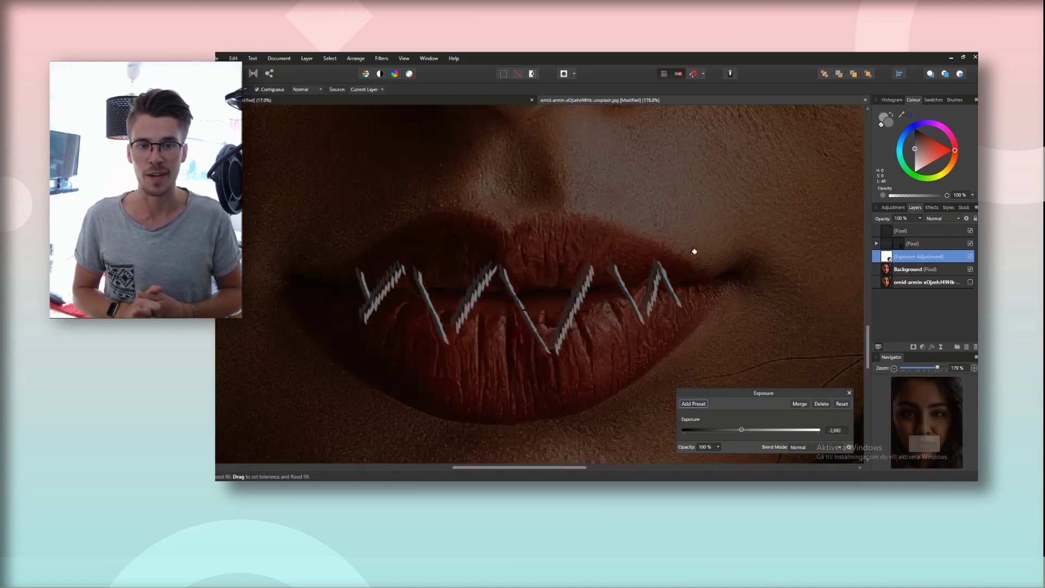
Fill the Exposure adjustment's mask with black and paint shadows back in around the stitches with a soft white Basic brush
left_click(573, 308)
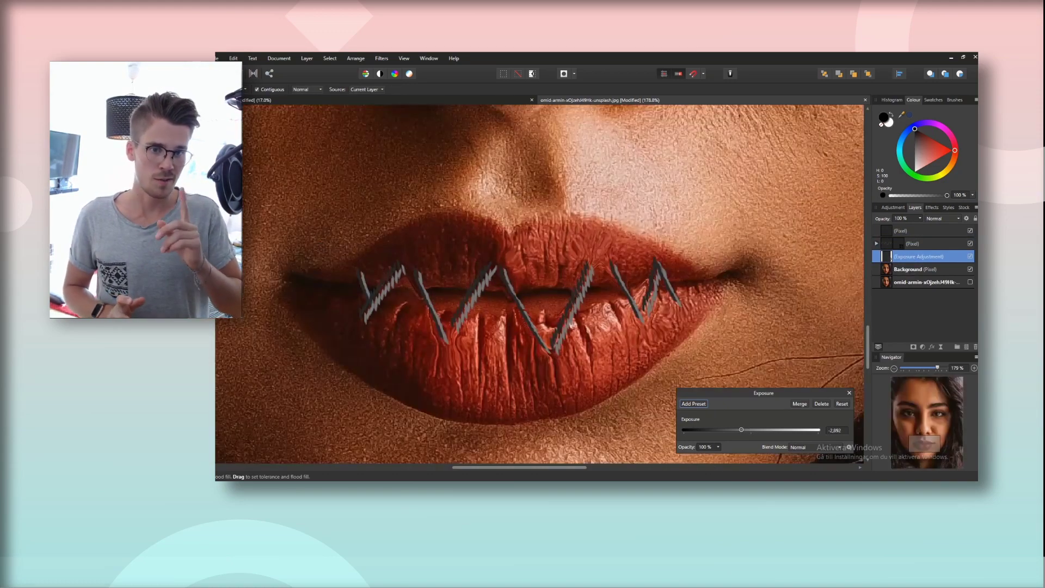
key("b")
left_click(954, 100)
left_click(924, 210)
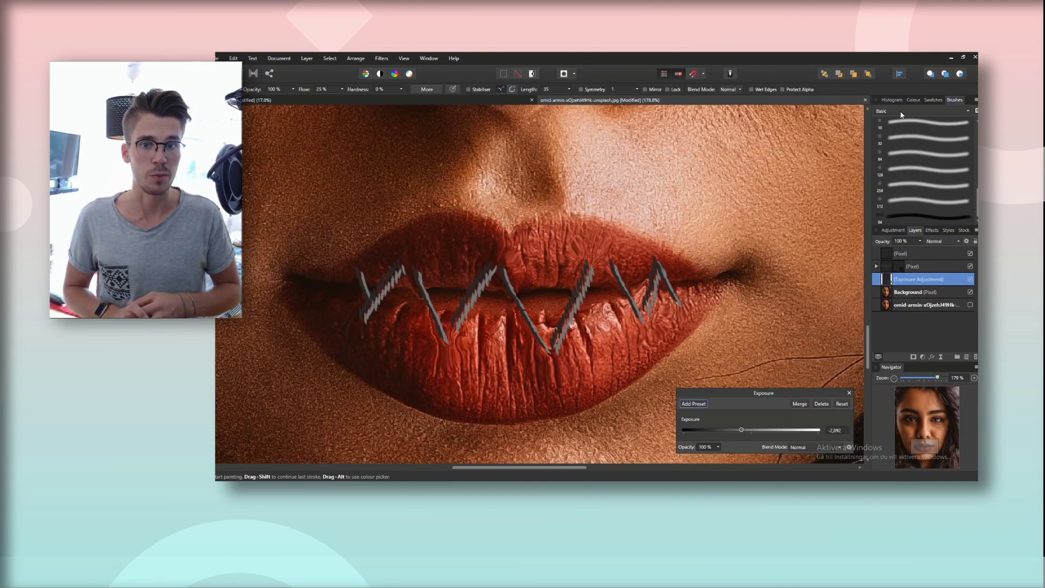
left_click(913, 99)
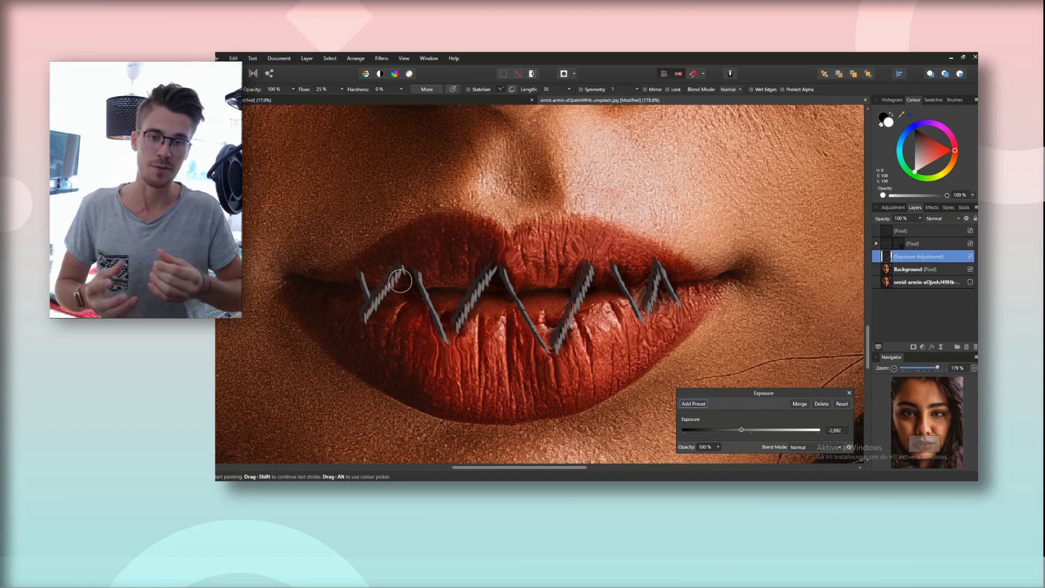
scroll(575, 271, "down", 4)
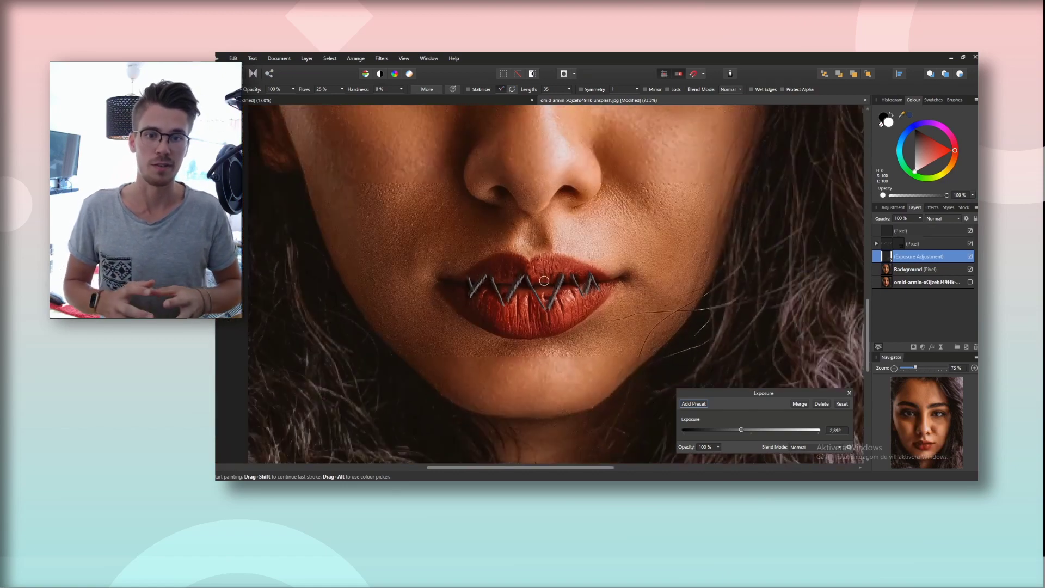
scroll(575, 271, "down", 2)
scroll(557, 287, "up", 5)
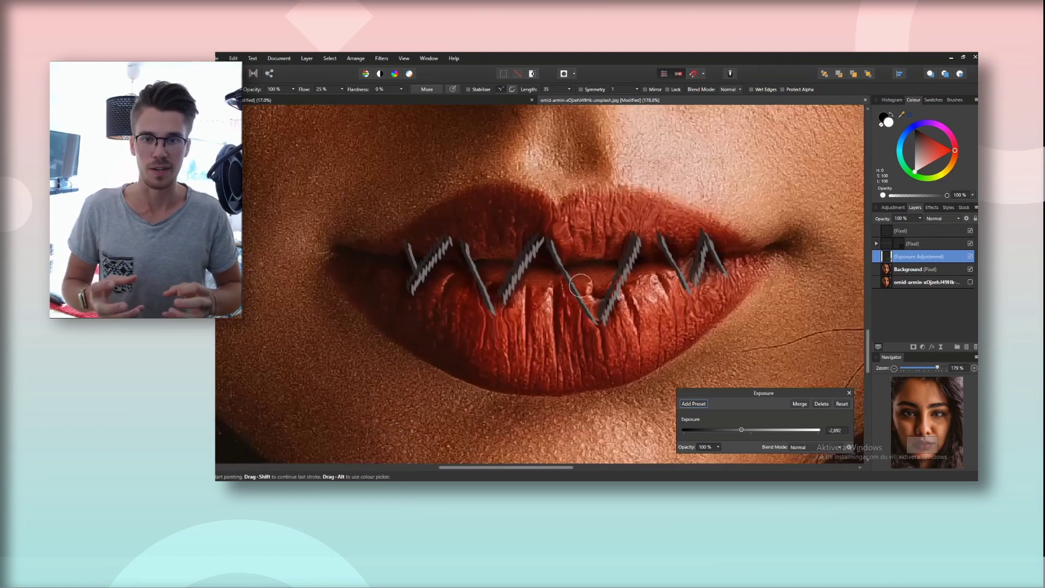
left_click_drag(669, 299, 585, 285)
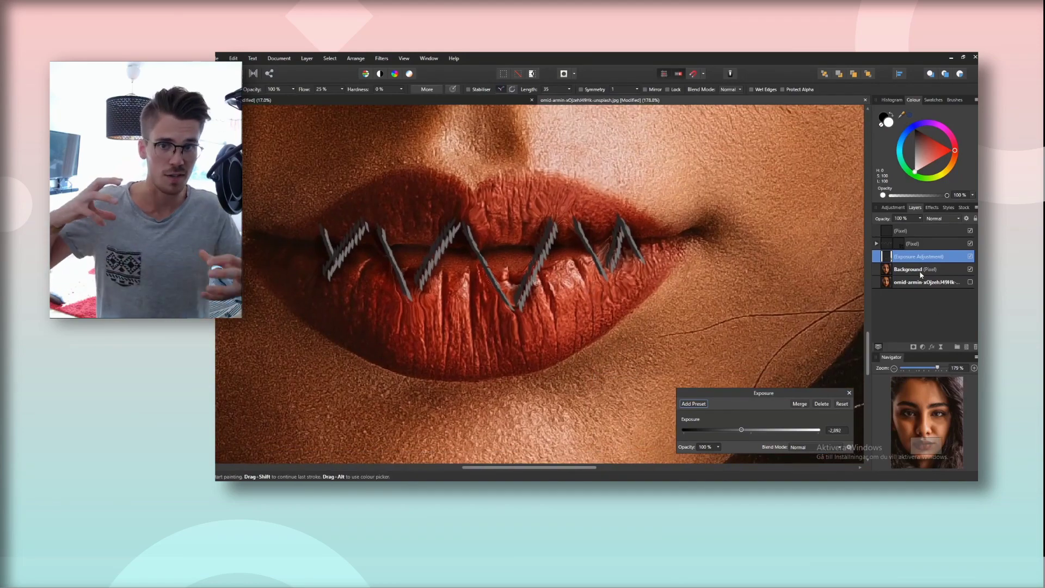
Group the two stitch pixel layers above the Exposure adjustment
left_click(912, 243)
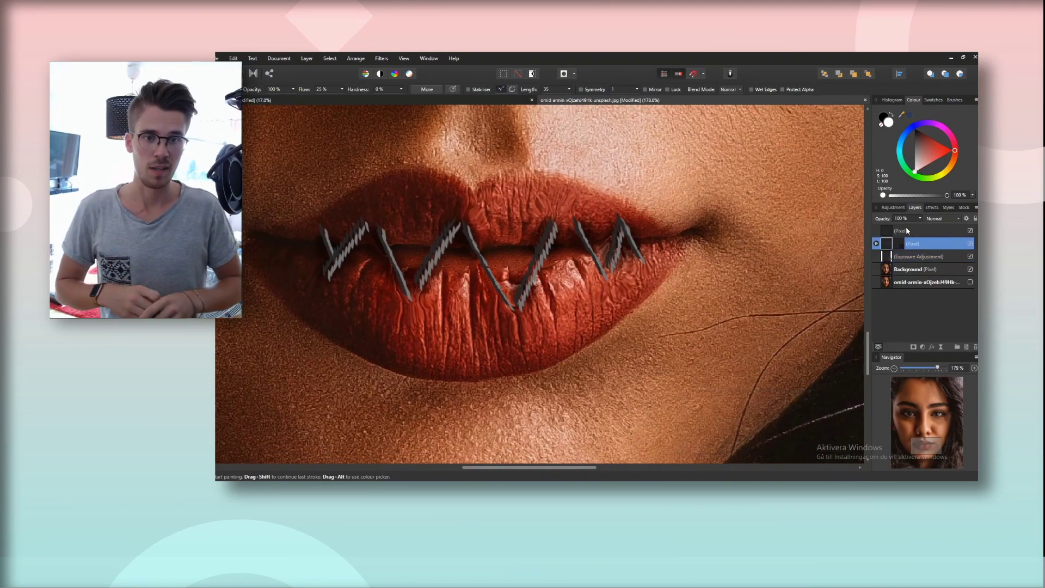
left_click(907, 230, "shift")
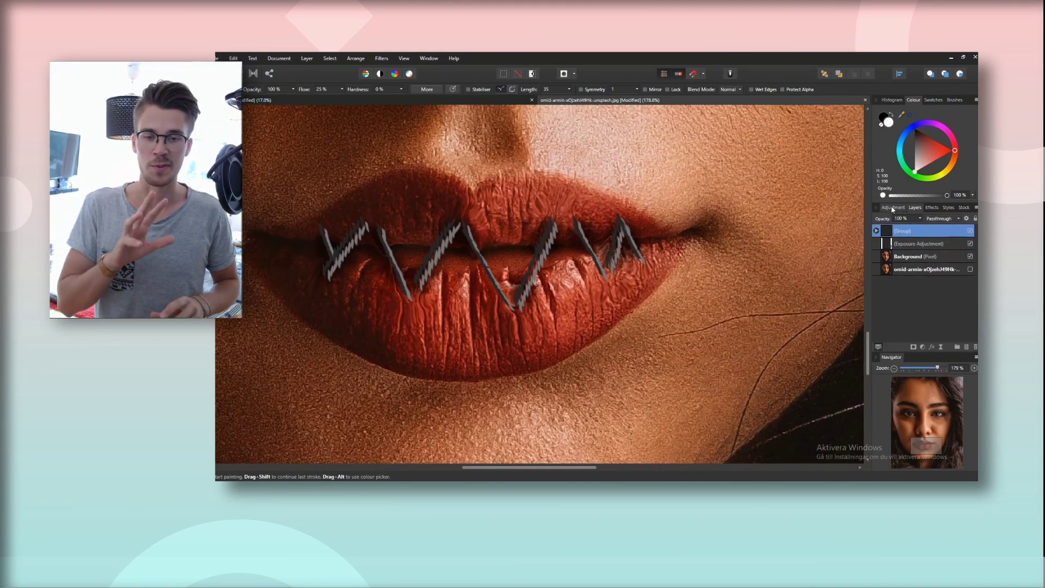
left_click(892, 207)
left_click(915, 208)
key("ctrl+g")
right_click(917, 257)
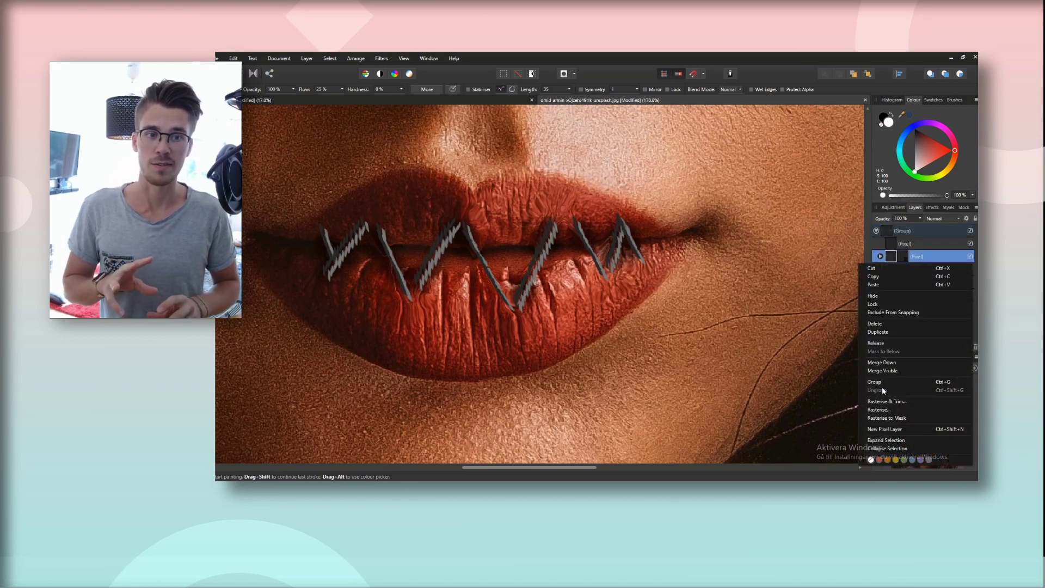
key("Escape")
Add an Exposure adjustment clipped to the stitch group and lower its exposure to about -3.88
left_click(894, 208)
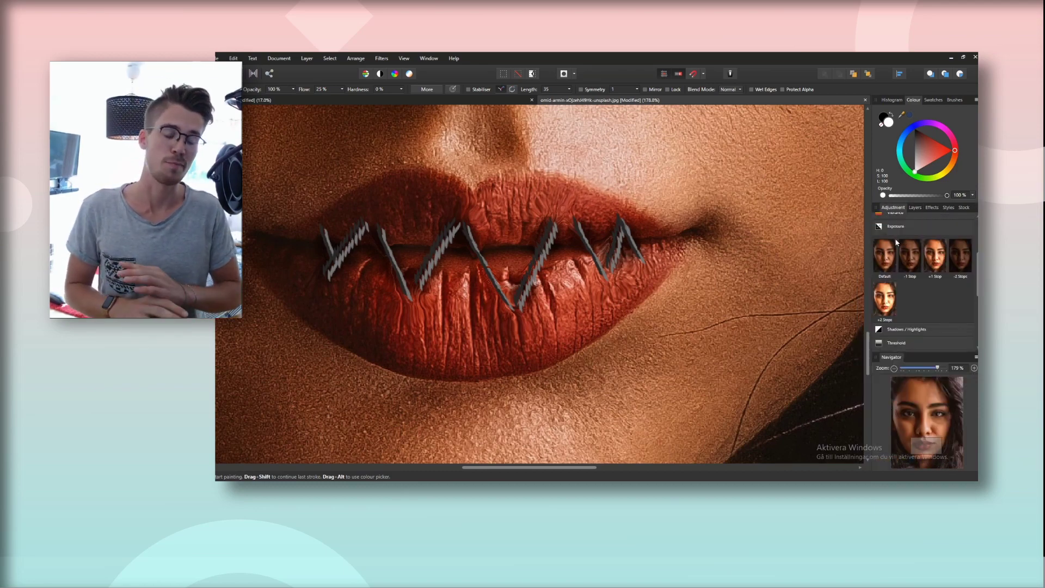
left_click(904, 230)
left_click(915, 208)
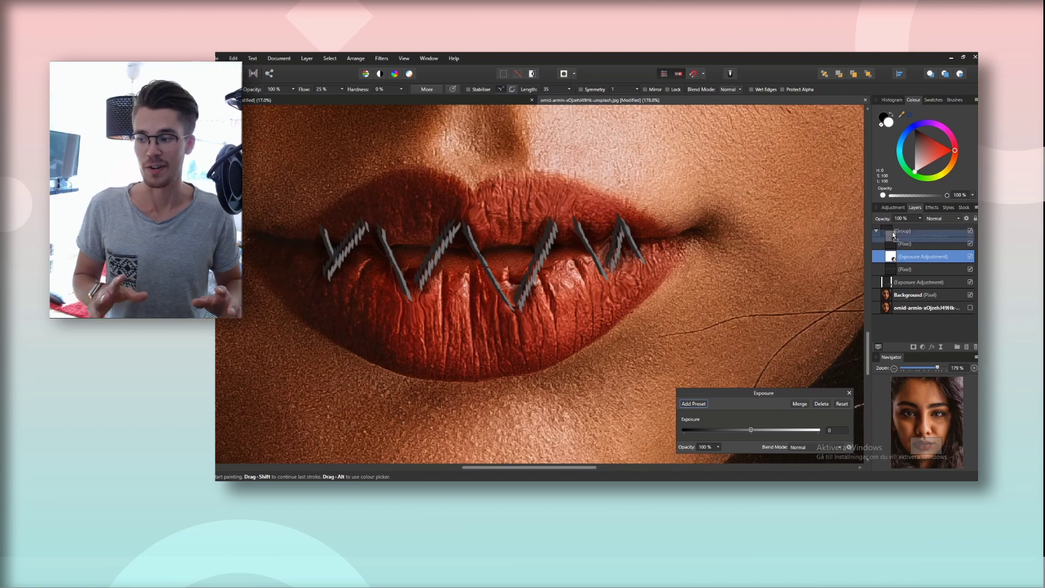
left_click_drag(893, 234, 890, 236)
left_click_drag(750, 430, 738, 430)
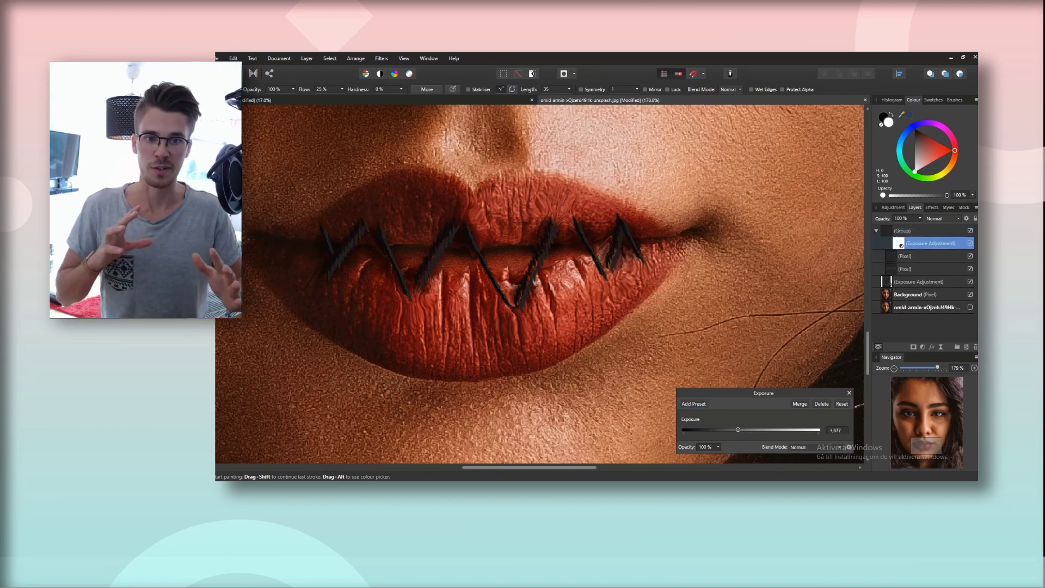
Invert the stitch group's Exposure adjustment mask and paint white over the stitch ends to darken them
key("ctrl+i")
left_click_drag(488, 252, 574, 249)
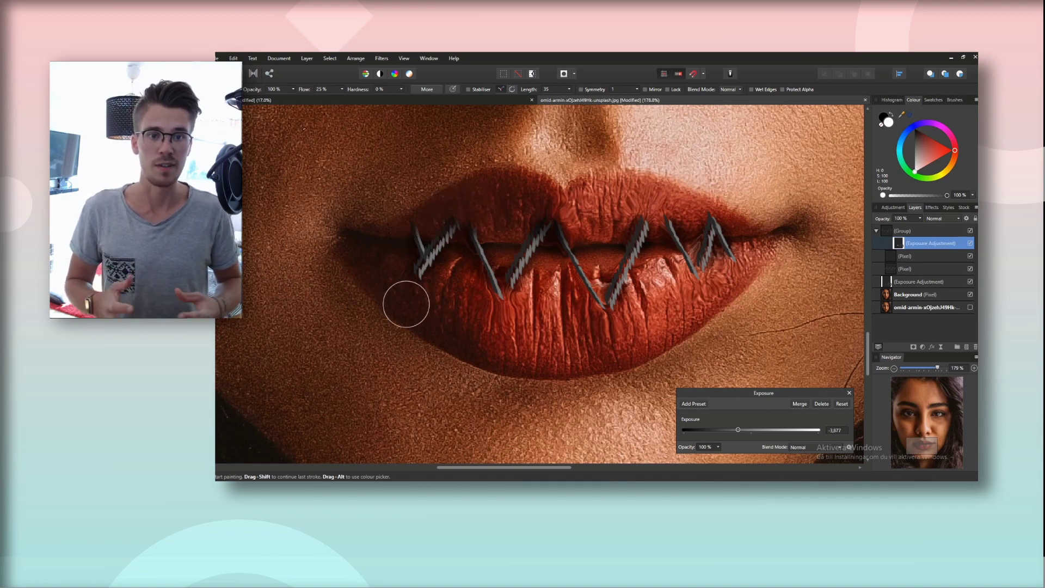
left_click_drag(593, 329, 590, 335)
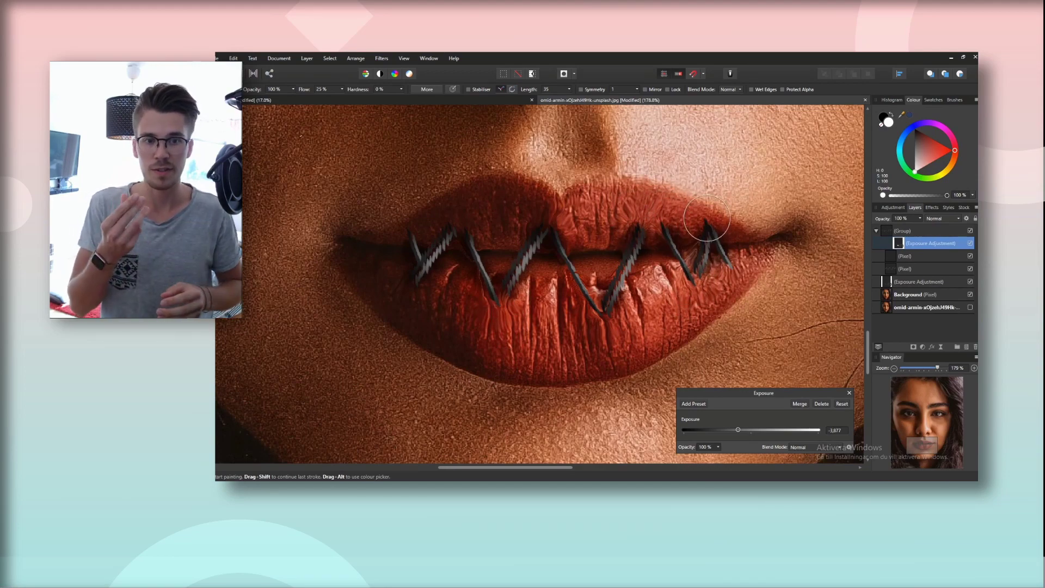
scroll(778, 244, "down", 4)
scroll(781, 246, "down", 3)
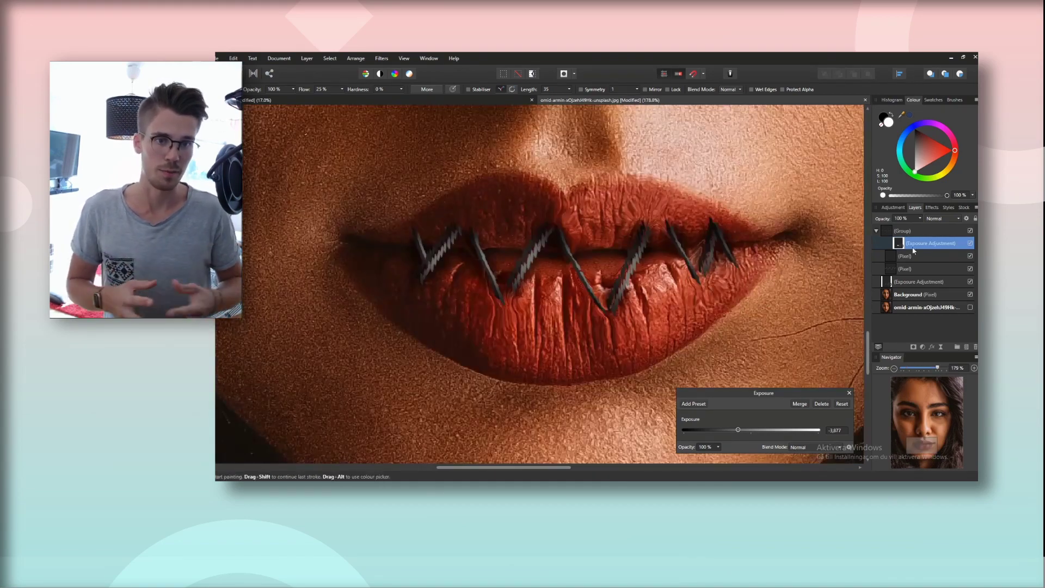
Add a mask to the stitch group and paint black on it to fade the lower stitch tips into the lips
left_click(875, 231)
left_click(913, 231)
left_click(913, 346)
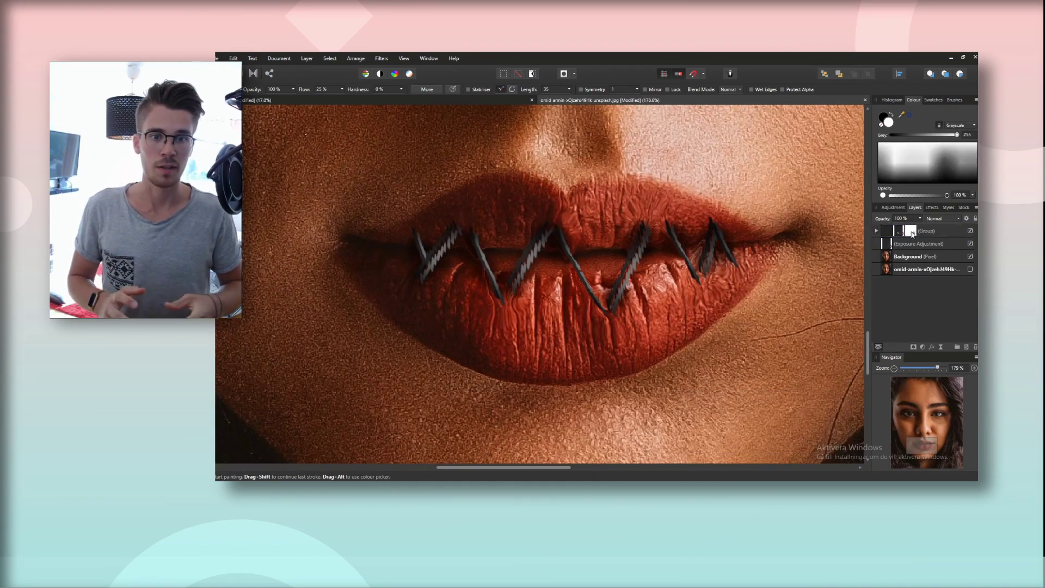
key("x")
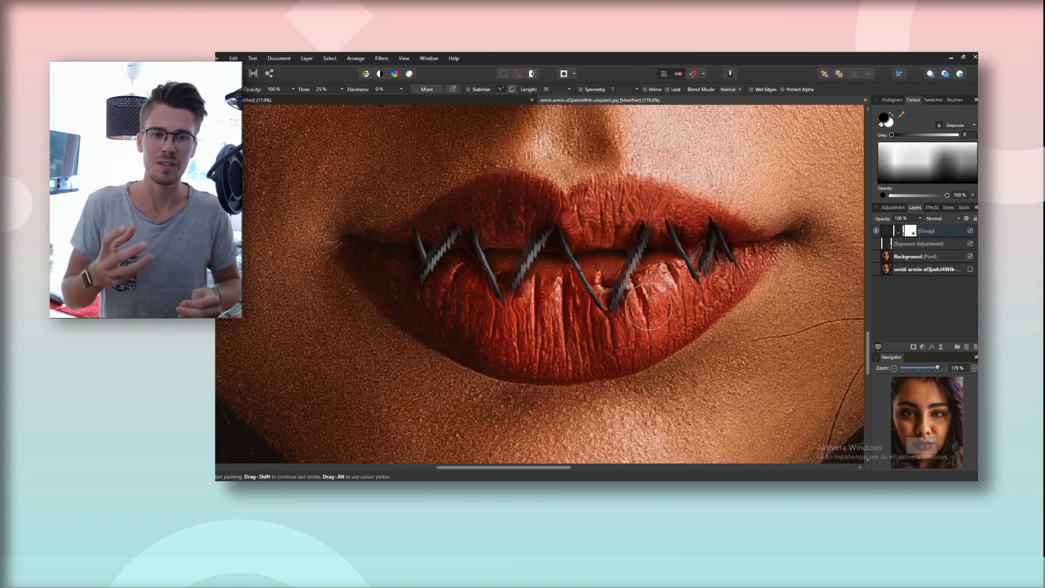
left_click_drag(603, 291, 612, 313)
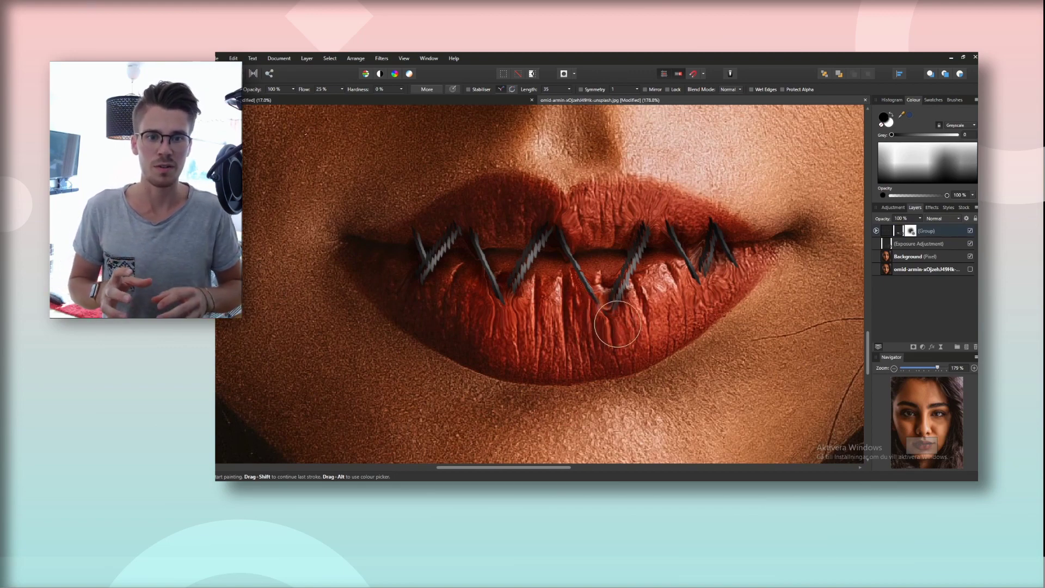
left_click_drag(504, 319, 506, 310)
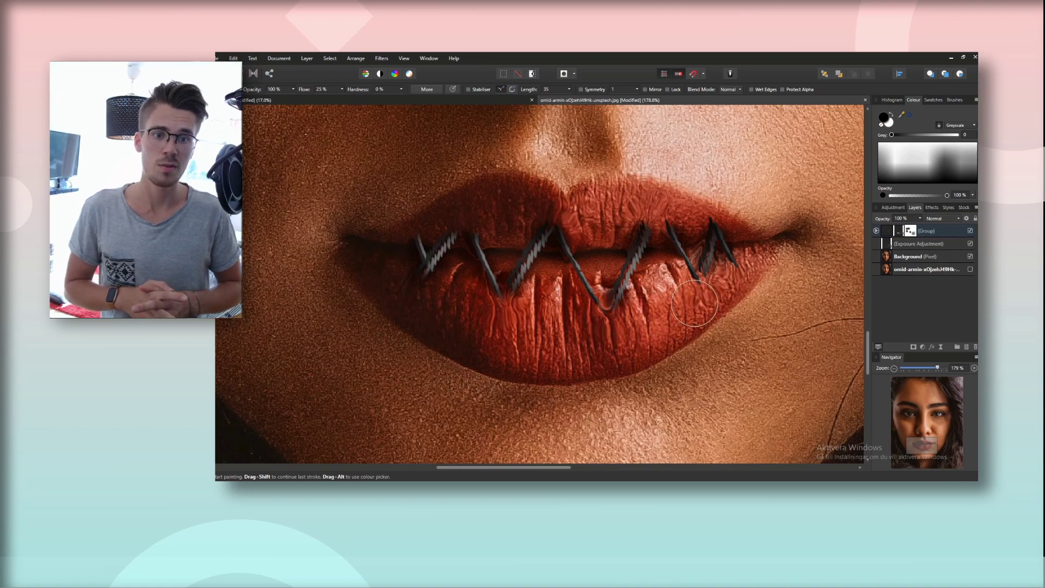
Refine the group mask with a smaller brush, fading the stitch ends near the mouth corner, and switch the paint colour to white
scroll(688, 313, "down", 5)
scroll(688, 316, "up", 4)
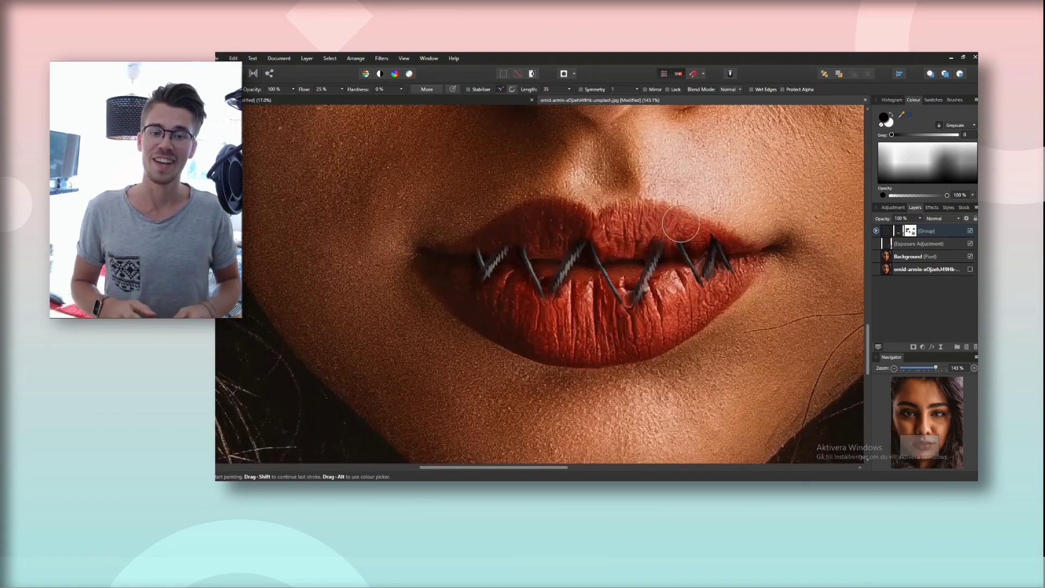
scroll(723, 272, "up", 3)
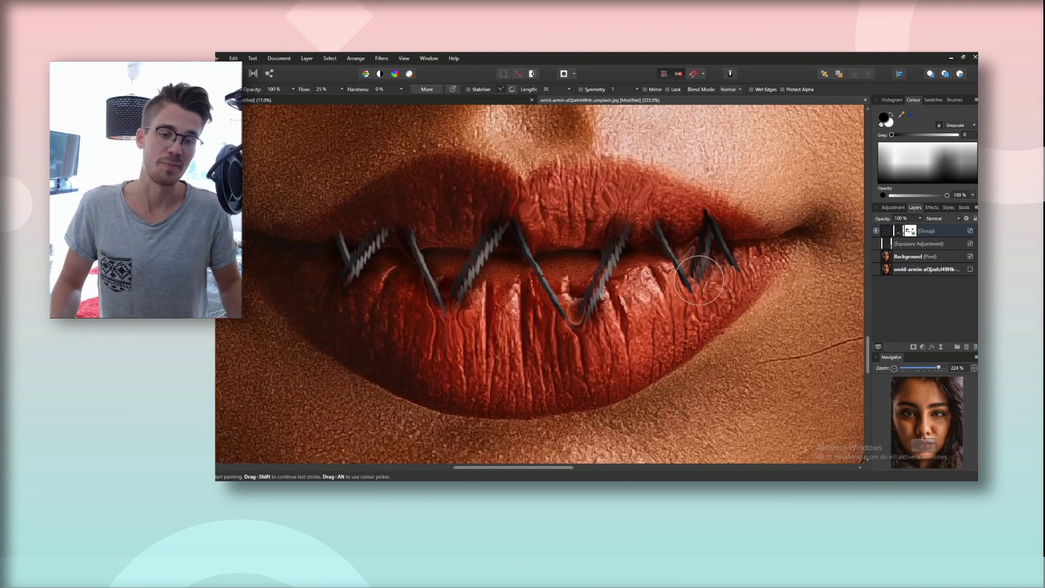
key("bracketleft")
key("bracketleft")
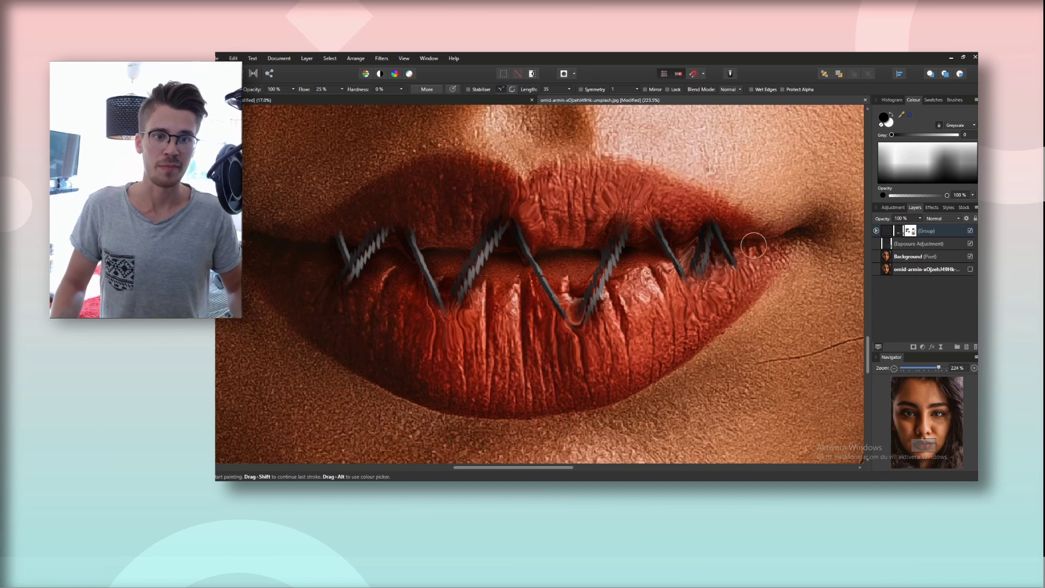
key("x")
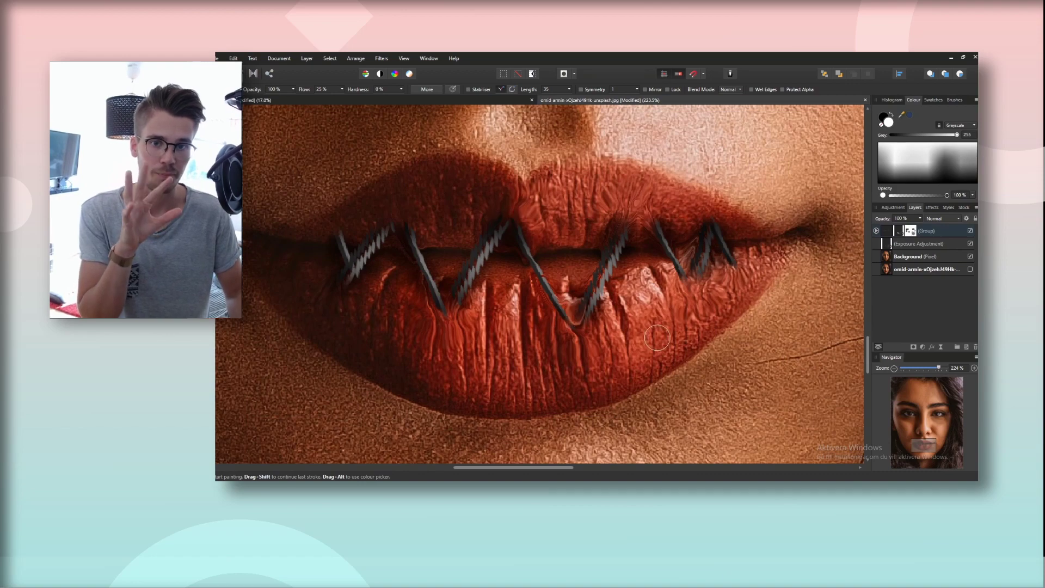
Compare the portrait with and without the stitches by hiding and showing the stitch group
scroll(657, 338, "down", 8)
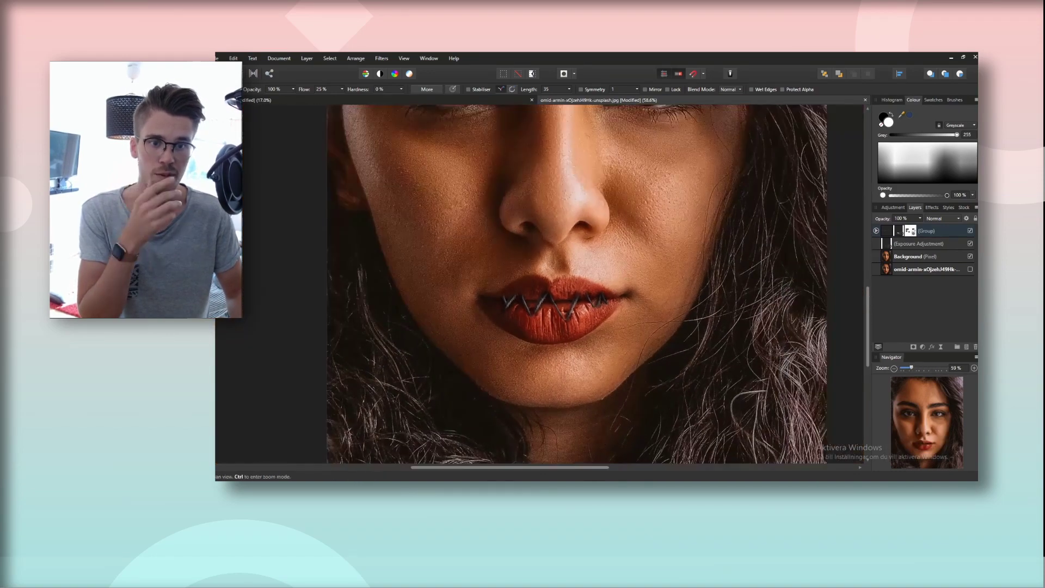
key("v")
left_click(919, 256)
left_click(970, 230)
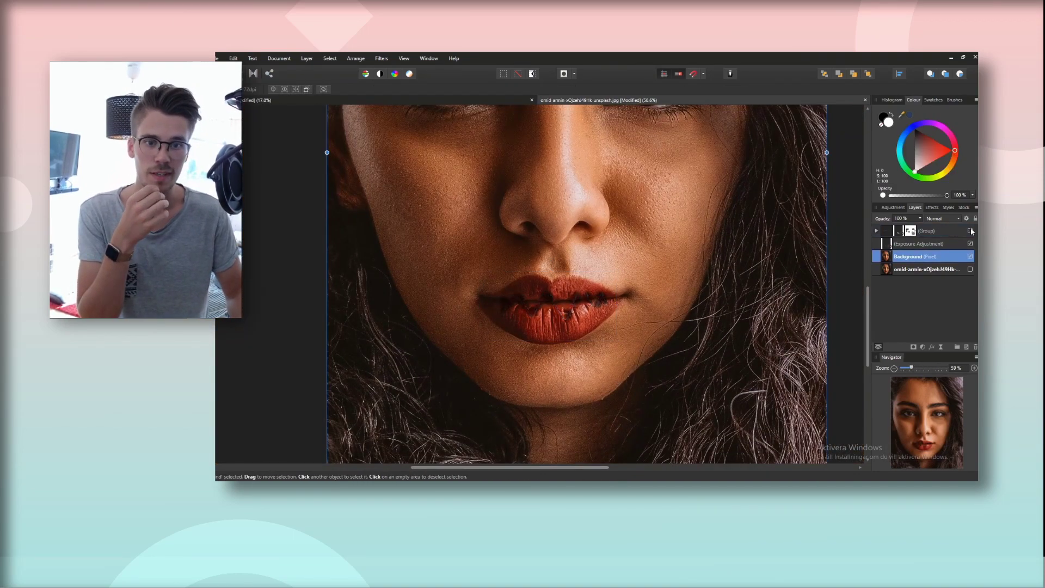
left_click(970, 231)
key("Escape")
Add another Exposure adjustment clipped to the stitch group and raise its exposure to about 4.6
scroll(549, 307, "up", 3)
left_click(545, 299)
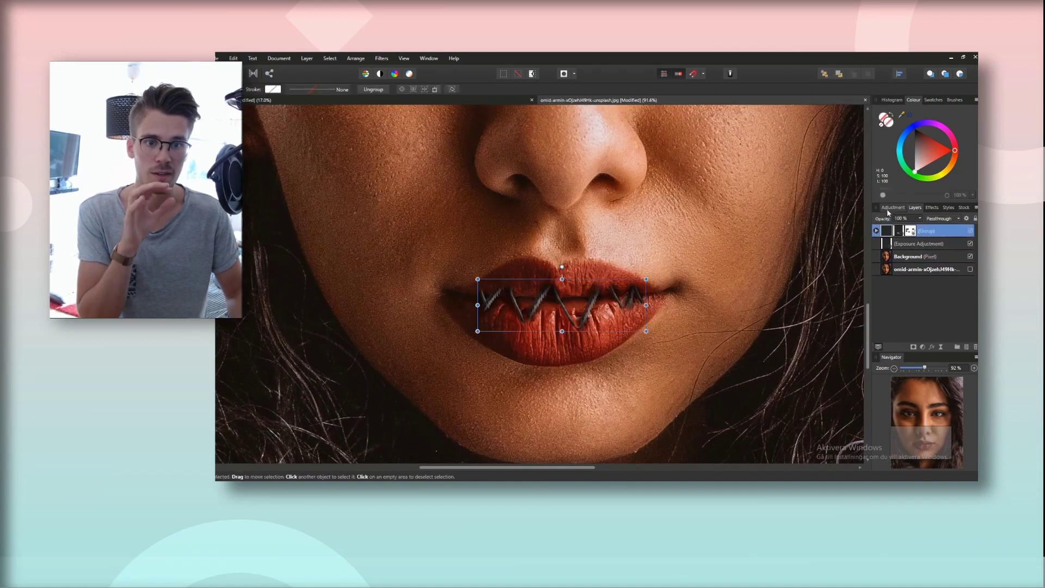
left_click(888, 208)
left_click(895, 263)
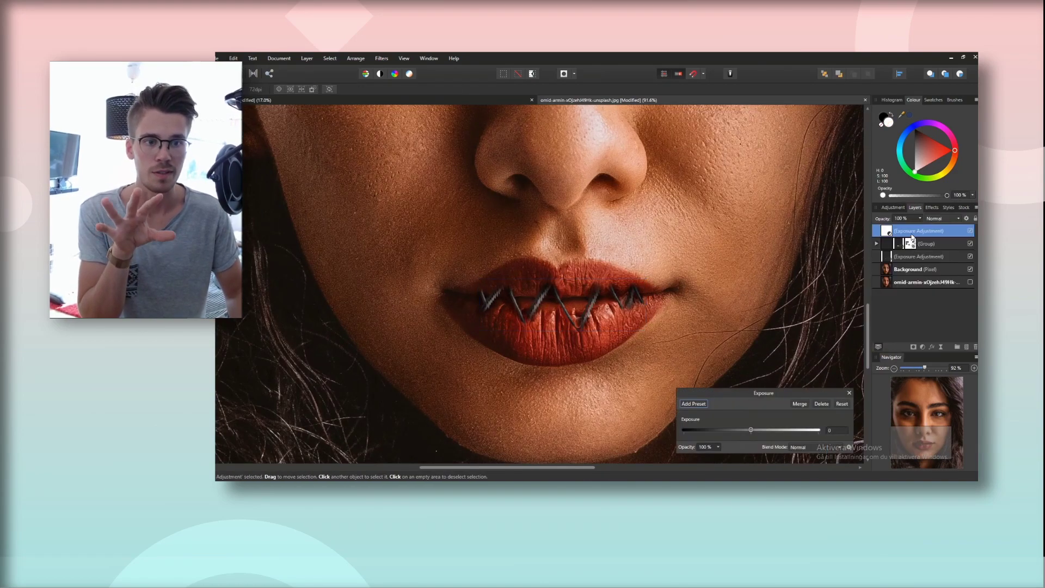
left_click_drag(912, 237, 908, 243)
left_click_drag(751, 429, 766, 431)
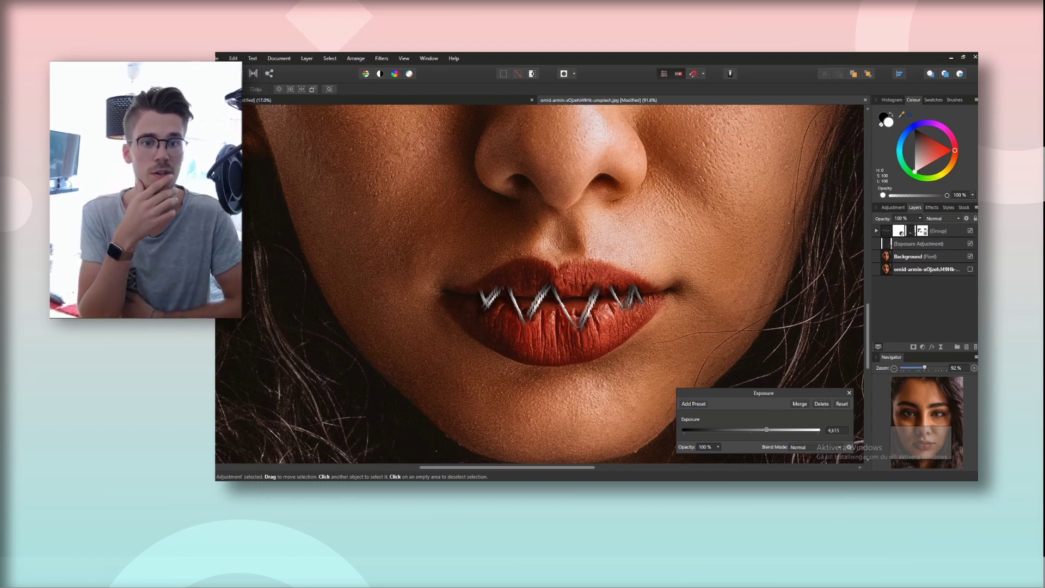
Fill the brightening Exposure adjustment's mask with black and activate the Paint Brush
key("b")
key("g")
key("x")
left_click(436, 270)
key("b")
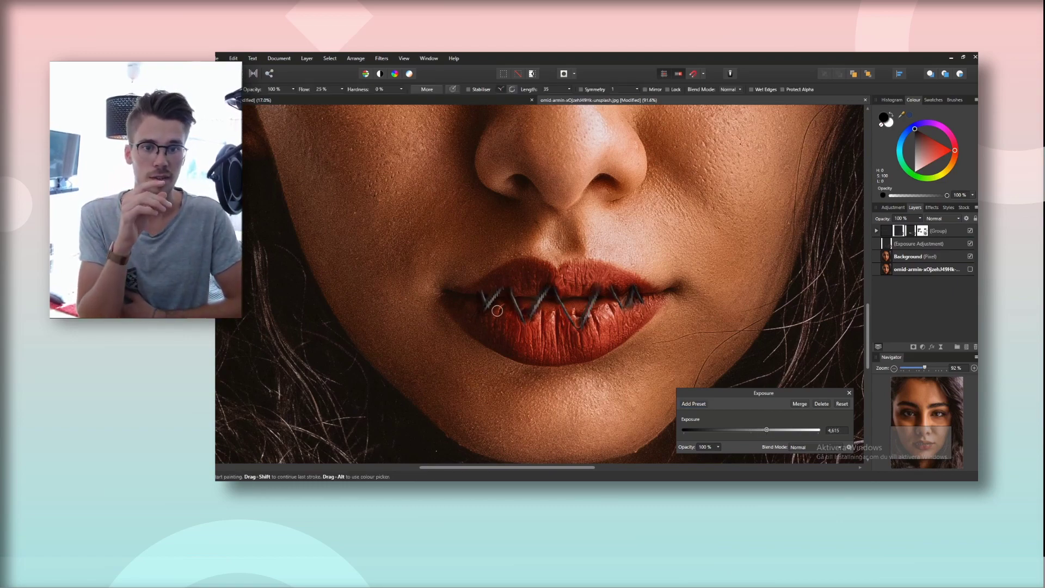
Paint white highlights onto the rope stitches through the brightening adjustment's mask, checking them at close and distant zoom
scroll(596, 303, "up", 3)
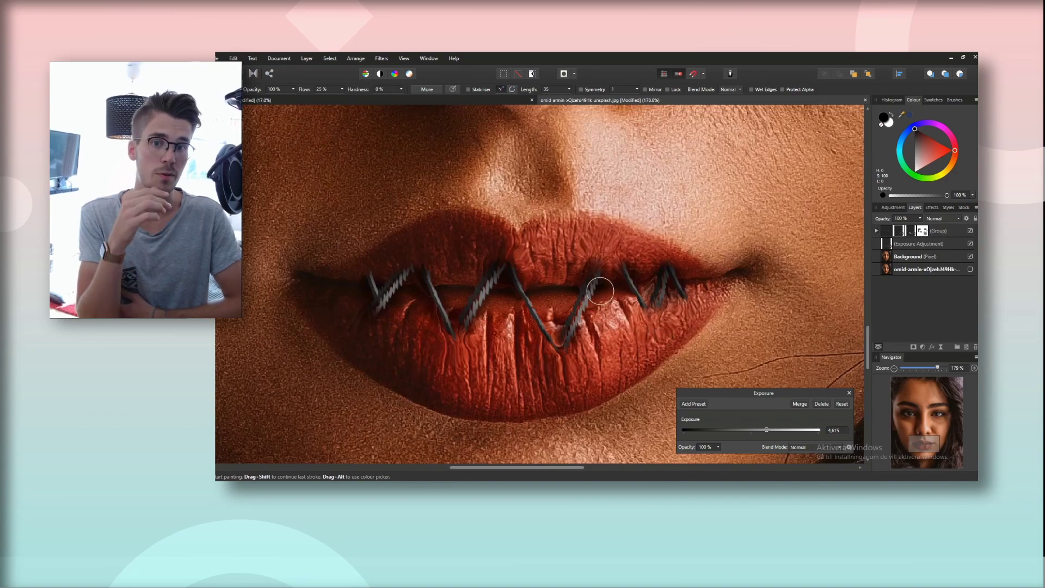
key("x")
scroll(647, 328, "down", 5)
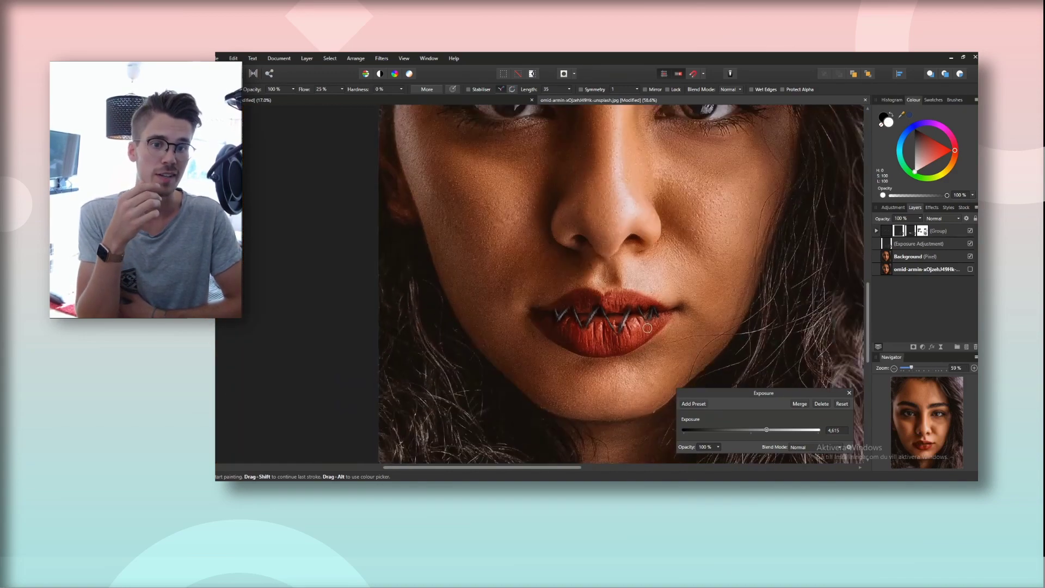
scroll(621, 324, "up", 3)
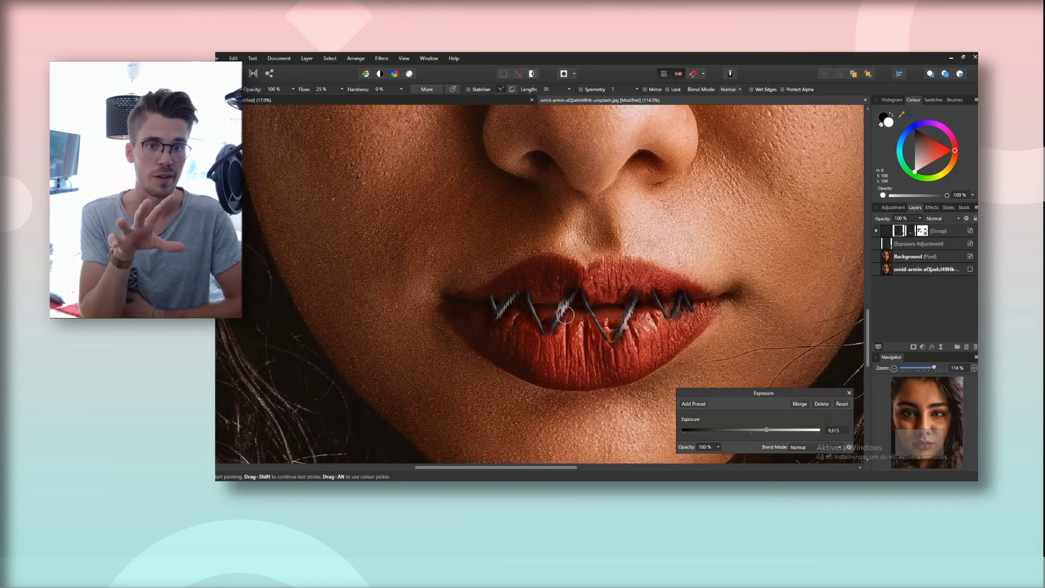
scroll(565, 314, "down", 4)
scroll(588, 353, "up", 4)
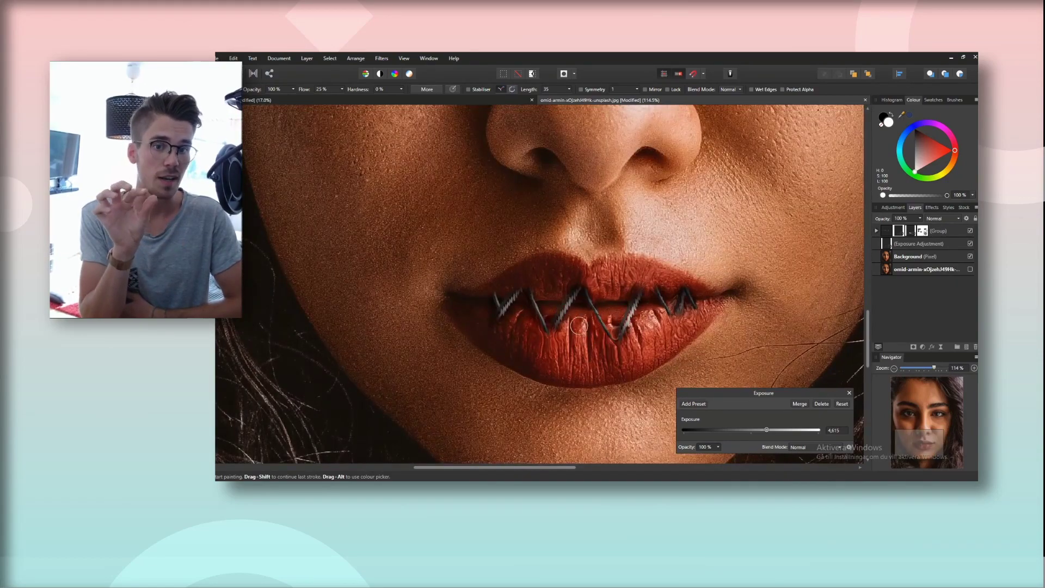
scroll(621, 321, "up", 4)
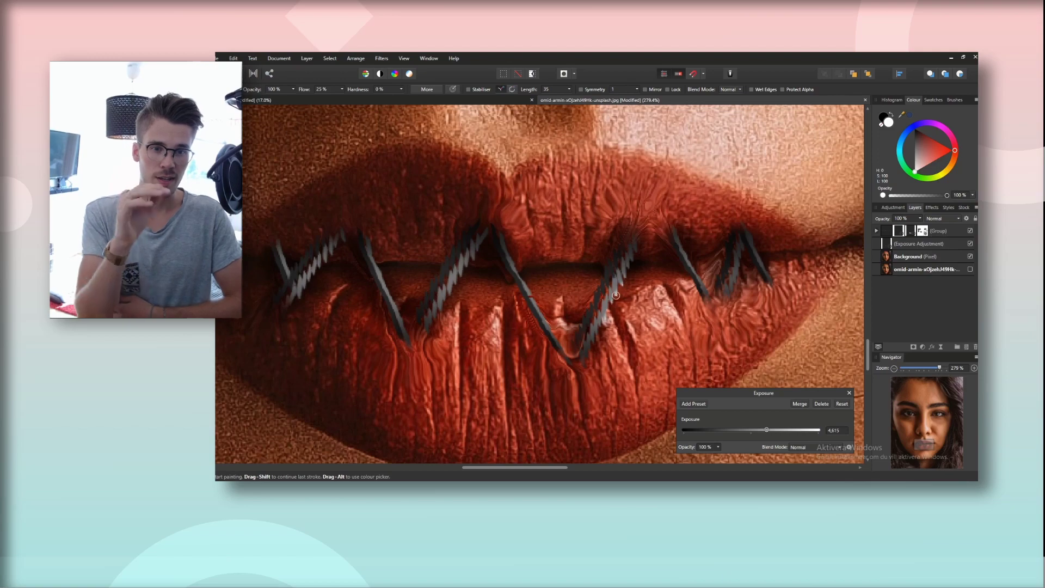
scroll(621, 277, "down", 4)
scroll(669, 302, "up", 4)
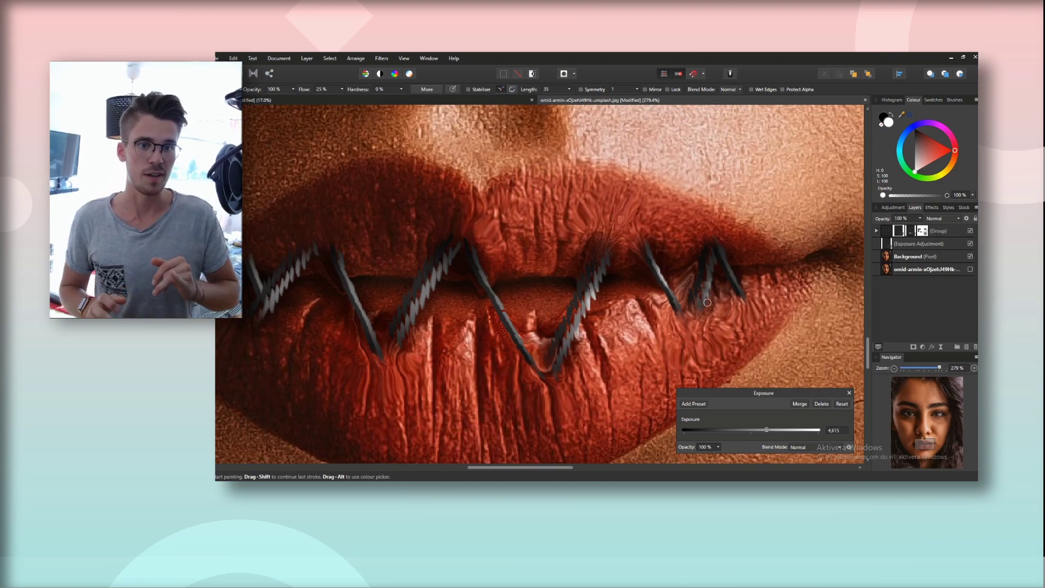
Examine the highlighted rope stitches on the lips at close and distant zoom
scroll(706, 302, "down", 4)
scroll(551, 266, "up", 4)
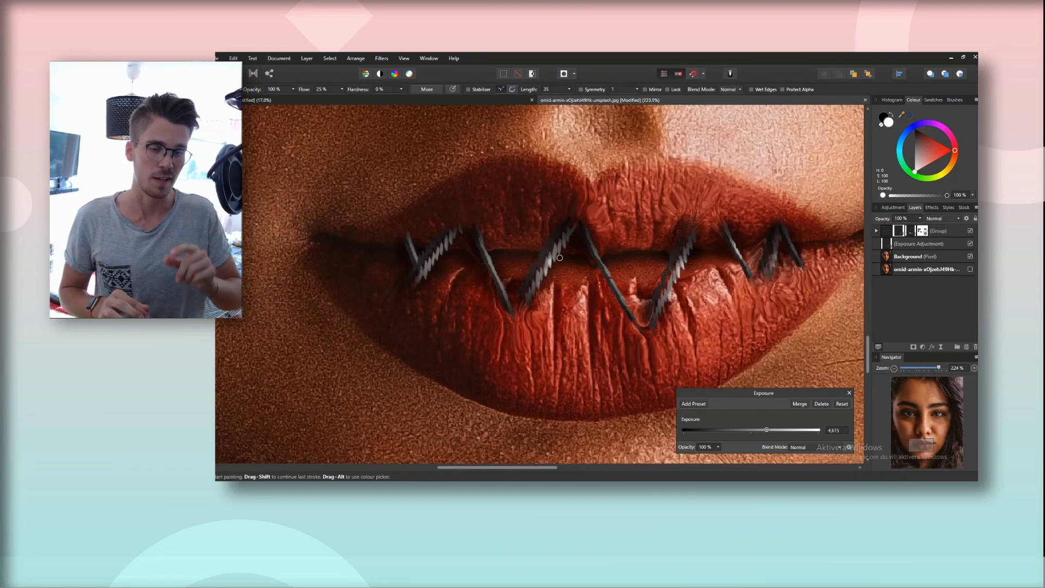
scroll(538, 275, "down", 4)
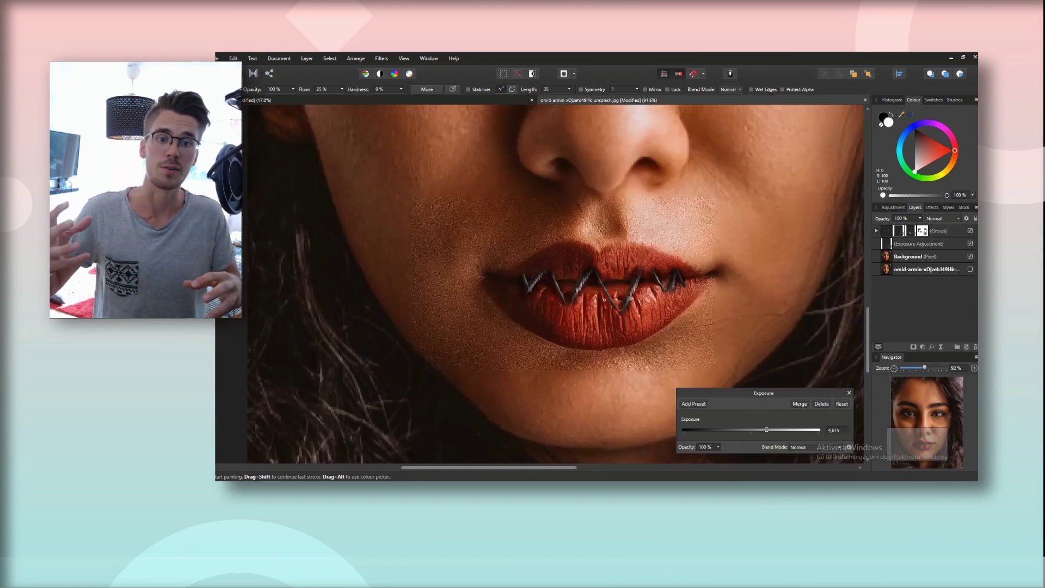
scroll(526, 271, "up", 3)
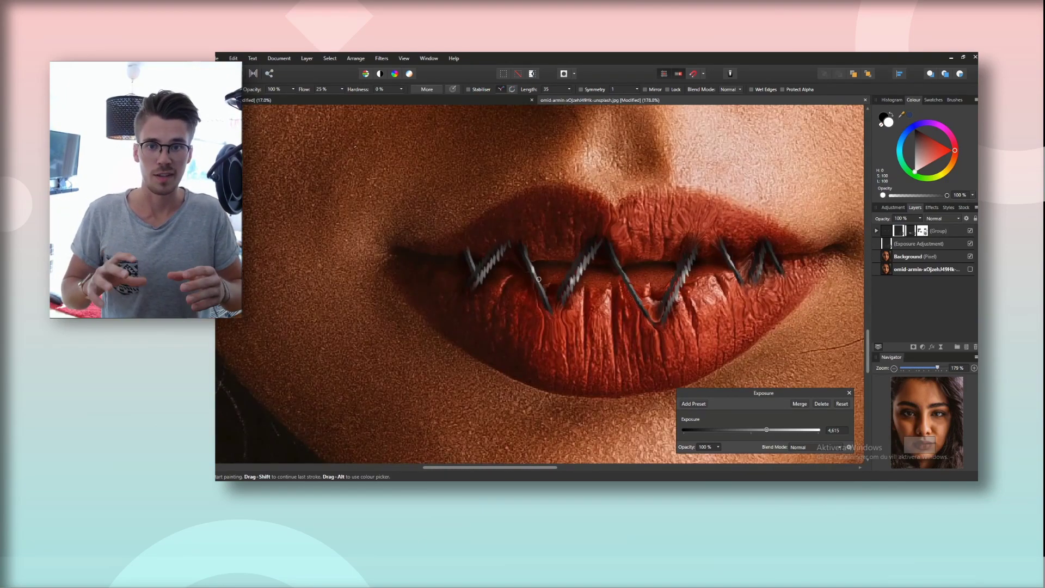
scroll(555, 301, "down", 4)
scroll(535, 261, "up", 4)
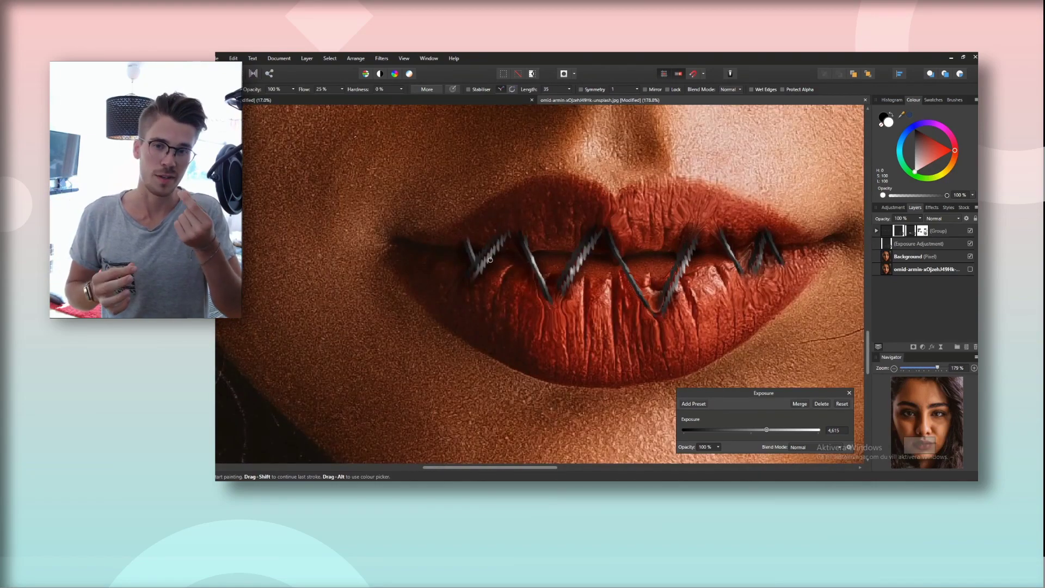
scroll(492, 251, "down", 5)
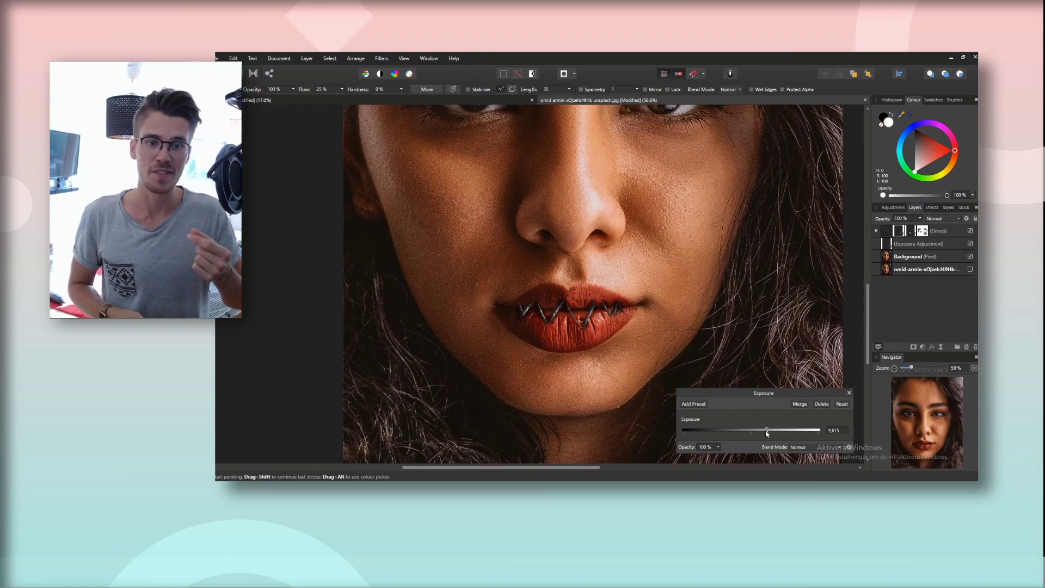
Expand the stitch group and add a Lens Filter adjustment inside it, just below the two Exposure adjustments
left_click(876, 231)
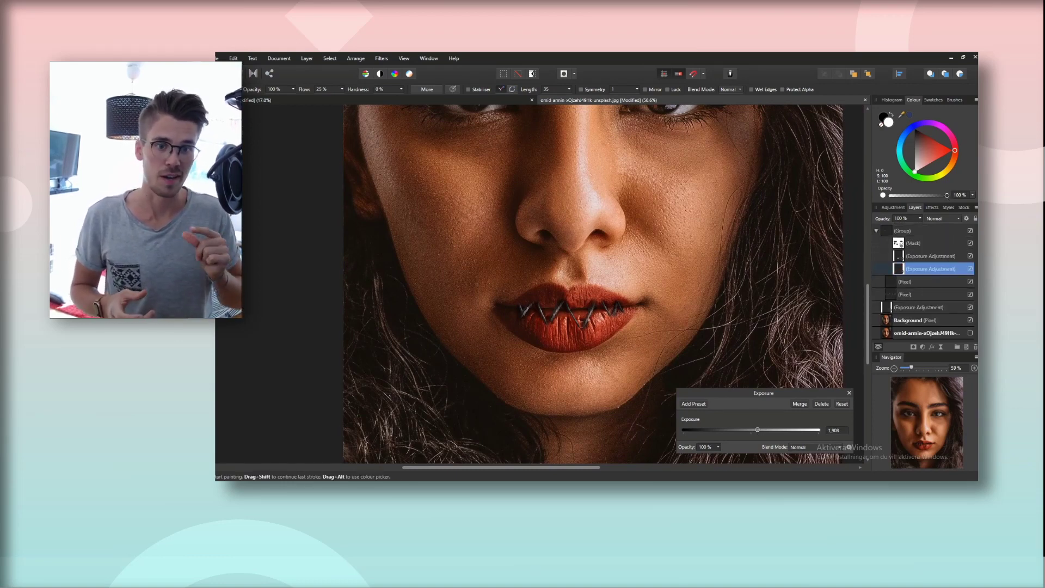
key("v")
left_click(301, 282)
scroll(568, 311, "up", 6)
left_click_drag(568, 310, 557, 242)
scroll(587, 262, "down", 1)
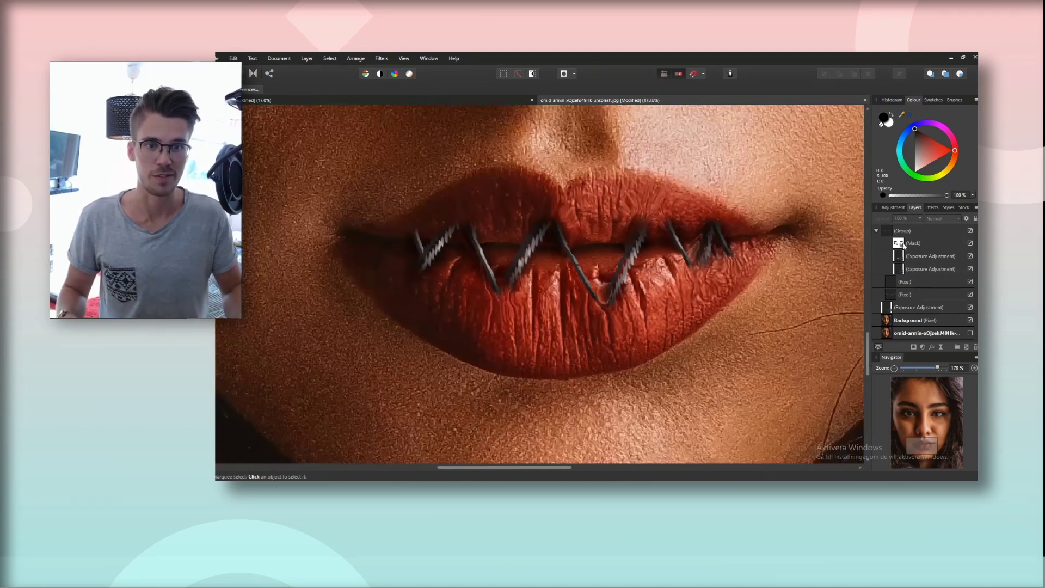
left_click(893, 207)
scroll(897, 280, "down", 3)
left_click(902, 317)
left_click_drag(906, 231, 925, 287)
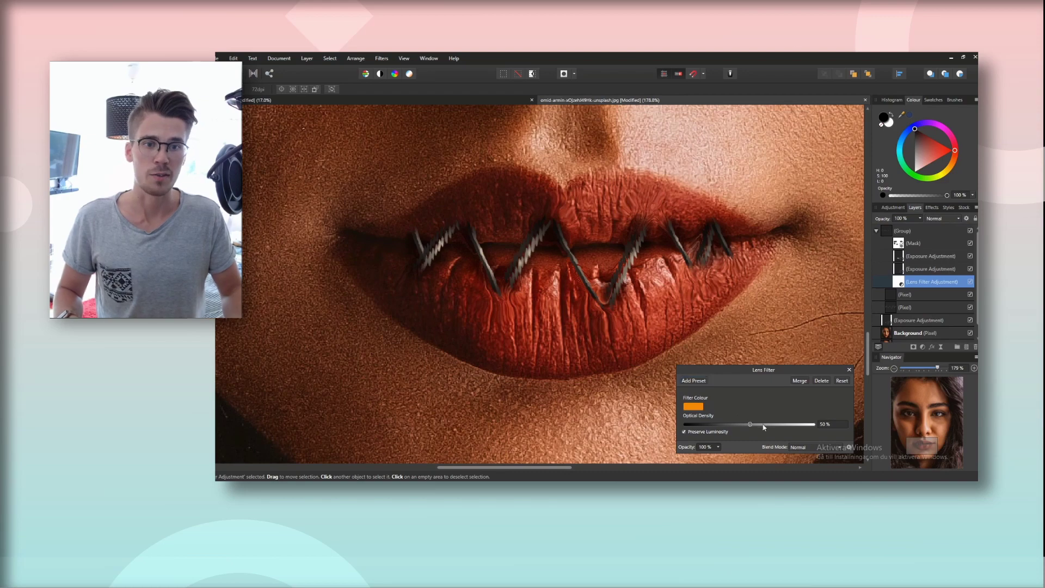
Set the Lens Filter's colour to blue and its optical density to 80%
scroll(652, 310, "down", 6)
left_click_drag(649, 299, 605, 293)
scroll(606, 293, "up", 1)
left_click(693, 406)
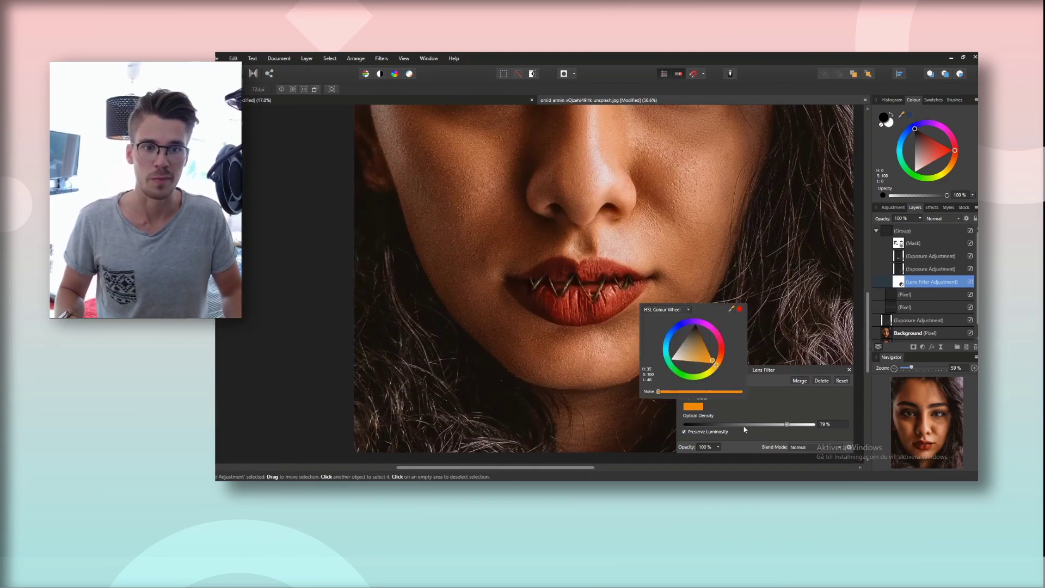
scroll(680, 377, "up", 6)
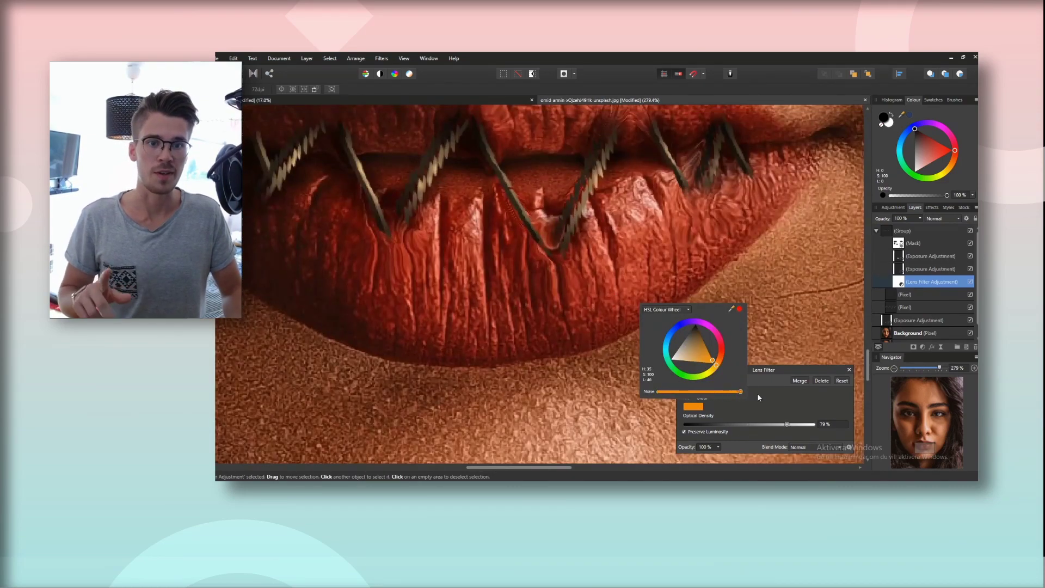
scroll(607, 256, "down", 5)
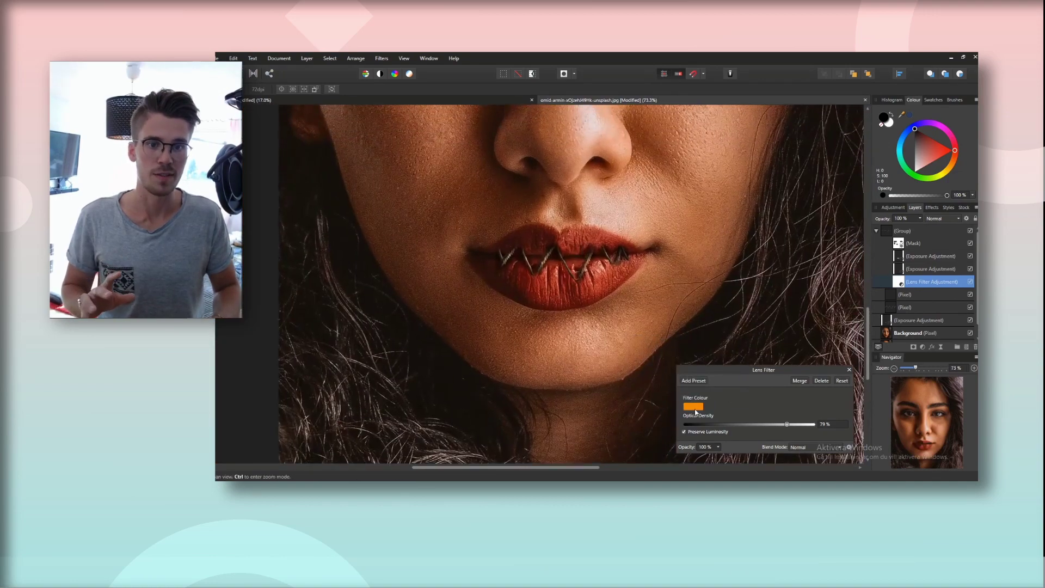
left_click_drag(721, 352, 668, 337)
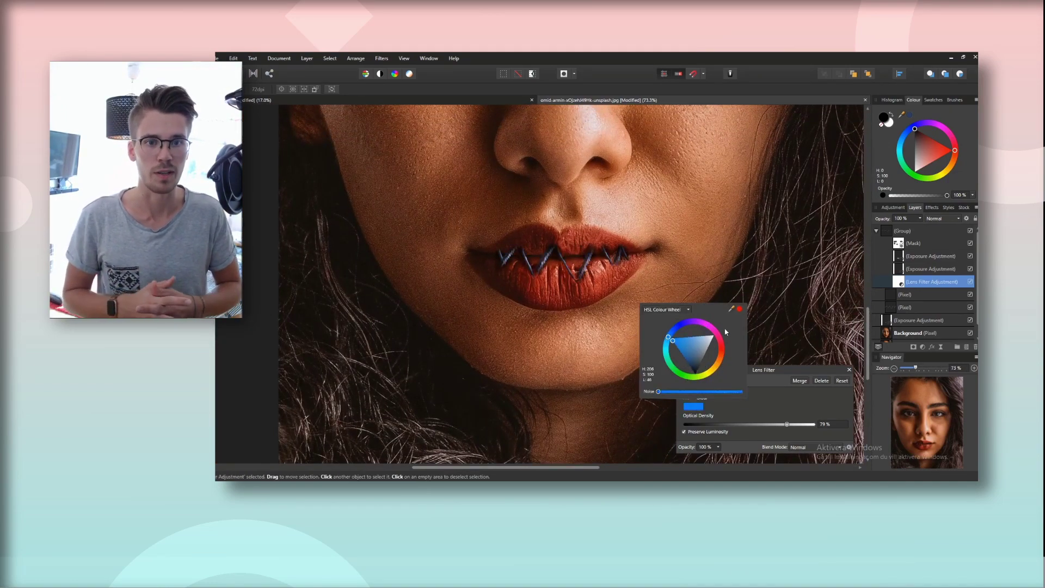
mouse_move(786, 424)
left_mouse_down()
mouse_move(804, 435)
mouse_move(789, 441)
left_mouse_up()
scroll(662, 261, "down", 4)
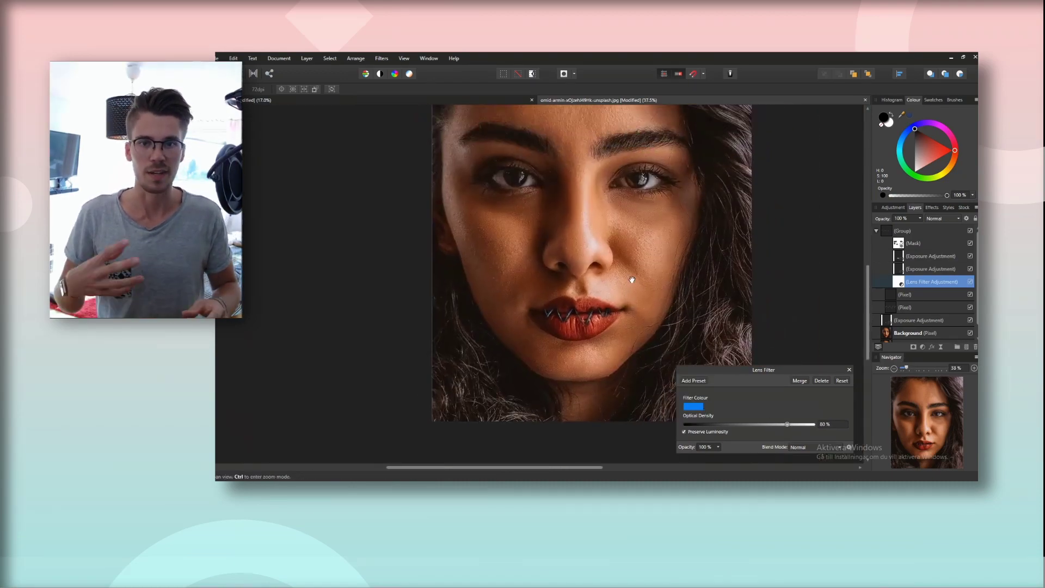
Set the Lens Filter's blend mode to Overlay and close its settings
scroll(629, 280, "up", 7)
left_click(831, 444)
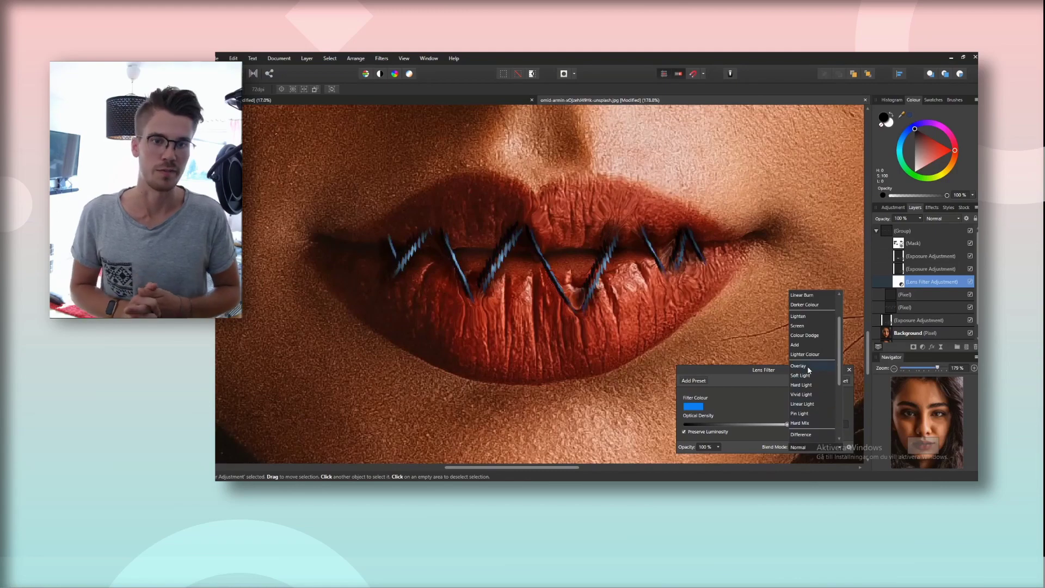
key("Escape")
scroll(673, 312, "down", 5)
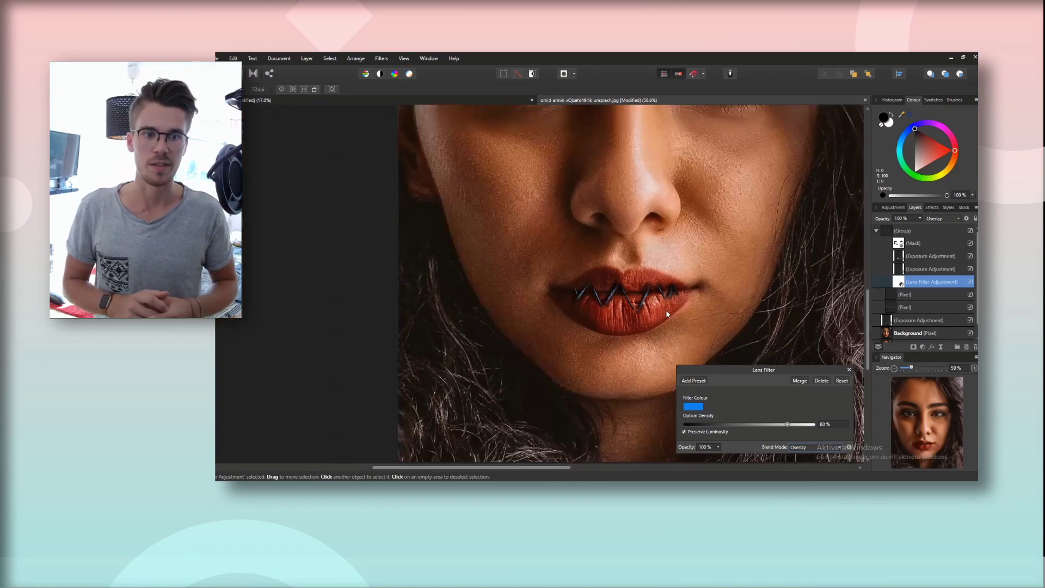
left_click_drag(674, 312, 615, 349)
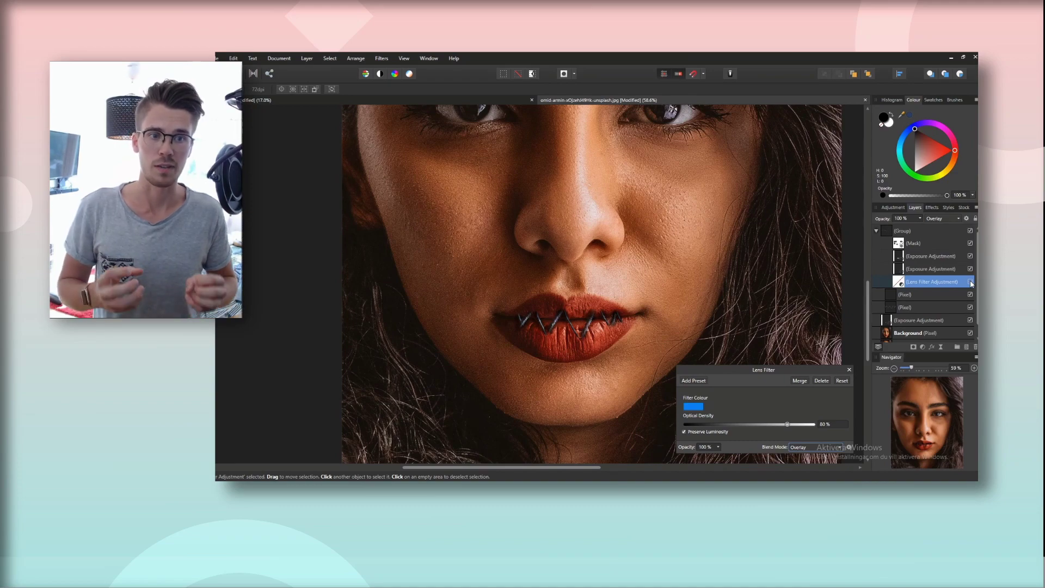
left_click(850, 370)
Collapse the stitch group, add a new pixel layer above it and flood fill that layer with white
scroll(565, 321, "up", 4)
scroll(569, 321, "down", 6)
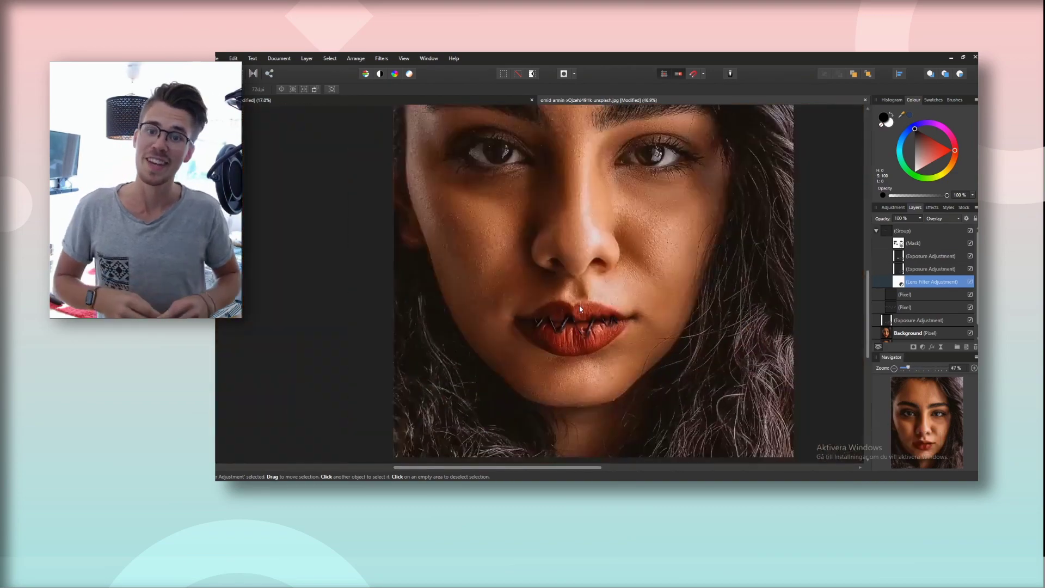
left_click_drag(615, 261, 612, 272)
scroll(585, 319, "up", 1)
scroll(588, 302, "down", 1)
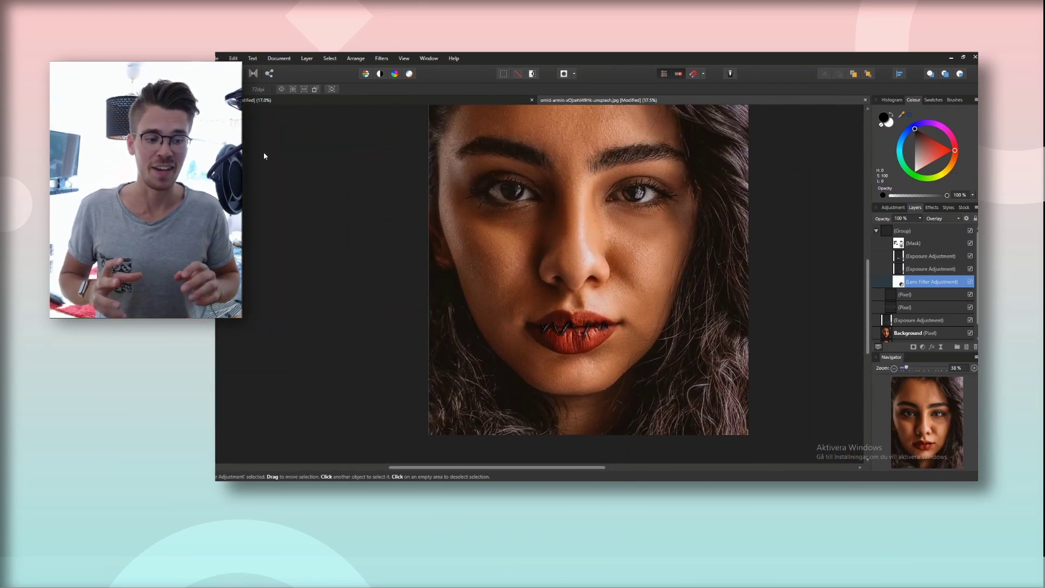
left_click(876, 230)
key("ctrl+shift+n")
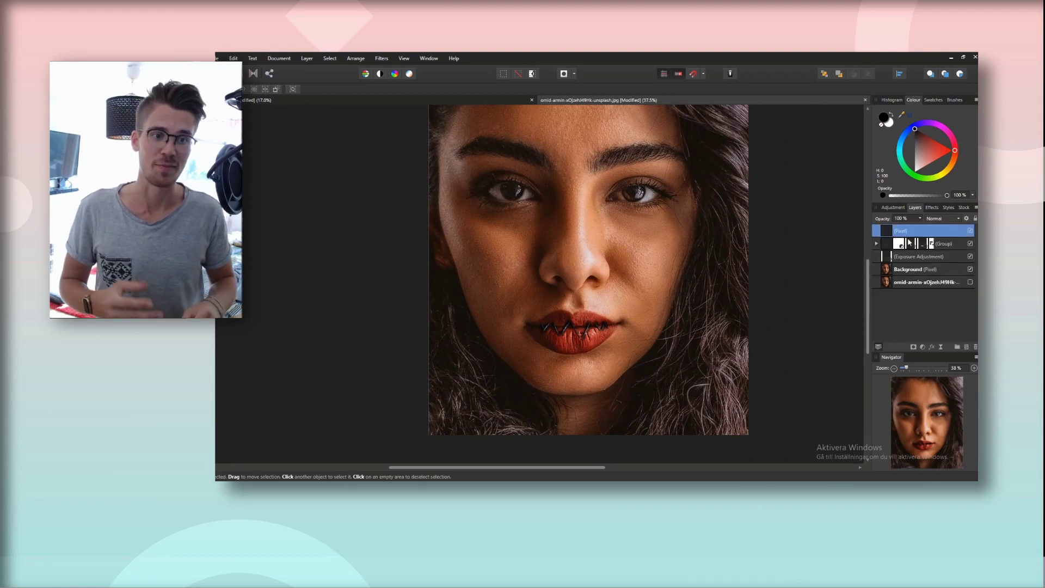
key("g")
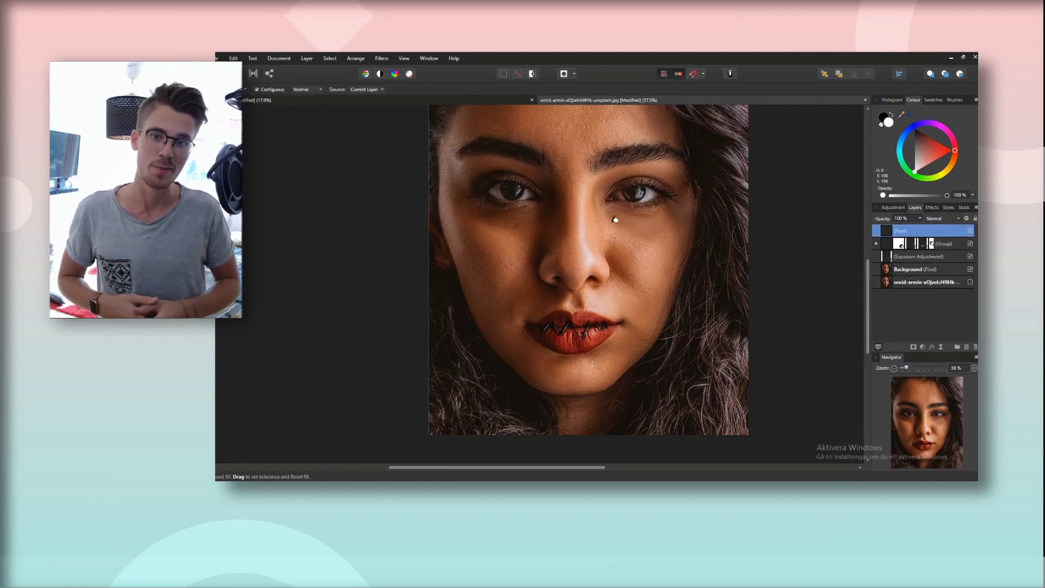
left_click(588, 296)
Activate the Erase Brush and choose a textured brush from the Engraving category
key("x")
key("b")
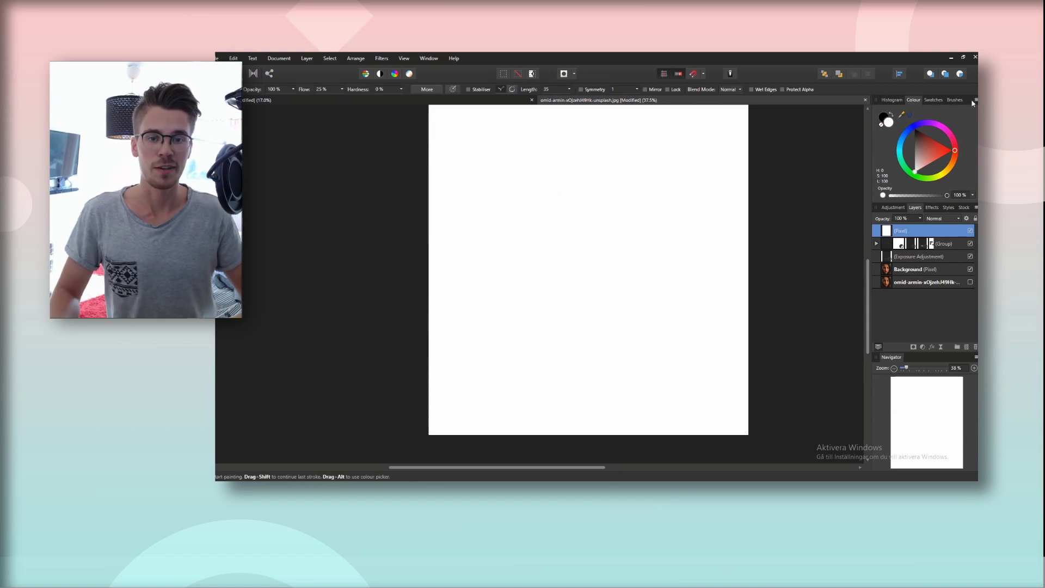
key("s")
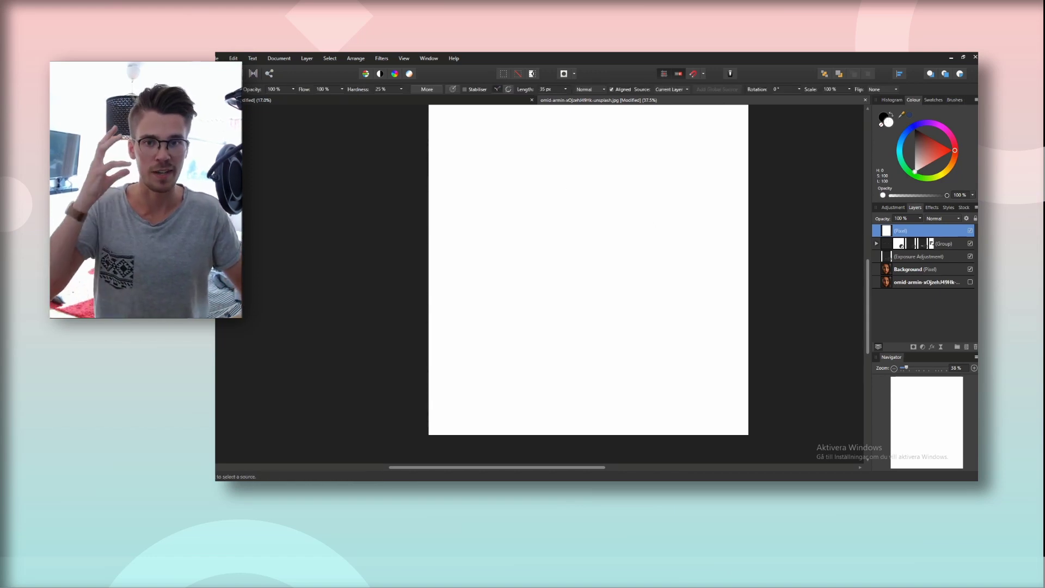
key("e")
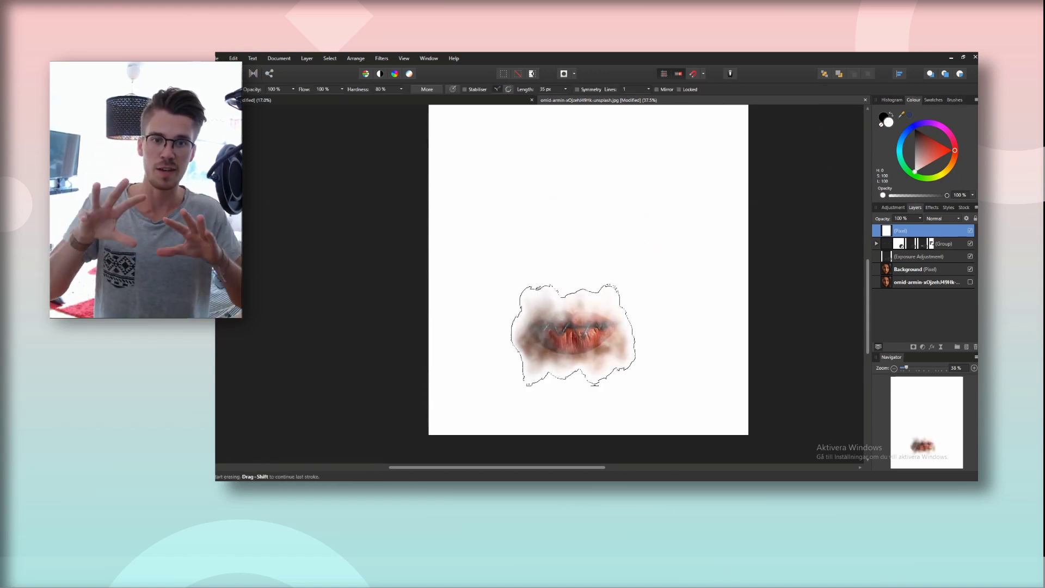
left_click(953, 100)
left_click(904, 112)
left_click(887, 125)
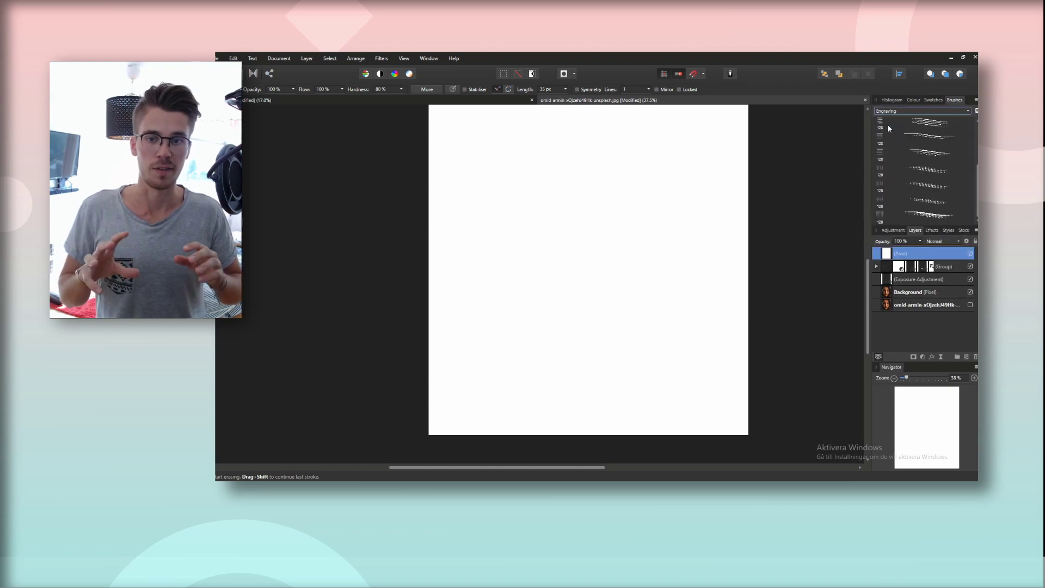
left_click(919, 125)
Erase rough horizontal streaks from the white layer over the mouth to reveal the stitched lips and surrounding skin
mouse_move(583, 329)
left_mouse_down()
mouse_move(571, 331)
mouse_move(599, 324)
mouse_move(522, 329)
mouse_move(630, 331)
mouse_move(479, 329)
mouse_move(524, 323)
left_mouse_up()
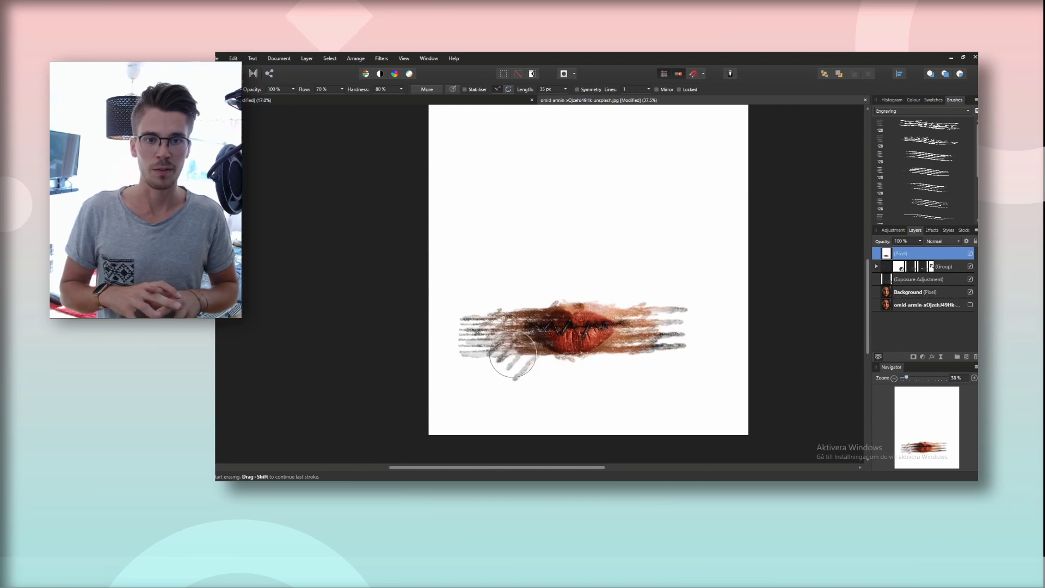
scroll(592, 379, "down", 1)
scroll(591, 379, "up", 2)
left_click_drag(573, 333, 533, 326)
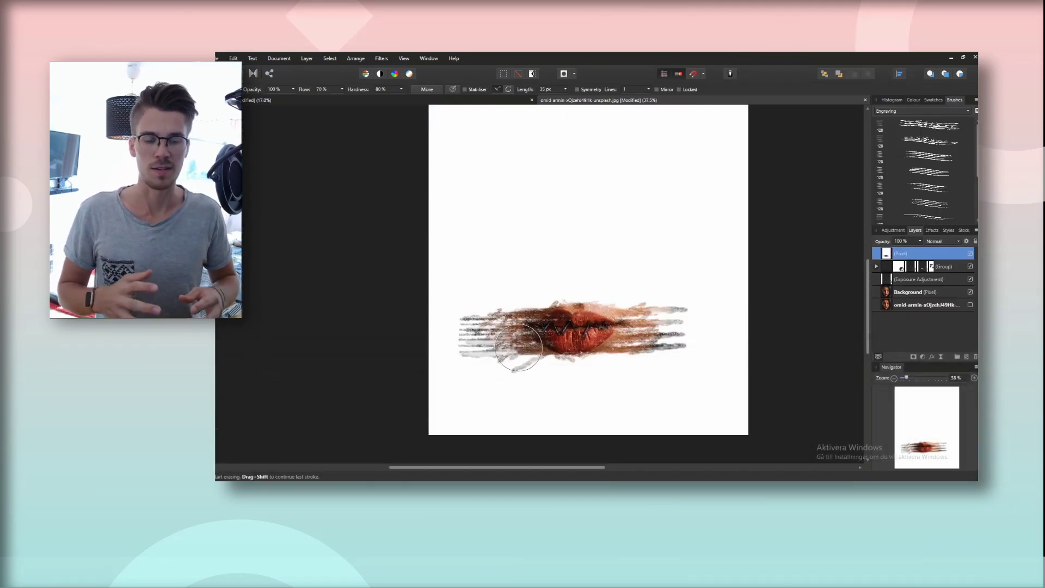
scroll(591, 374, "down", 1)
scroll(590, 375, "up", 2)
mouse_move(588, 339)
left_mouse_down()
mouse_move(531, 341)
mouse_move(559, 344)
mouse_move(567, 319)
mouse_move(543, 311)
mouse_move(598, 308)
mouse_move(709, 342)
mouse_move(662, 350)
mouse_move(617, 337)
mouse_move(624, 331)
mouse_move(558, 343)
mouse_move(619, 339)
left_mouse_up()
scroll(711, 343, "down", 3)
scroll(676, 361, "up", 2)
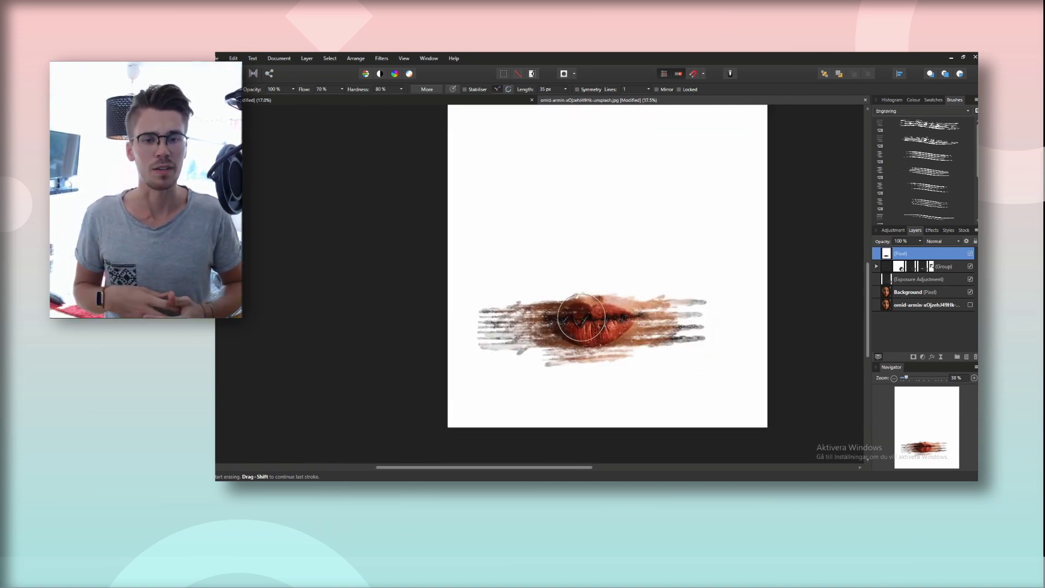
Select all layers down to the original photo, move them up, and enlarge them so the streaks nearly span the page width
key("v")
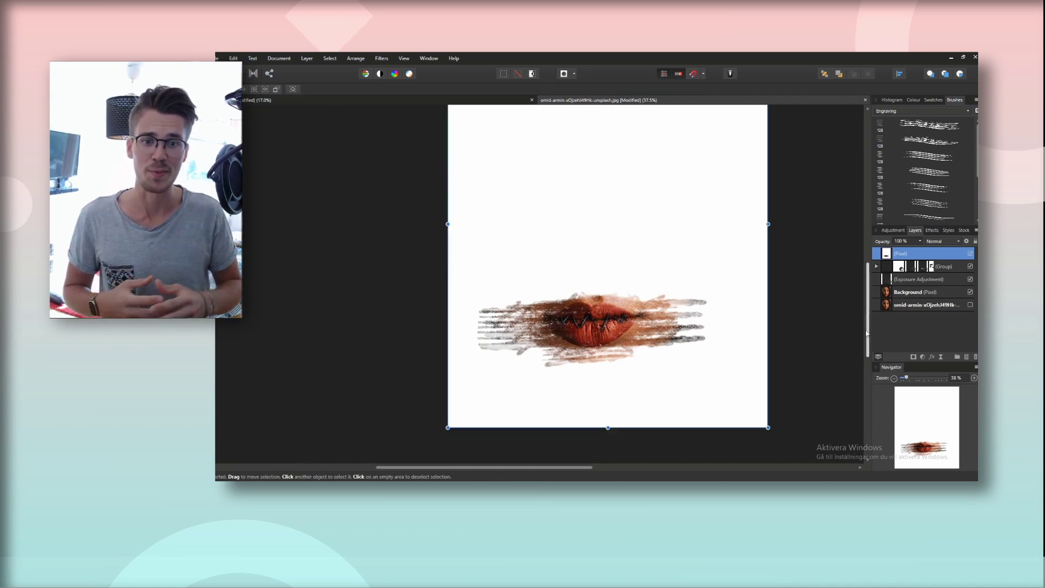
scroll(812, 302, "right", 2)
left_click(934, 296, "shift")
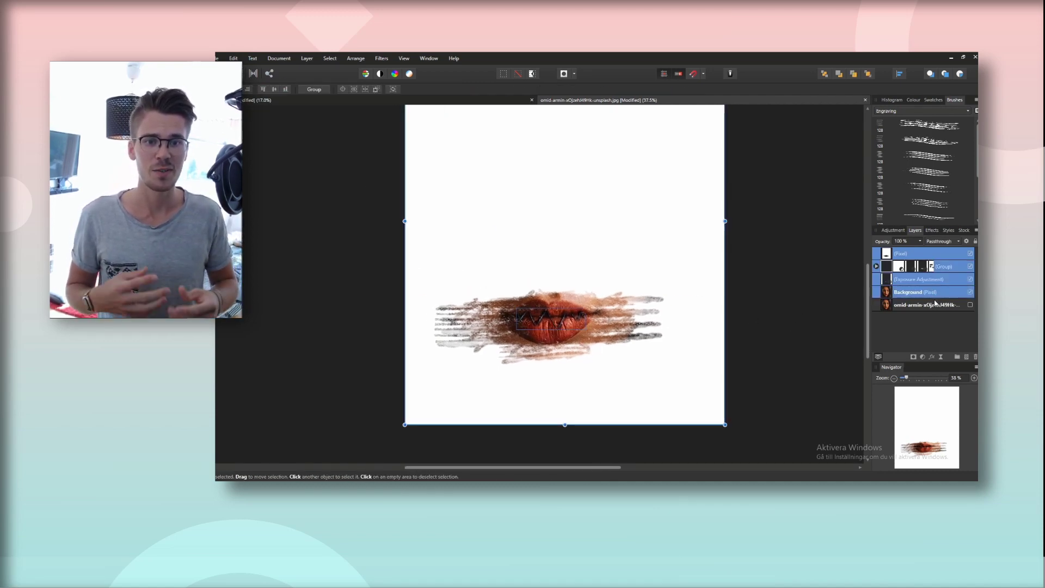
left_click(935, 303, "shift")
scroll(727, 294, "down", 2)
left_click_drag(742, 254, 641, 260)
left_click_drag(550, 273, 549, 227)
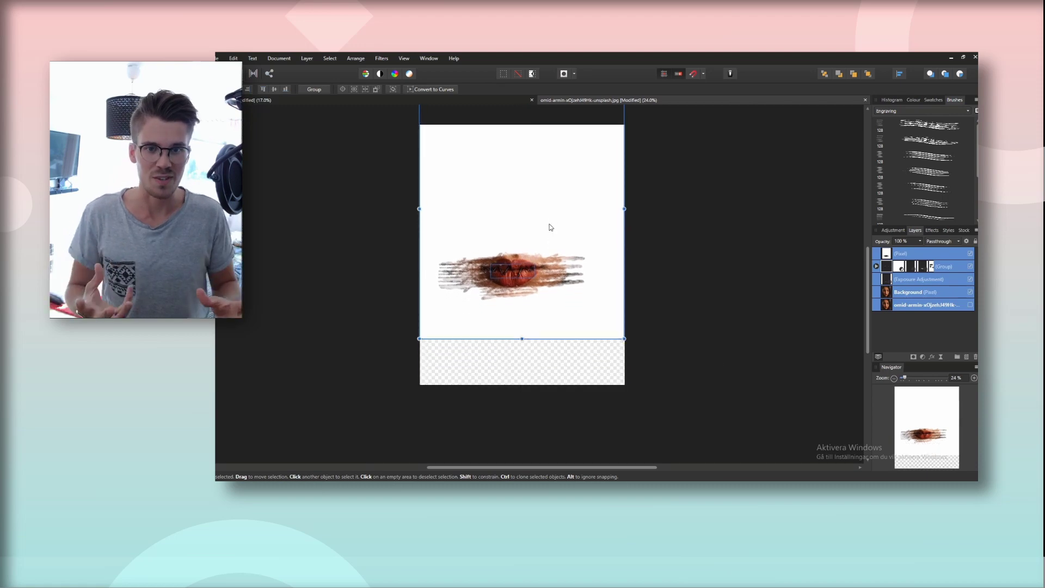
left_click_drag(624, 339, 660, 369)
left_click_drag(574, 330, 586, 313)
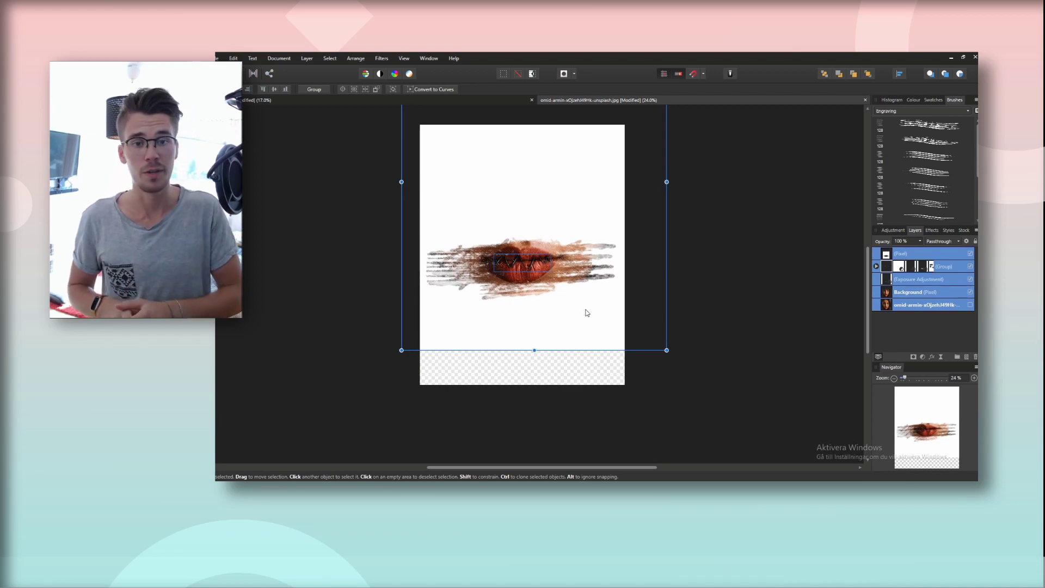
Select the white pixel layer and paint the transparent strip below the artwork white with a Basic brush
key("Escape")
scroll(539, 302, "up", 1)
left_click(920, 257)
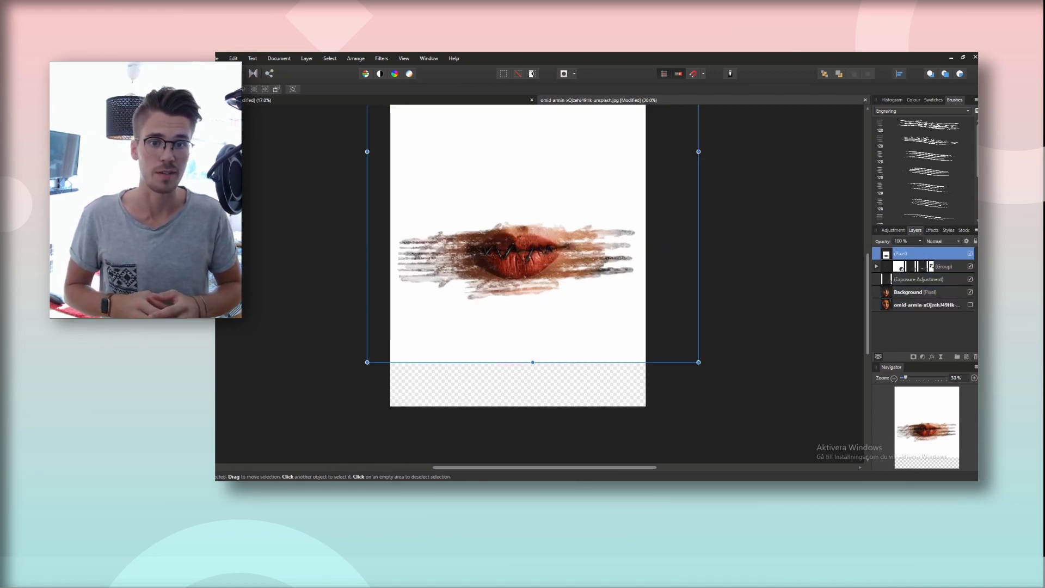
key("c")
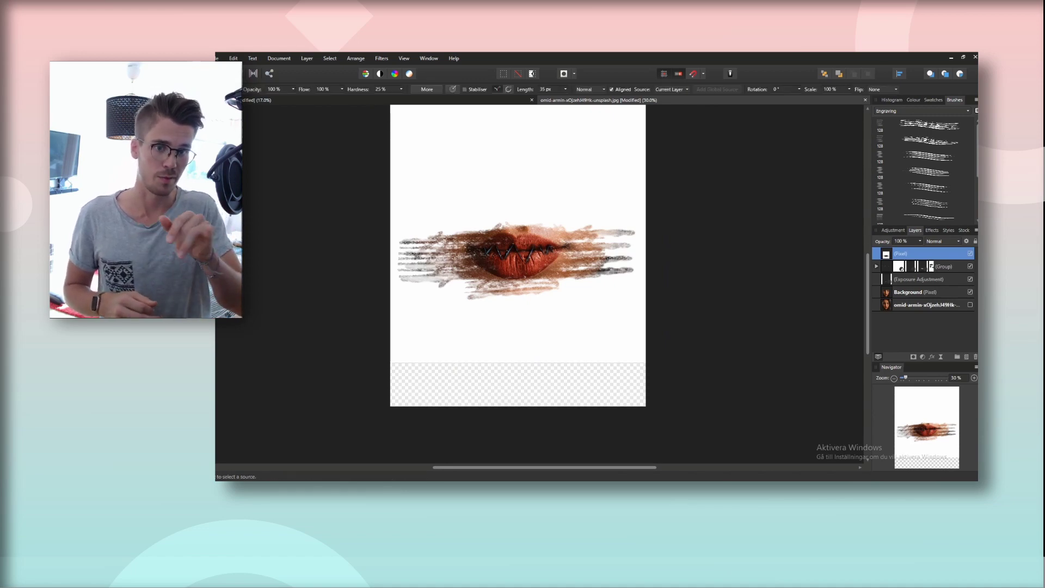
key("b")
left_click(954, 110)
left_click(894, 122)
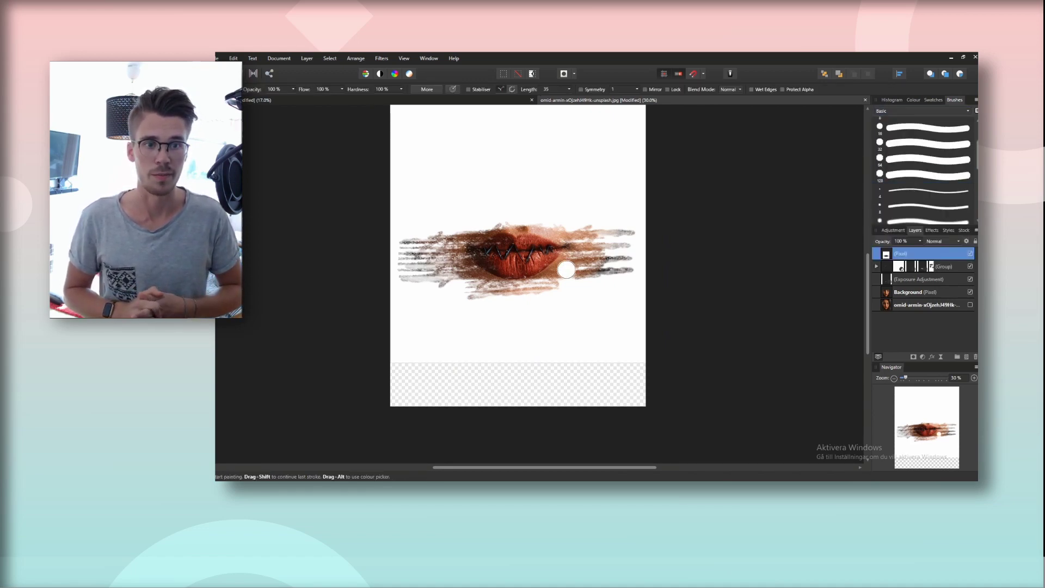
key("h")
left_click_drag(495, 223, 506, 231)
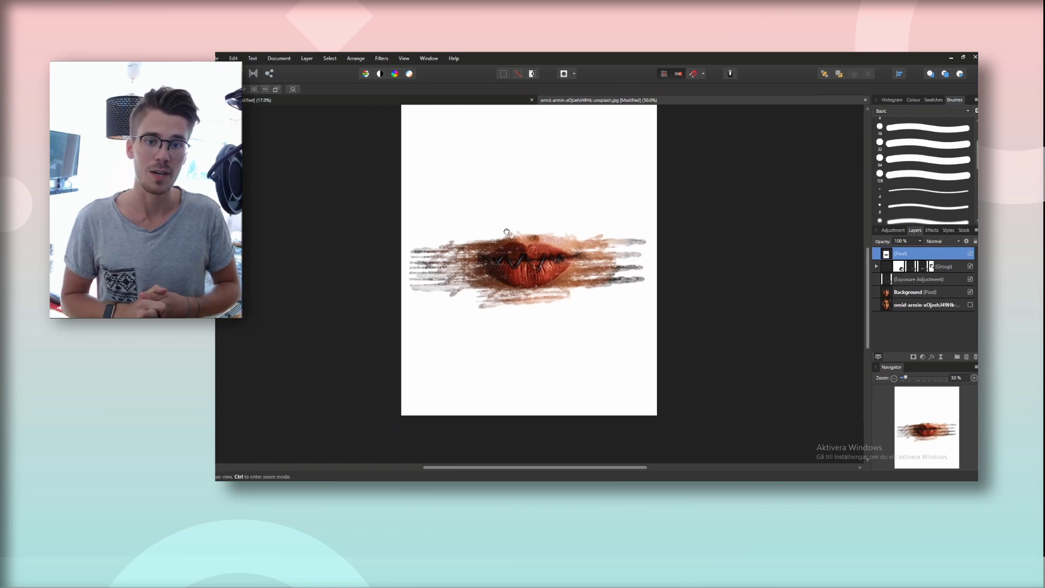
Crop the portrait canvas to a 1:1 square with the streaked lips near the vertical centre
key("c")
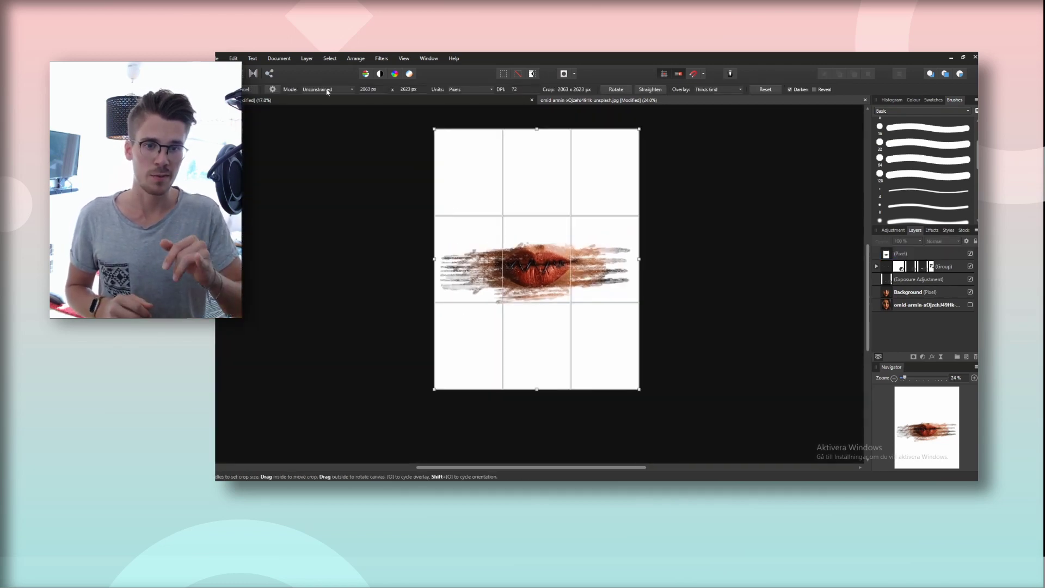
left_click(326, 89)
left_click(321, 117)
left_click(375, 89)
type("1")
left_click(414, 89)
type("1")
key("Return")
mouse_move(546, 300)
left_mouse_down()
mouse_move(558, 316)
mouse_move(546, 302)
left_mouse_up()
key("Return")
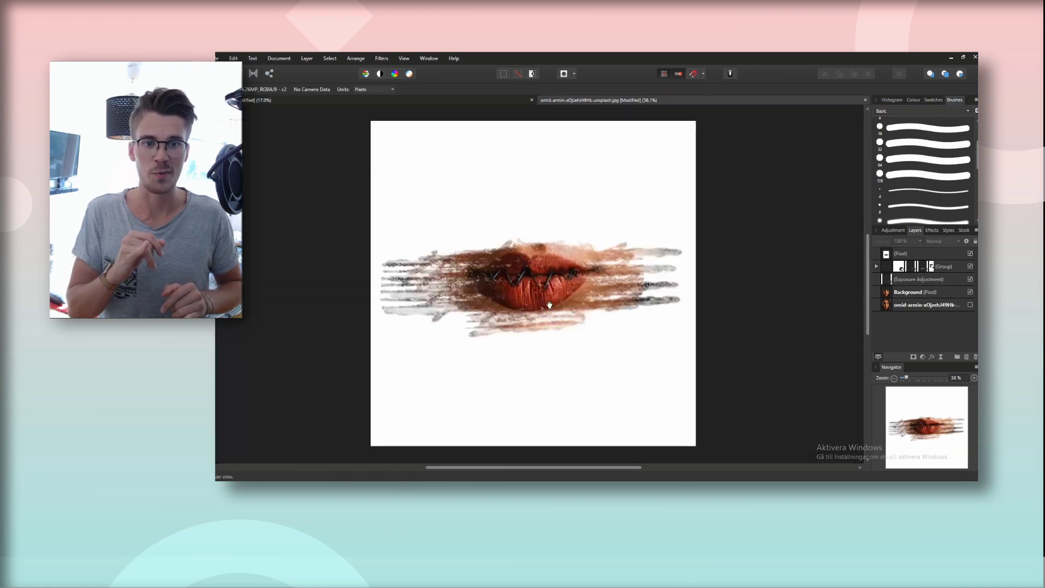
scroll(549, 305, "down", 2)
key("v")
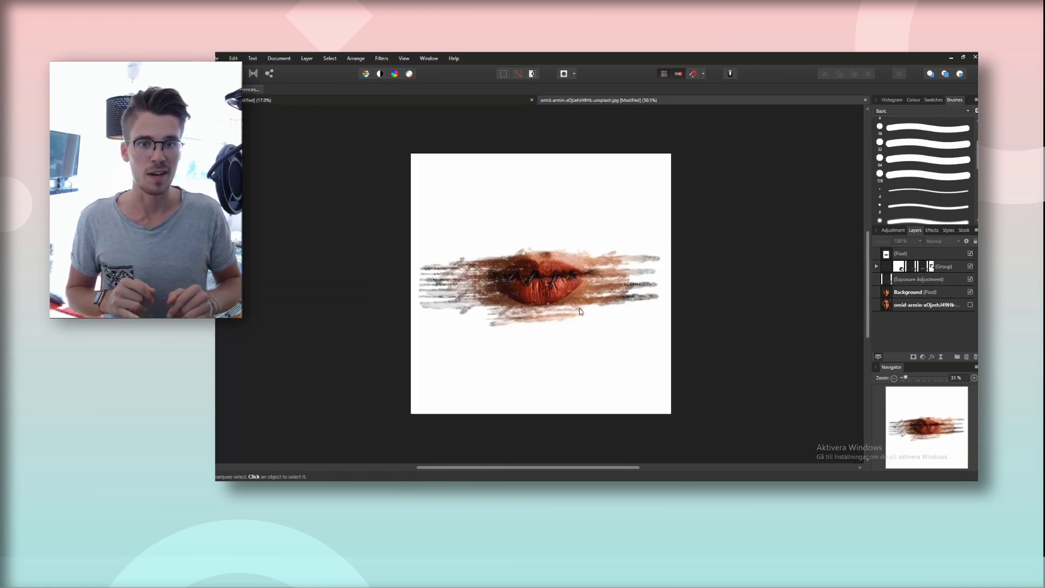
Hide and reshow the white pixel layer to compare the artwork with and without it
left_click(908, 253)
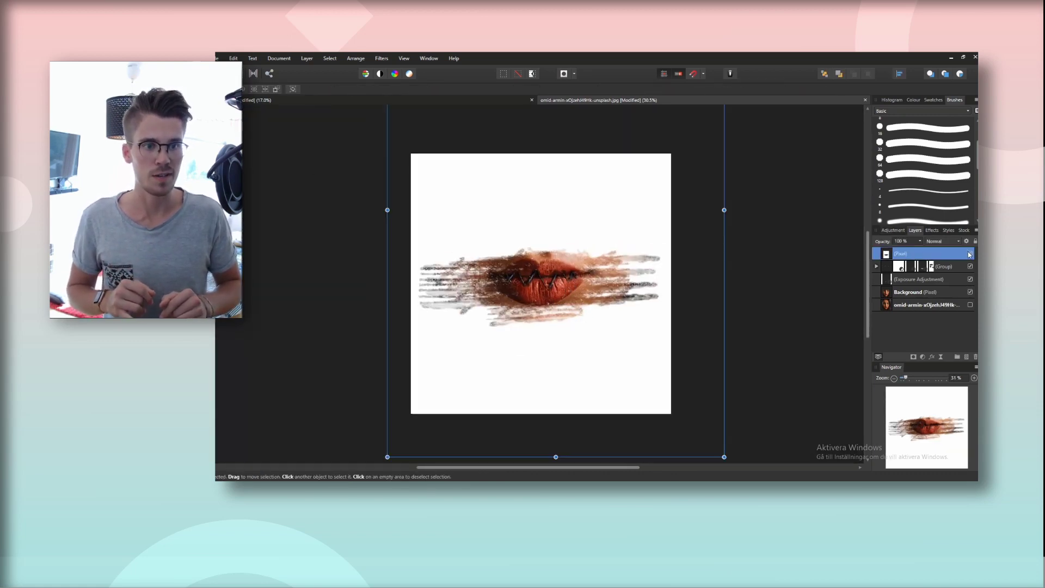
left_click(970, 253)
left_click(969, 254)
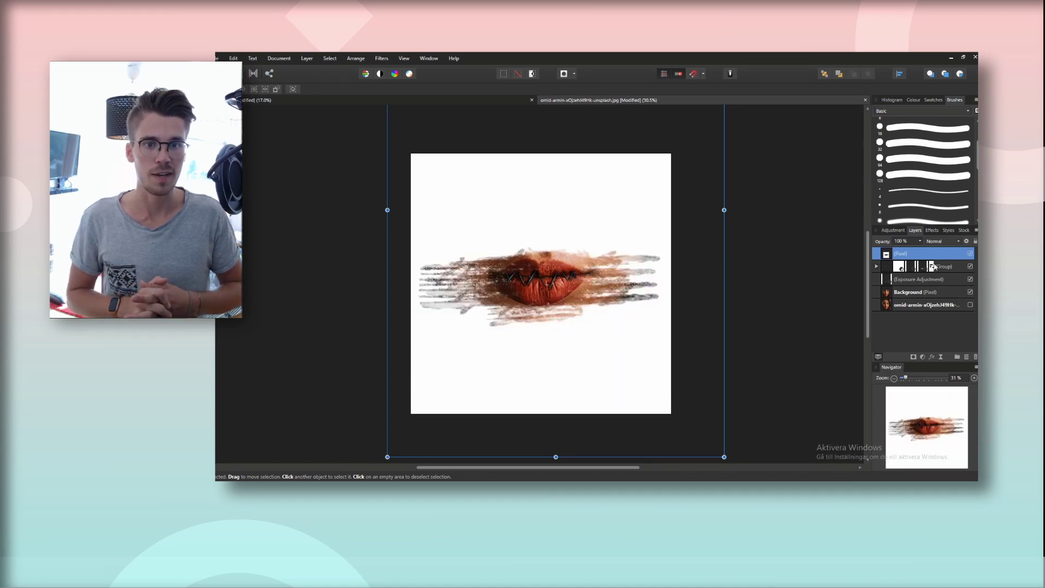
left_click(924, 297)
left_click(925, 268, "shift")
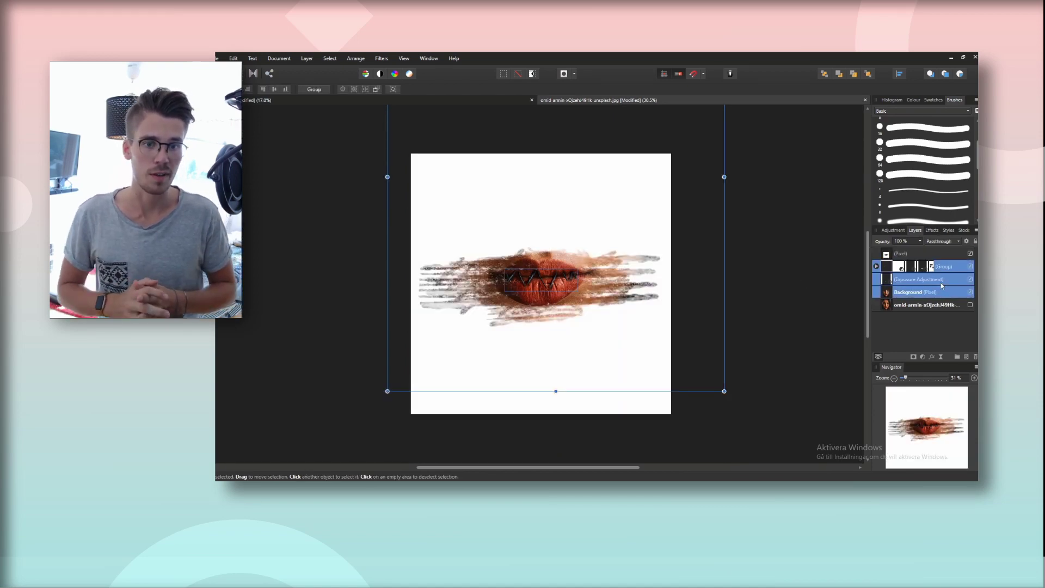
left_click(940, 305, "shift")
left_click_drag(723, 390, 760, 416)
key("ctrl+z")
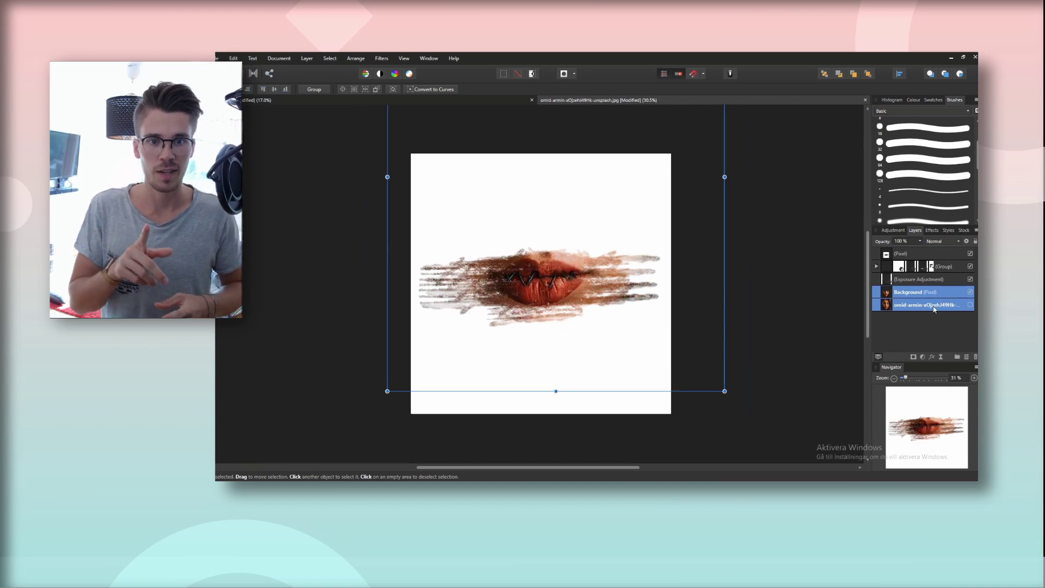
Select the stitch group, Exposure adjustment, Background and original photo layers, and slightly enlarge and reposition them beneath the white layer
left_click(933, 305)
left_click(929, 267, "shift")
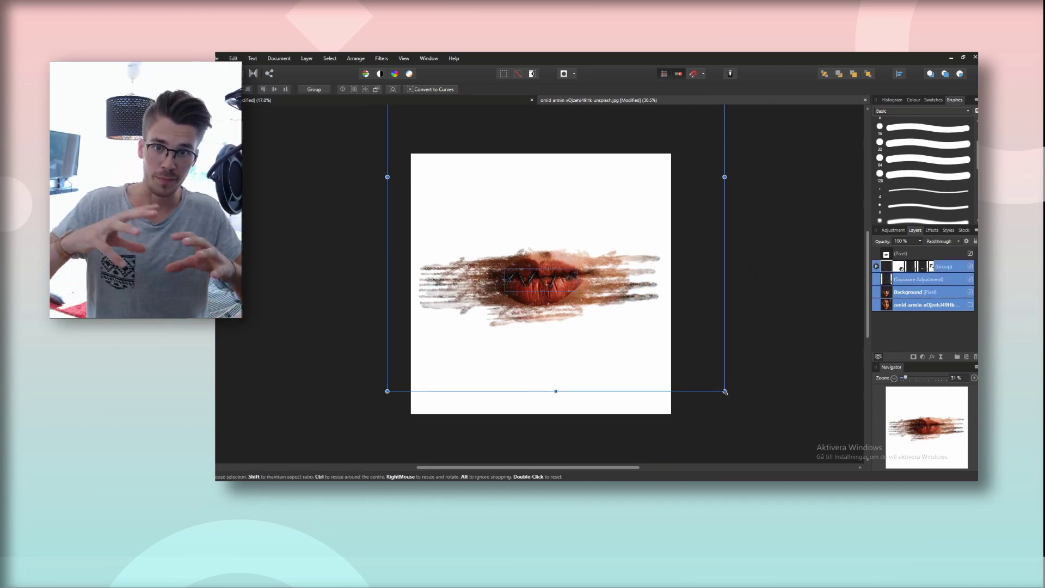
left_click_drag(724, 391, 749, 407)
left_click_drag(652, 367, 655, 369)
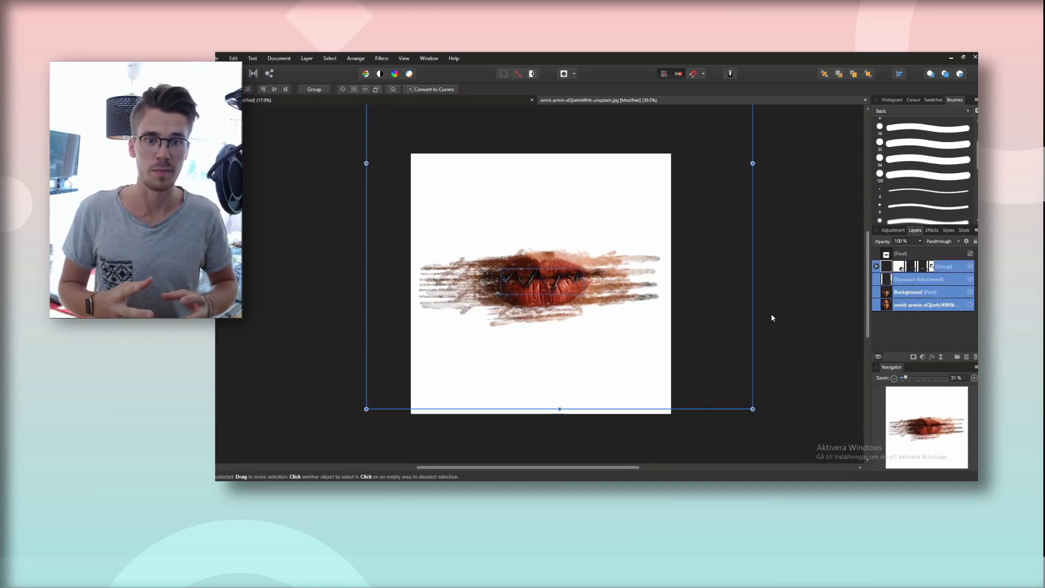
left_click(770, 312)
scroll(559, 301, "down", 1)
scroll(559, 301, "up", 2)
Change the white pixel layer's blend mode to Hue so colour shows only through the erased streaks
left_click(904, 253)
left_click(893, 230)
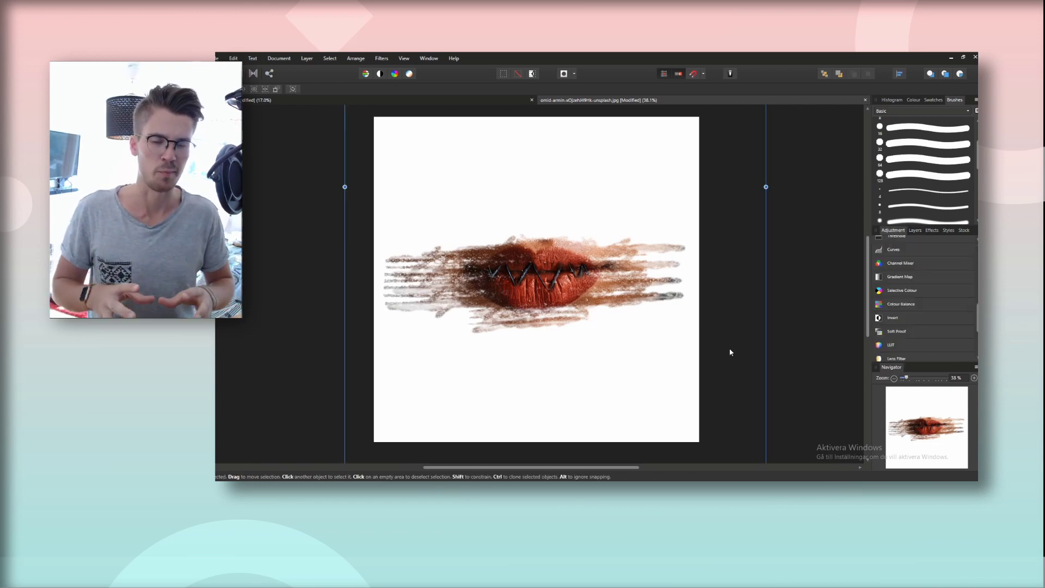
scroll(896, 300, "up", 2)
scroll(898, 297, "up", 3)
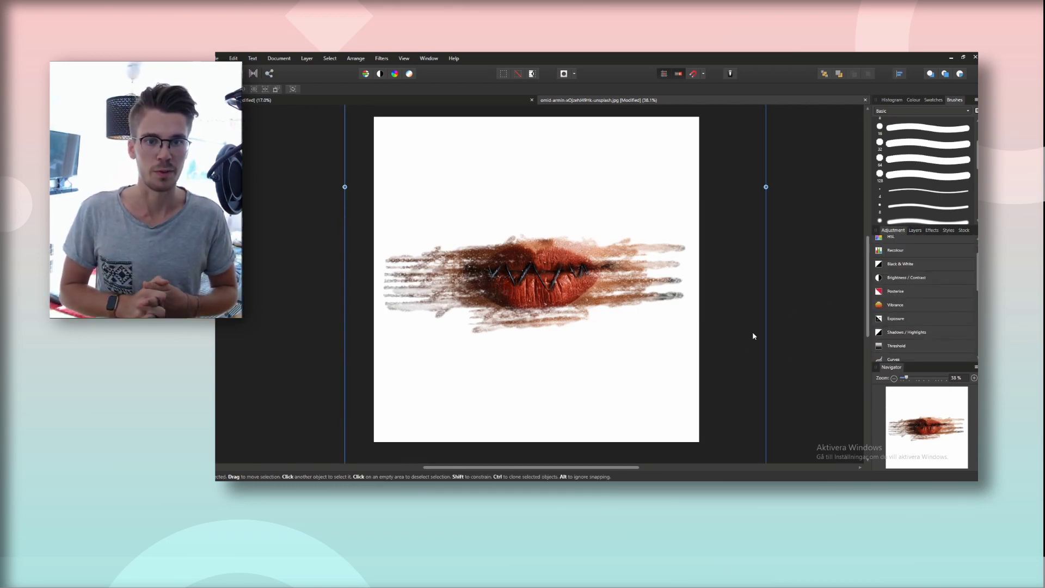
left_click(914, 230)
left_click(941, 241)
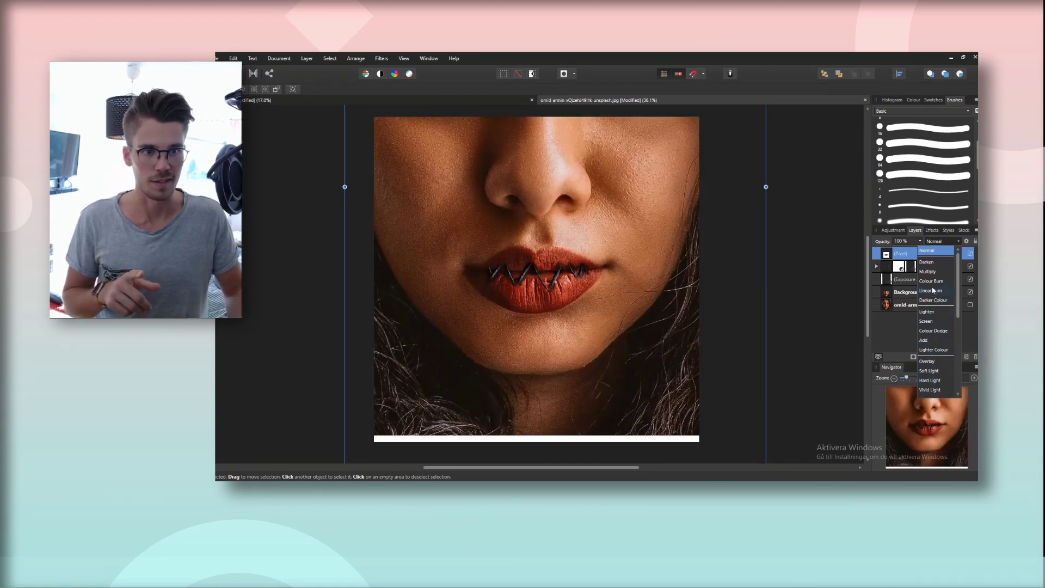
scroll(937, 281, "down", 4)
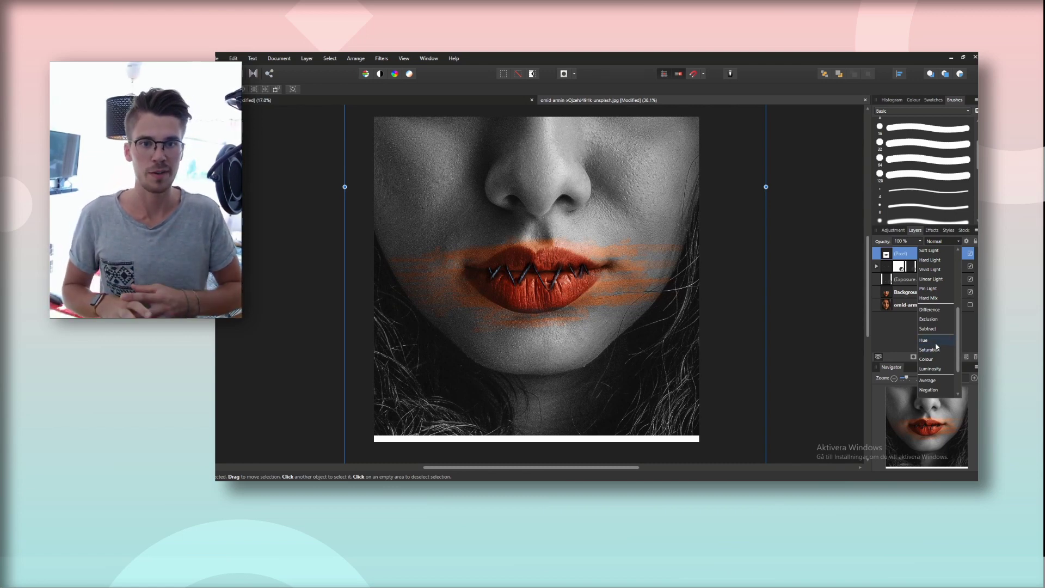
left_click(935, 341)
left_click(254, 224)
scroll(517, 314, "down", 1)
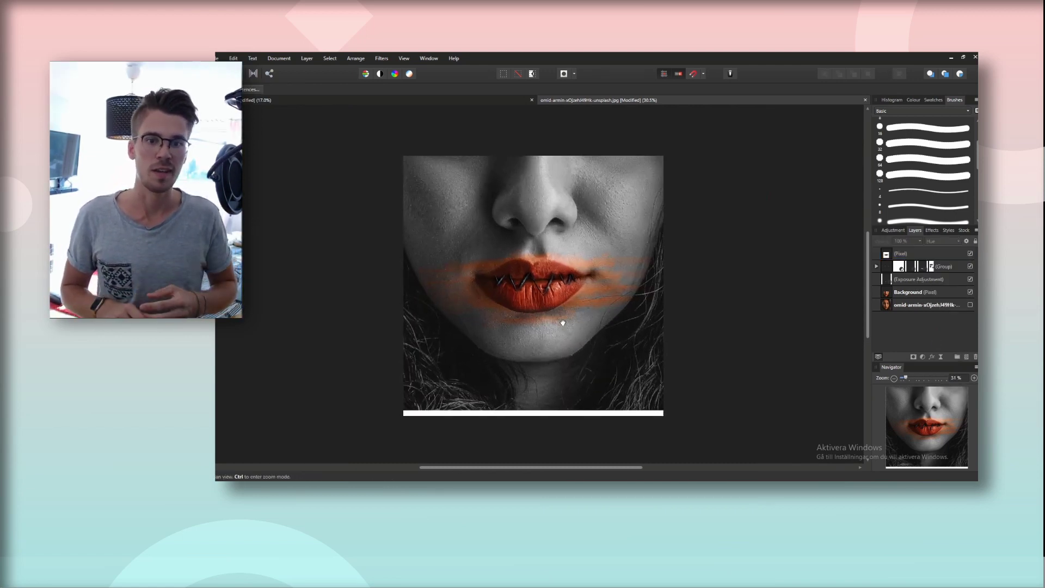
Select every layer and move them all down until the photo covers the white strip at the canvas's lower edge
left_click_drag(562, 322, 588, 294)
left_click(659, 355)
left_click(927, 293)
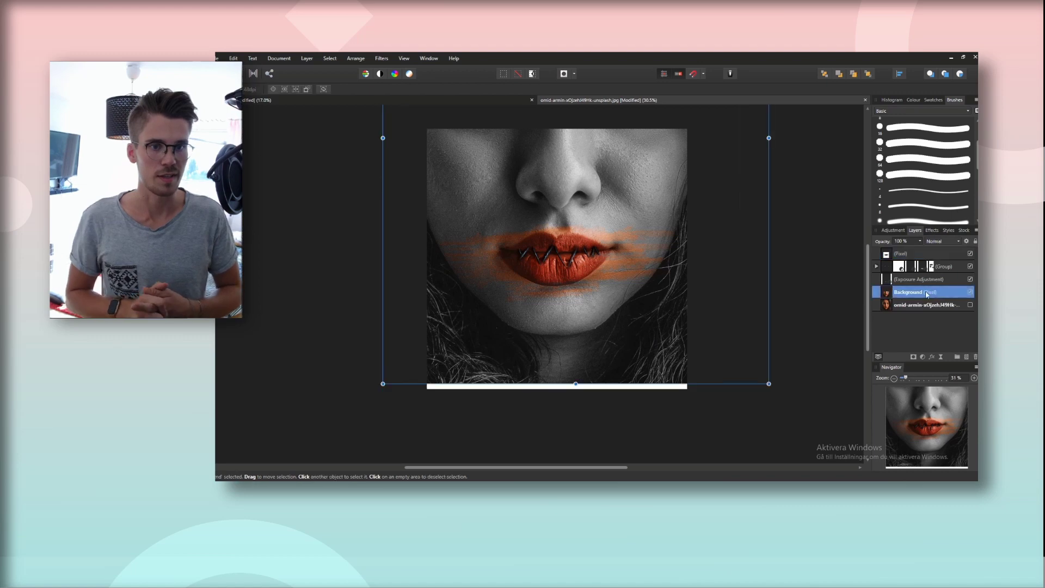
left_click(934, 306, "shift")
left_click(939, 267, "shift")
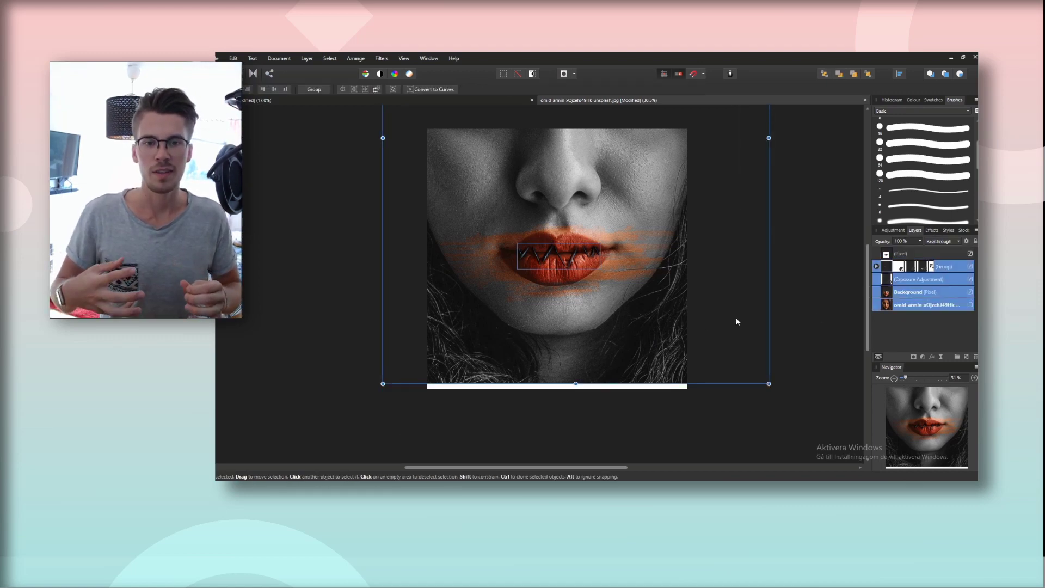
left_click(936, 254, "shift")
left_click_drag(658, 291, 657, 297)
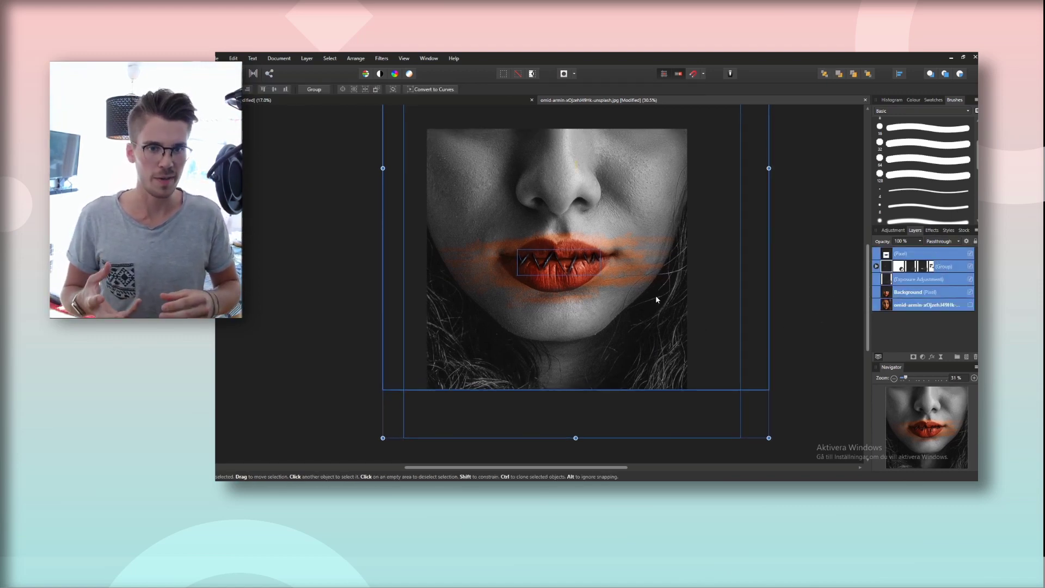
left_click(824, 271)
scroll(607, 287, "down", 1)
scroll(561, 281, "up", 2)
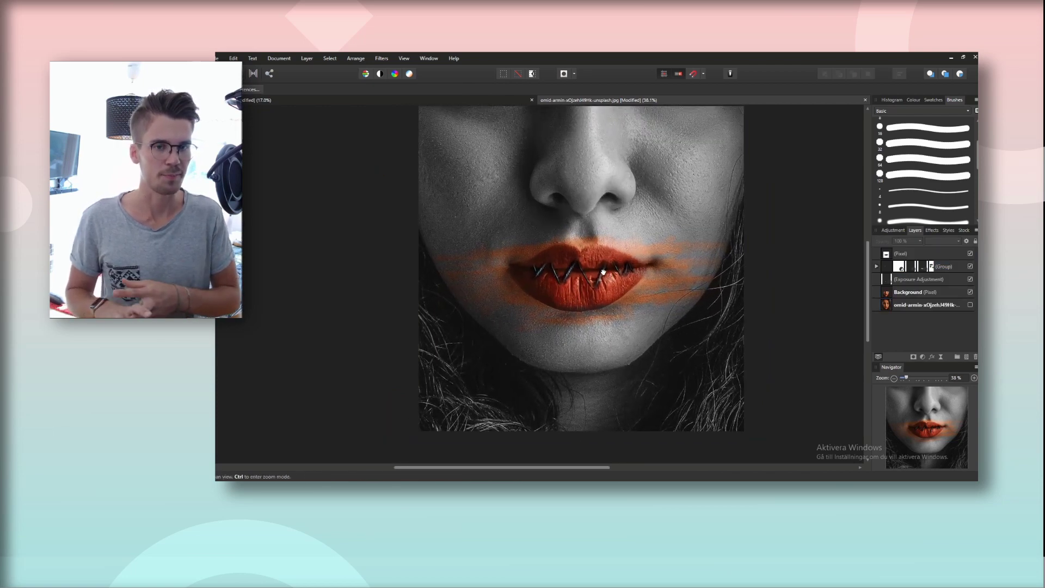
scroll(618, 280, "down", 1)
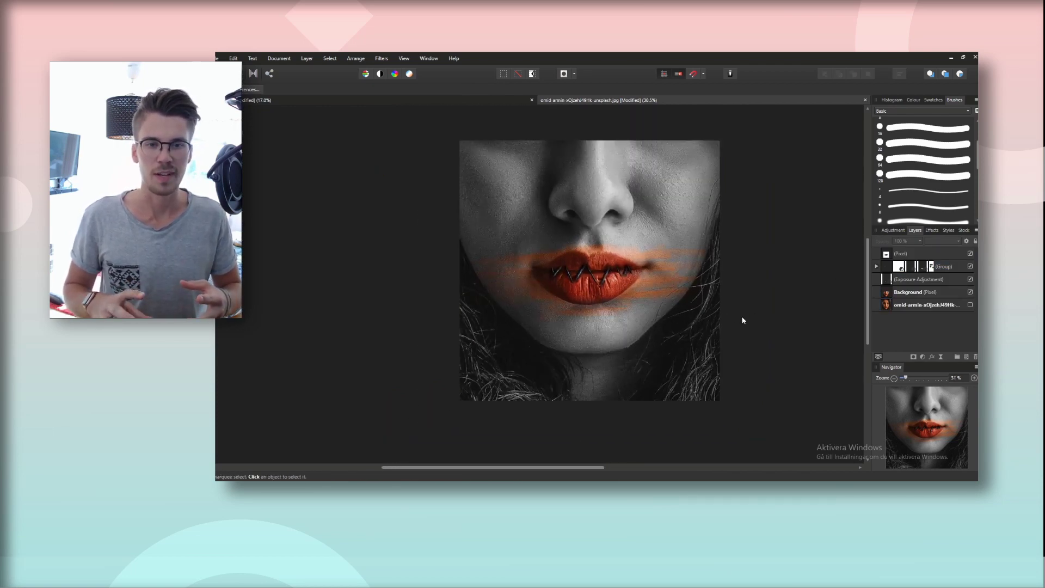
Add a Split Toning adjustment with highlights hue 21.2° at 20% saturation and a cyan-blue shadows hue at 15% saturation
left_click(894, 231)
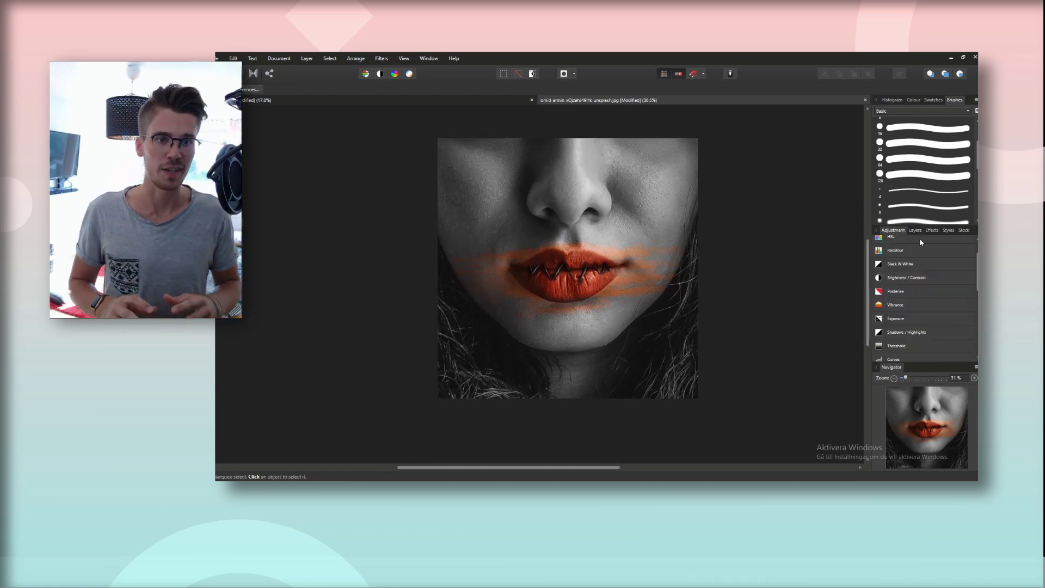
left_click(914, 230)
left_click(917, 259)
left_click(892, 230)
left_click(828, 325)
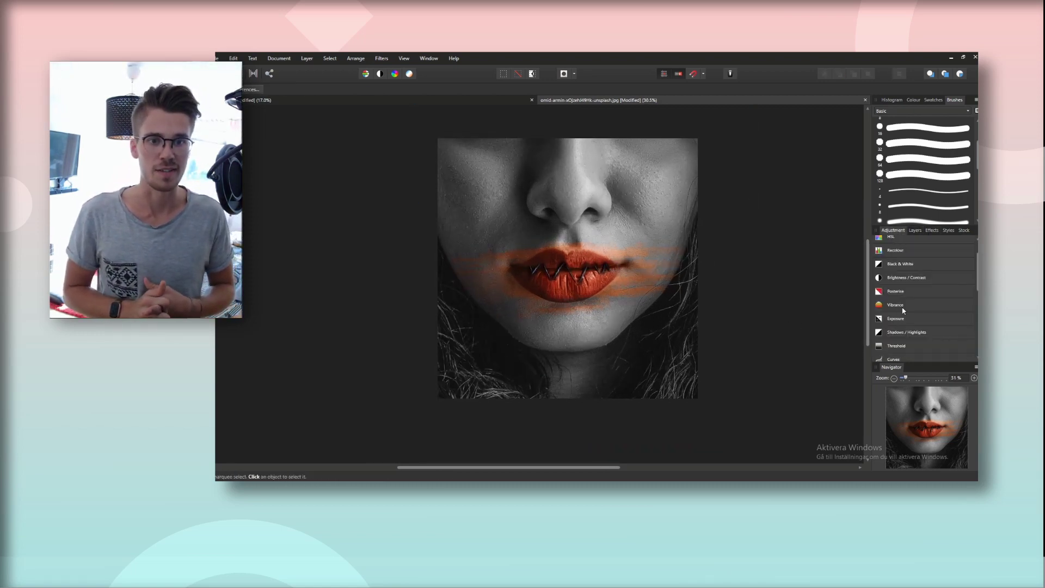
scroll(902, 310, "down", 5)
left_click(908, 341)
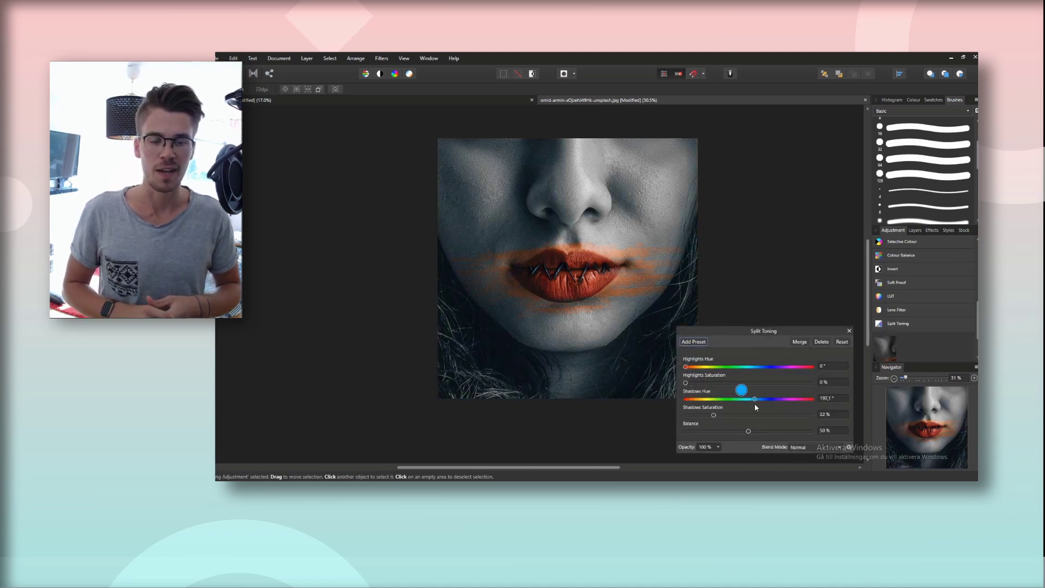
left_click_drag(713, 414, 703, 415)
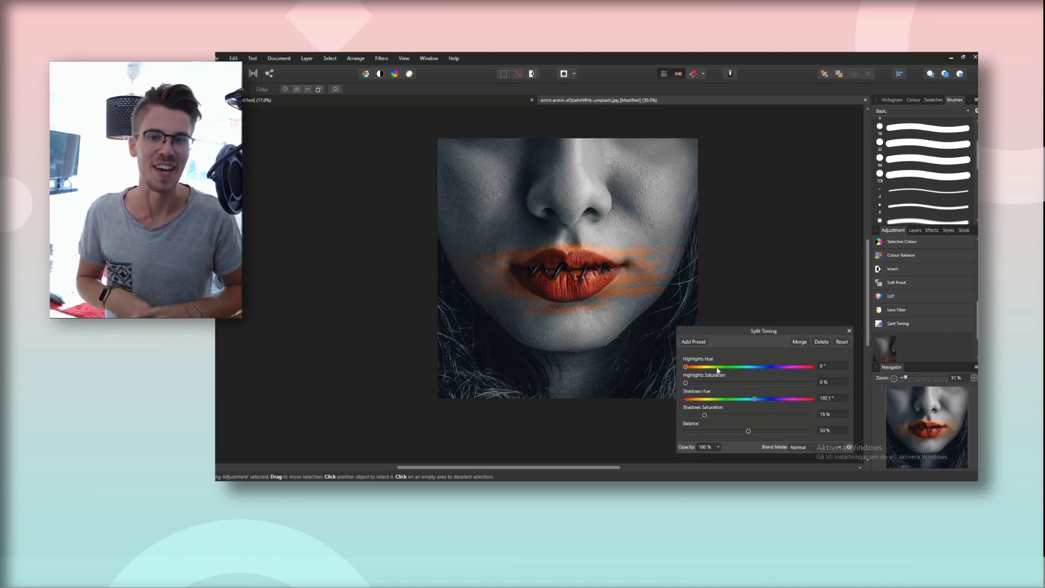
mouse_move(708, 369)
left_mouse_down()
mouse_move(745, 372)
mouse_move(695, 376)
left_mouse_up()
left_click(916, 231)
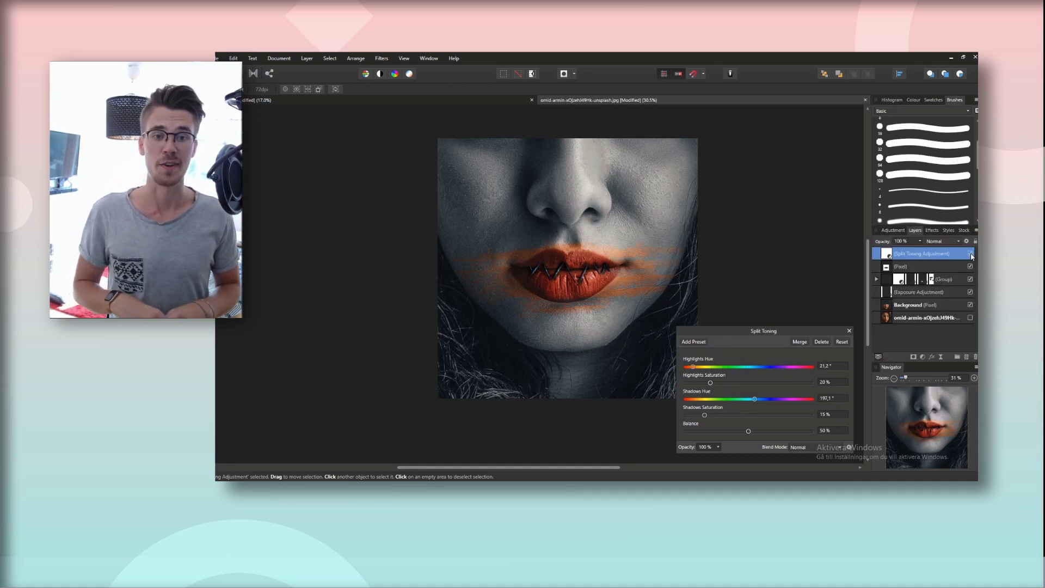
left_click(848, 330)
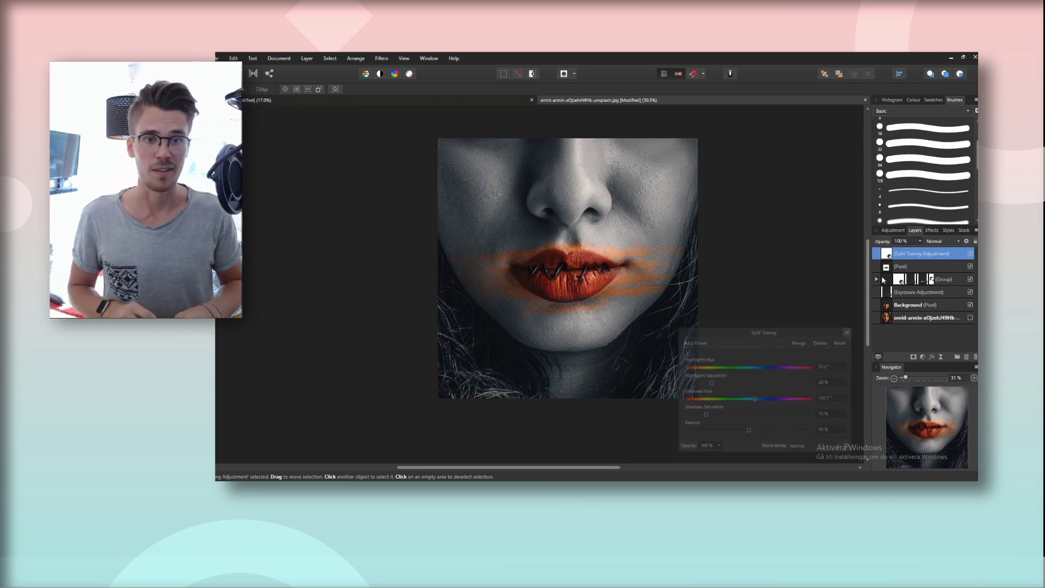
Add a Curves adjustment that lifts the blacks for a faded look, keeps the midtones near neutral and slightly raises the highlights
left_click(893, 230)
left_click(910, 298)
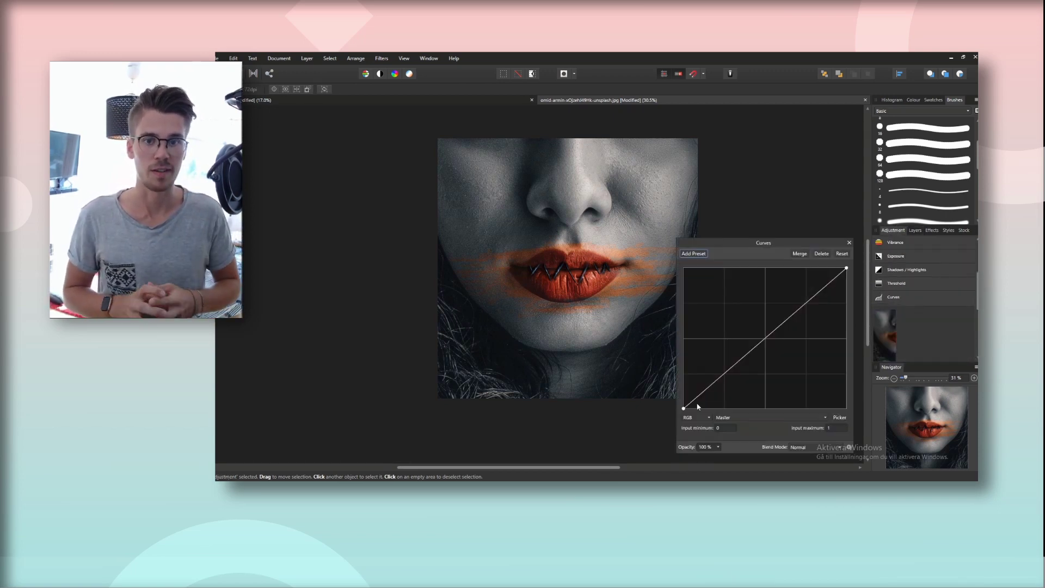
left_click_drag(684, 406, 711, 385)
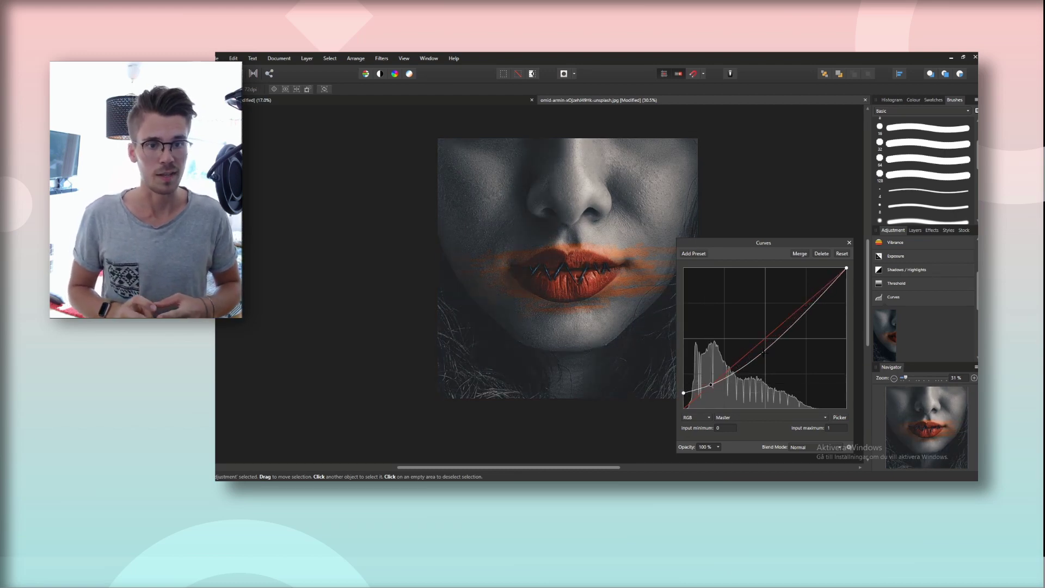
left_click_drag(767, 350, 762, 341)
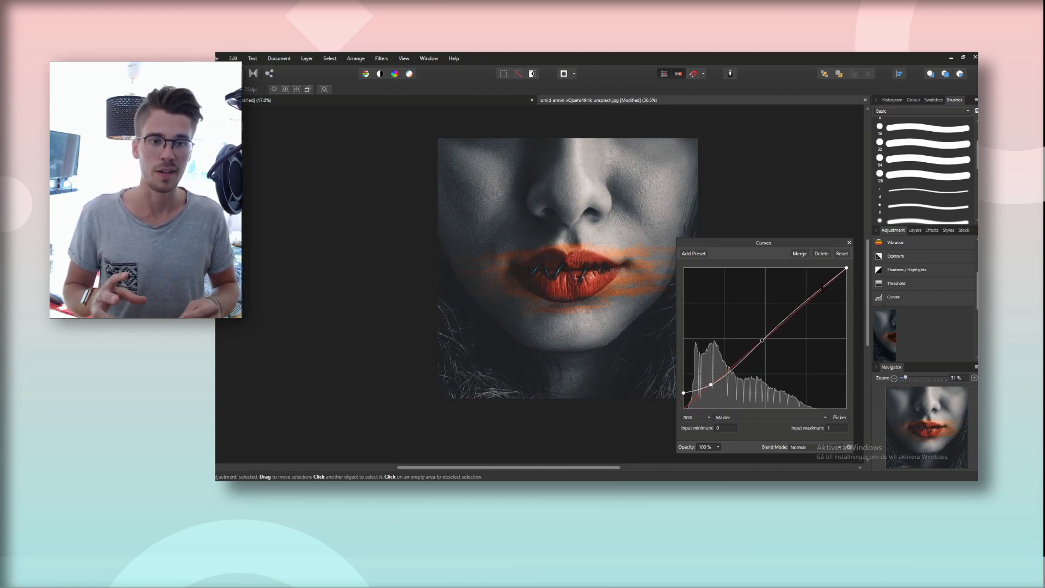
left_click_drag(820, 290, 822, 288)
mouse_move(711, 384)
left_mouse_down()
mouse_move(682, 391)
mouse_move(707, 389)
left_mouse_up()
left_click(915, 230)
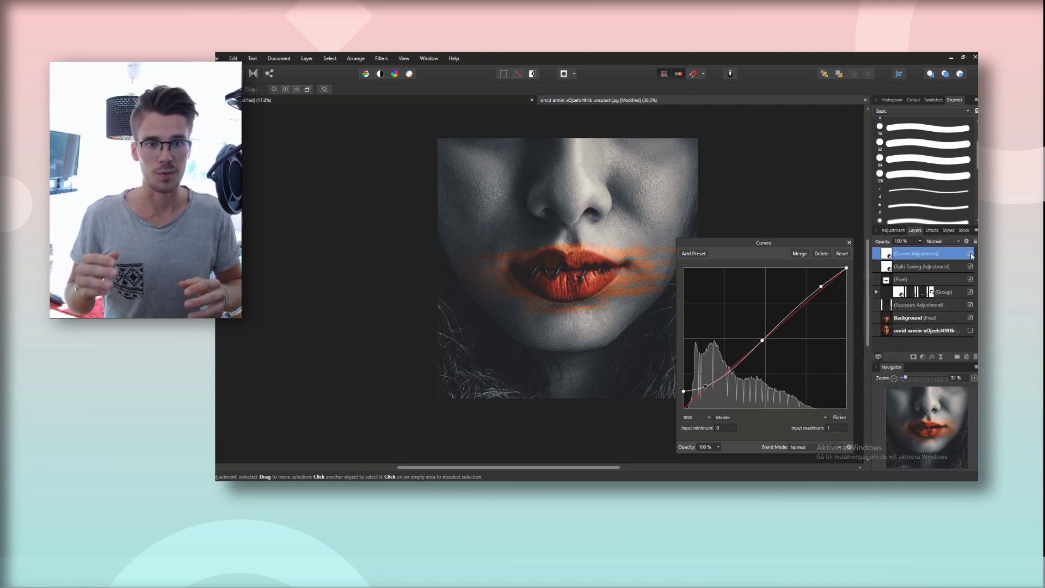
left_click(970, 254)
left_click(970, 254)
left_click(849, 242)
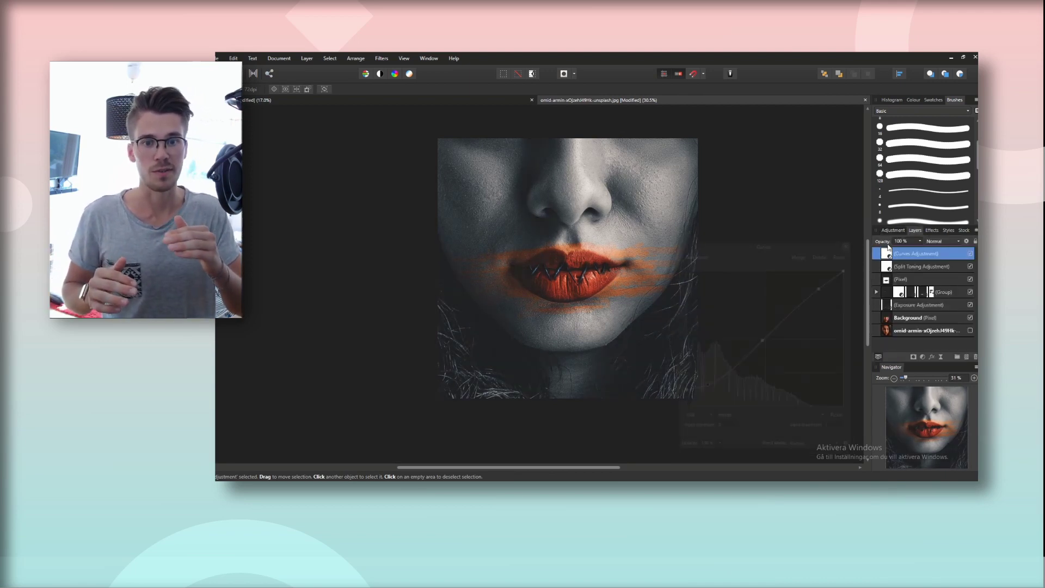
Add a Colour Balance adjustment and set Yellow/Blue to 5% for the shadows
left_click(891, 231)
left_click(904, 353)
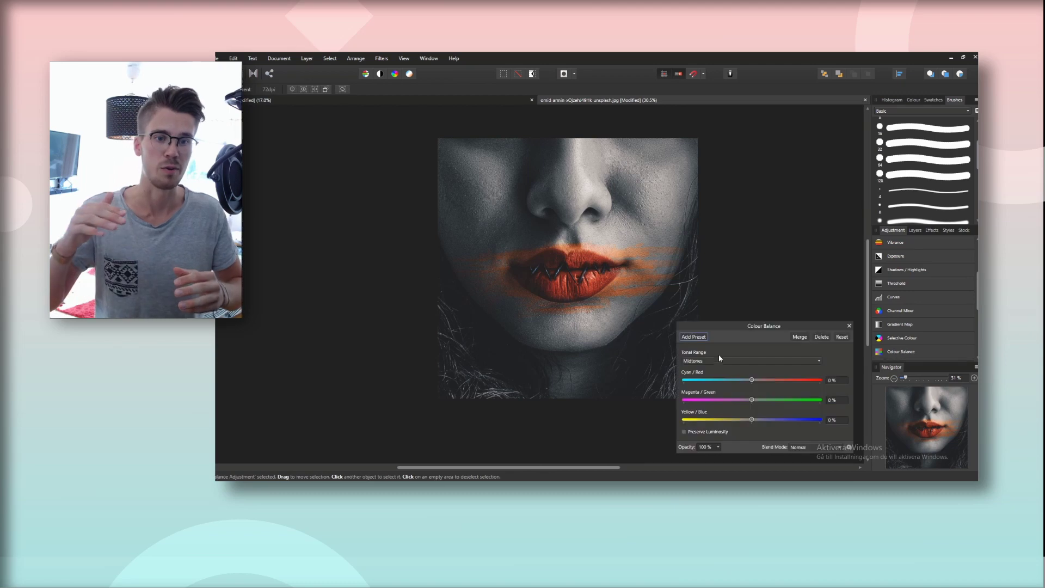
left_click_drag(751, 419, 751, 384)
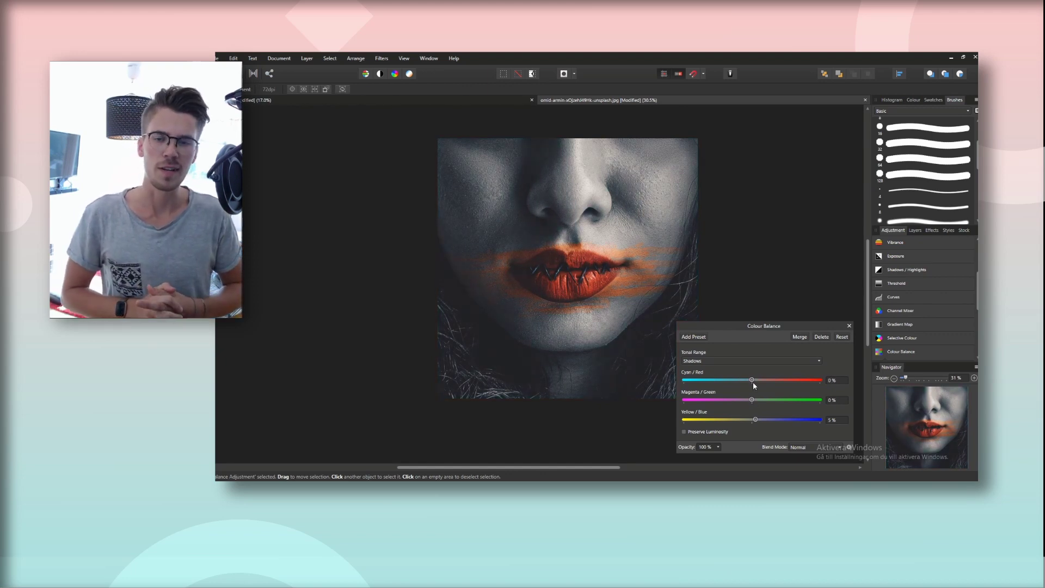
Set the midtones to -23% Cyan/Red and 2% Magenta/Green, and the highlights to -16% Yellow/Blue
left_click(745, 361)
left_click(745, 371)
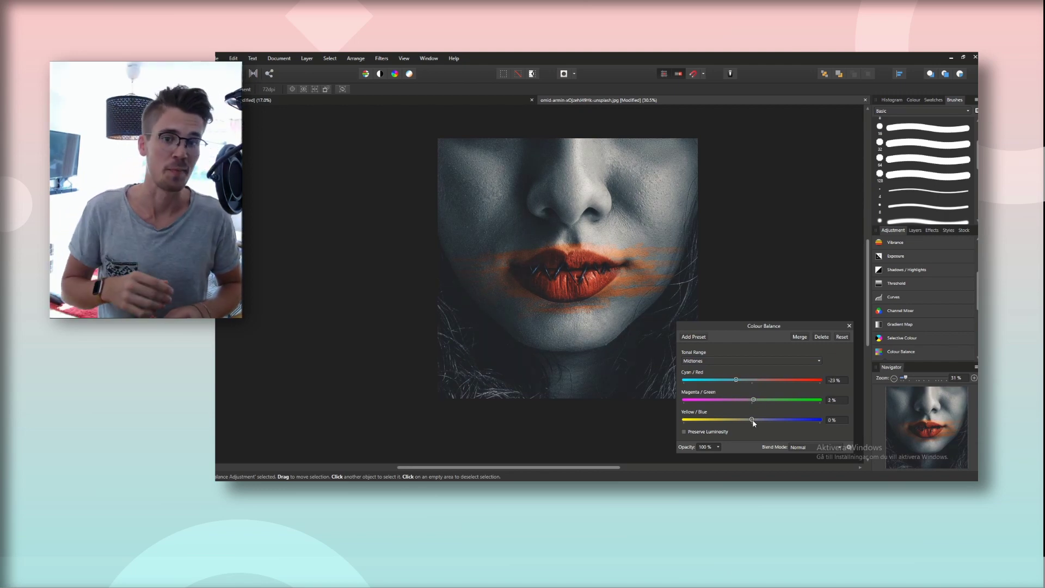
left_click(729, 360)
left_click(720, 382)
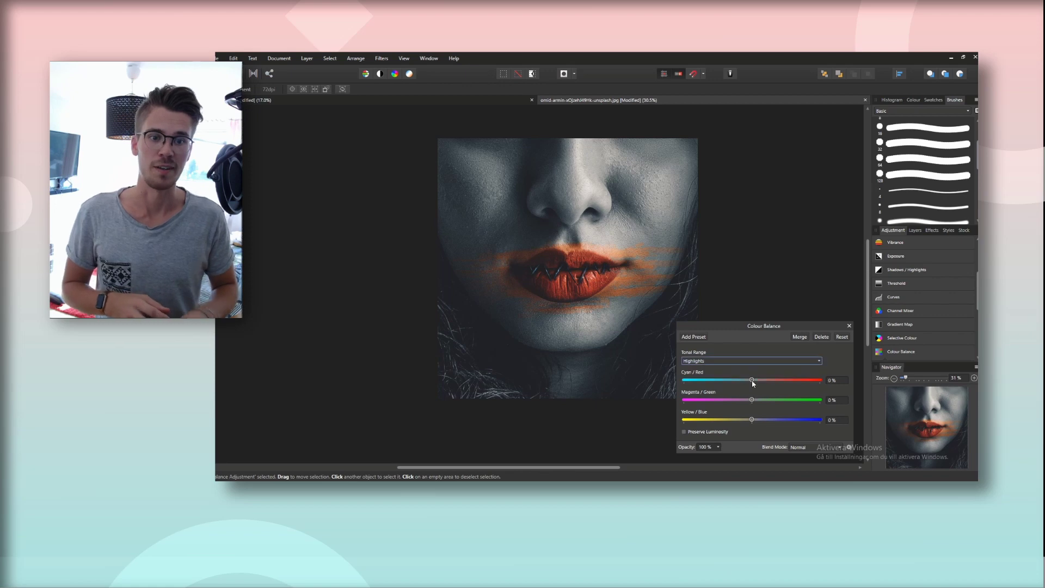
left_click_drag(752, 380, 752, 403)
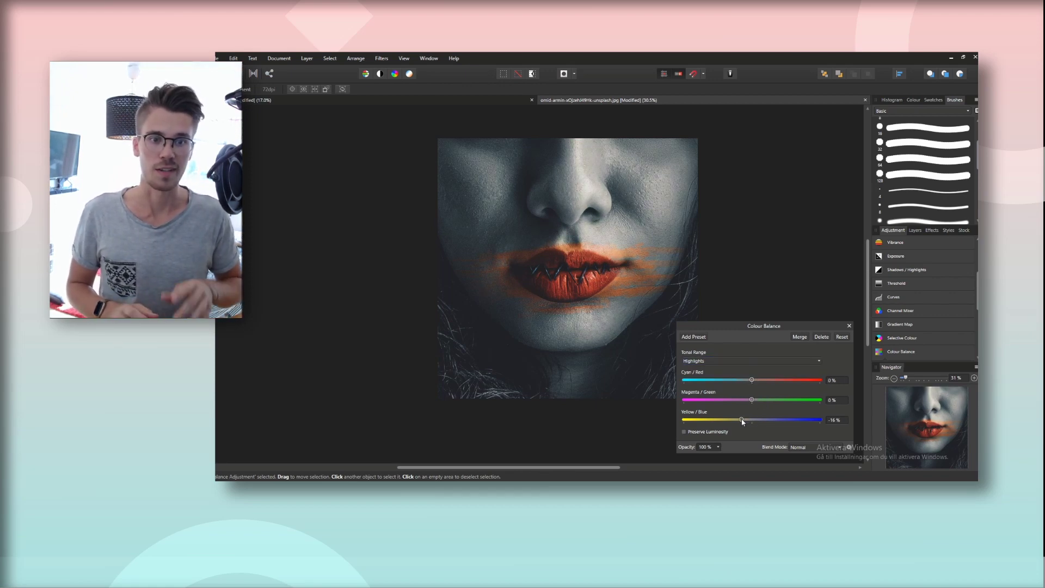
Try small hue shifts on the whole image with an HSL adjustment
left_click(849, 326)
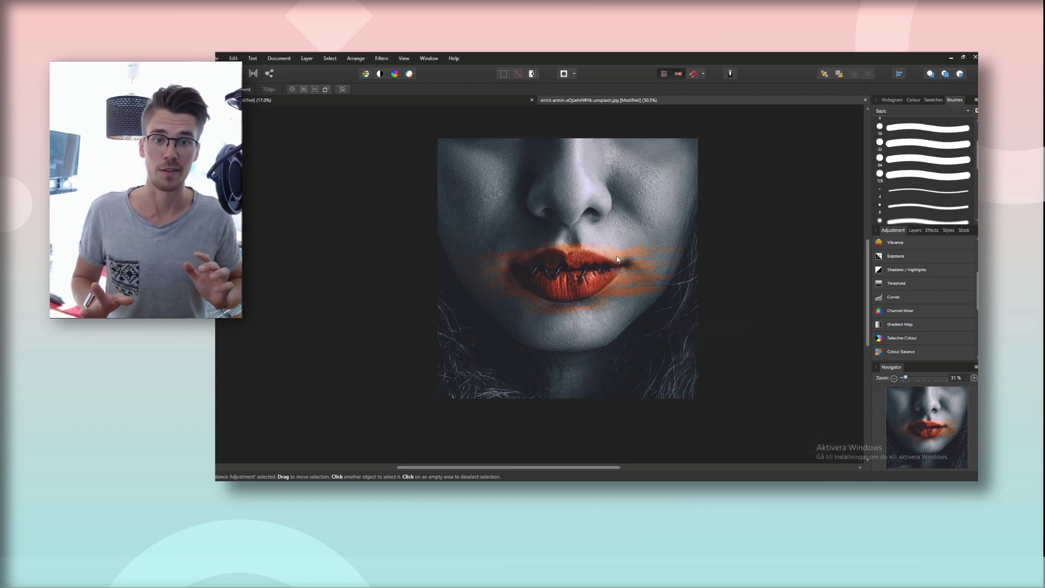
scroll(912, 323, "up", 4)
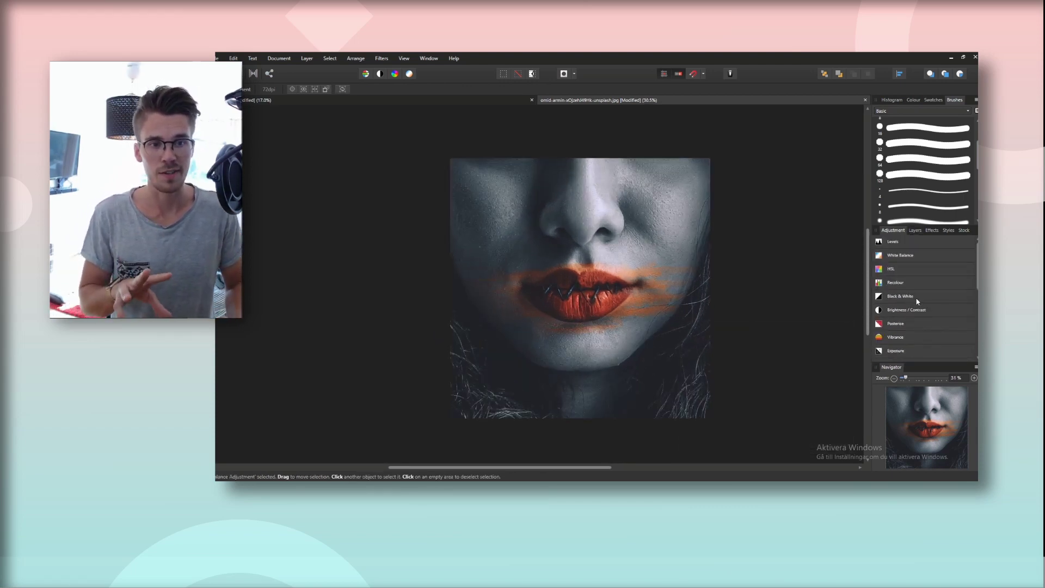
left_click(908, 270)
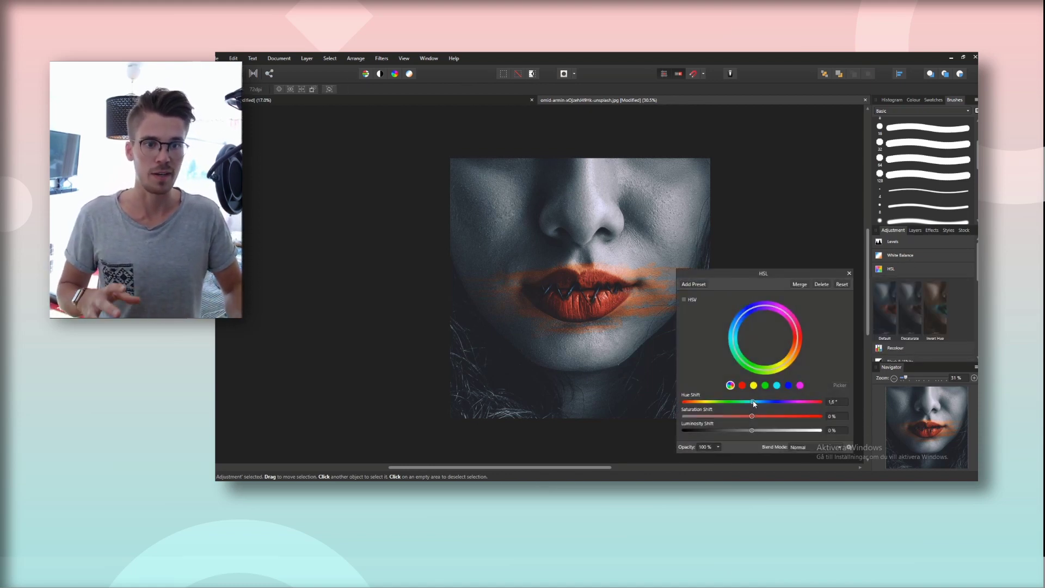
left_click_drag(754, 403, 756, 403)
mouse_move(747, 402)
left_mouse_down()
mouse_move(766, 403)
mouse_move(748, 403)
left_mouse_up()
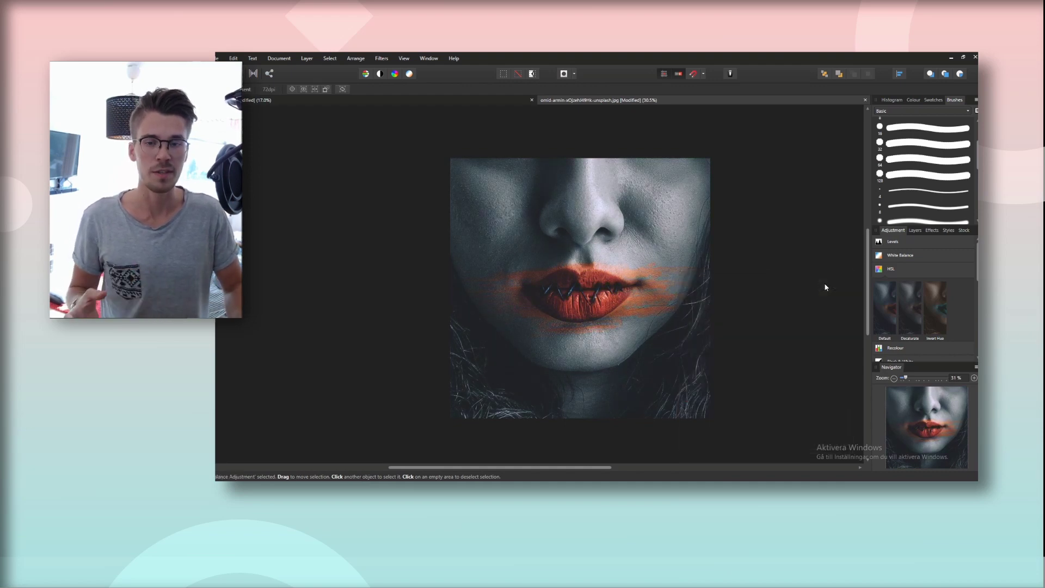
left_click(907, 229)
left_click_drag(527, 268, 520, 252)
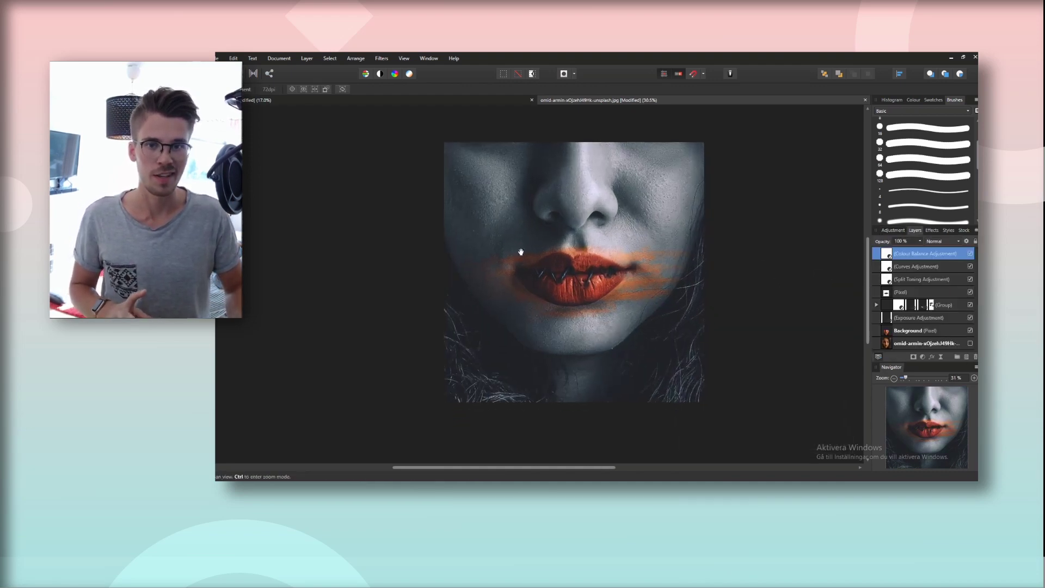
left_click(774, 276)
left_click(827, 270)
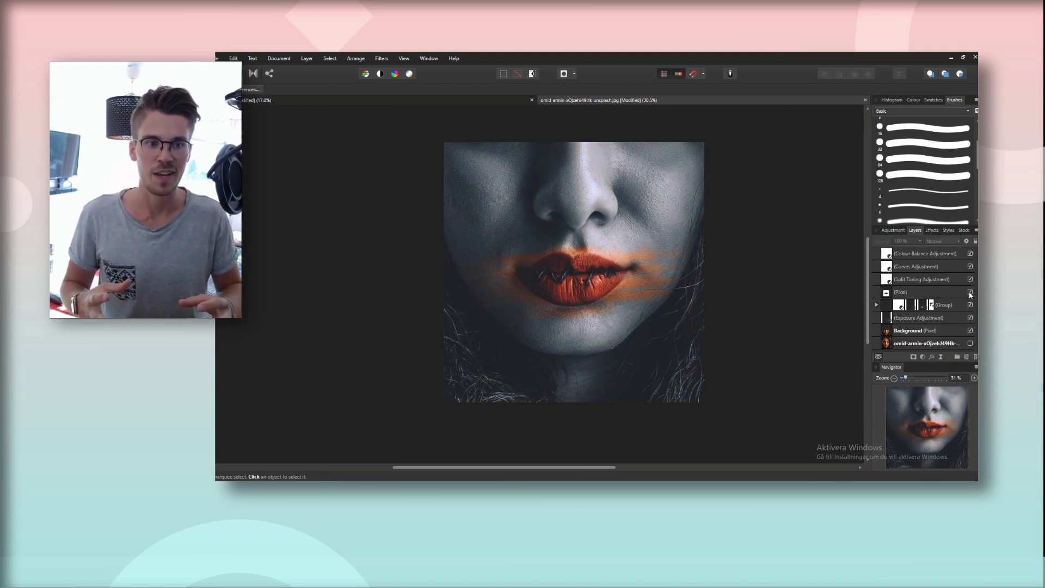
left_click(760, 312)
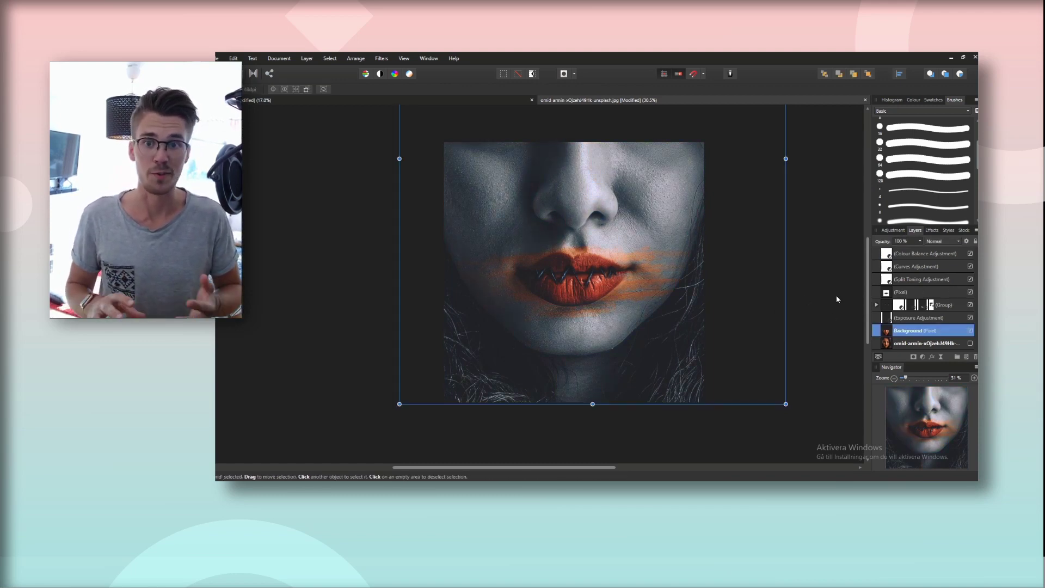
left_click(836, 295)
left_click_drag(744, 306, 740, 299)
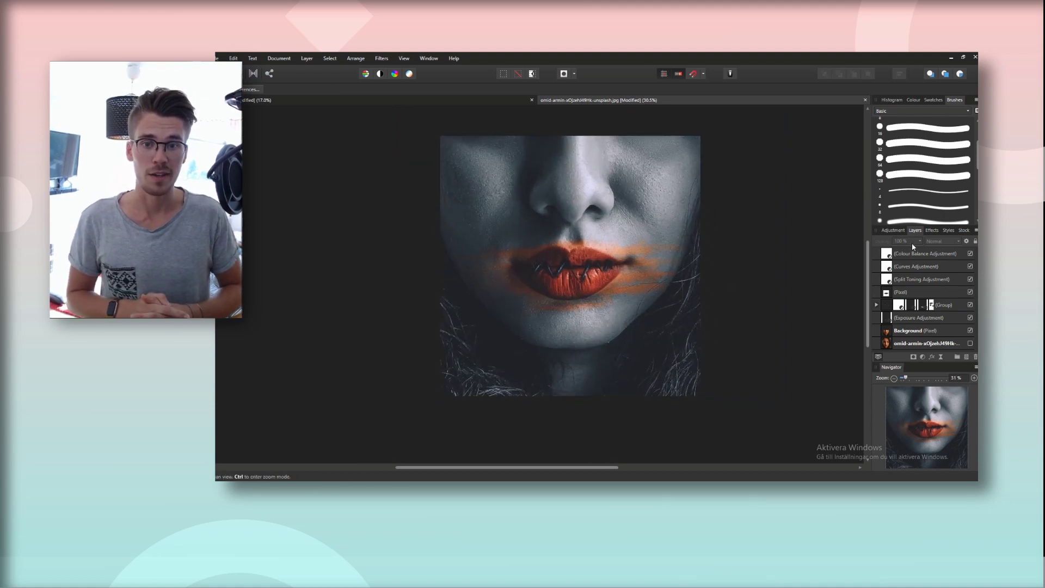
Add a new pixel layer and place it directly above the layer group
left_click(899, 232)
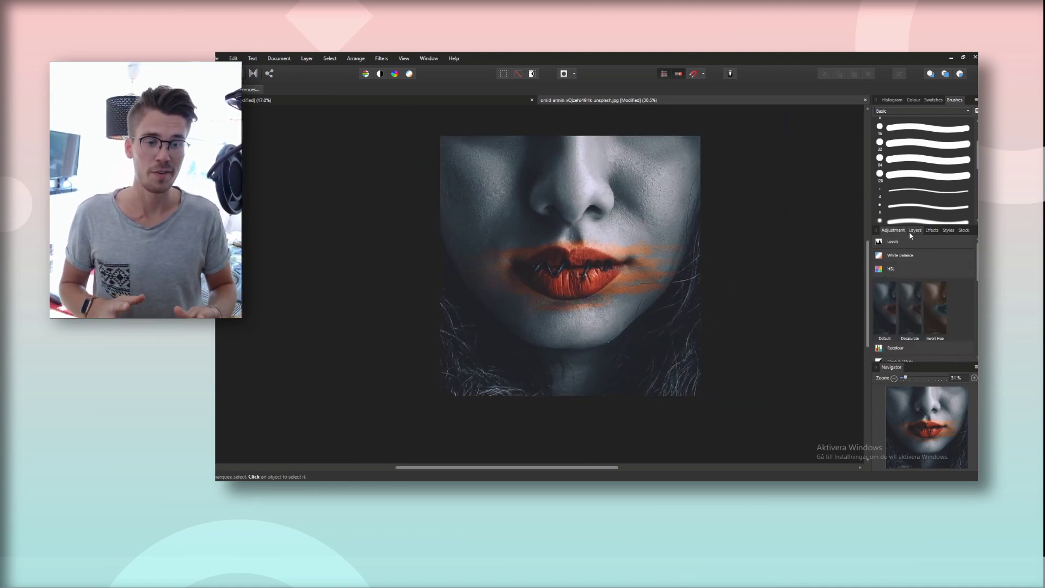
left_click(910, 230)
left_click(965, 356)
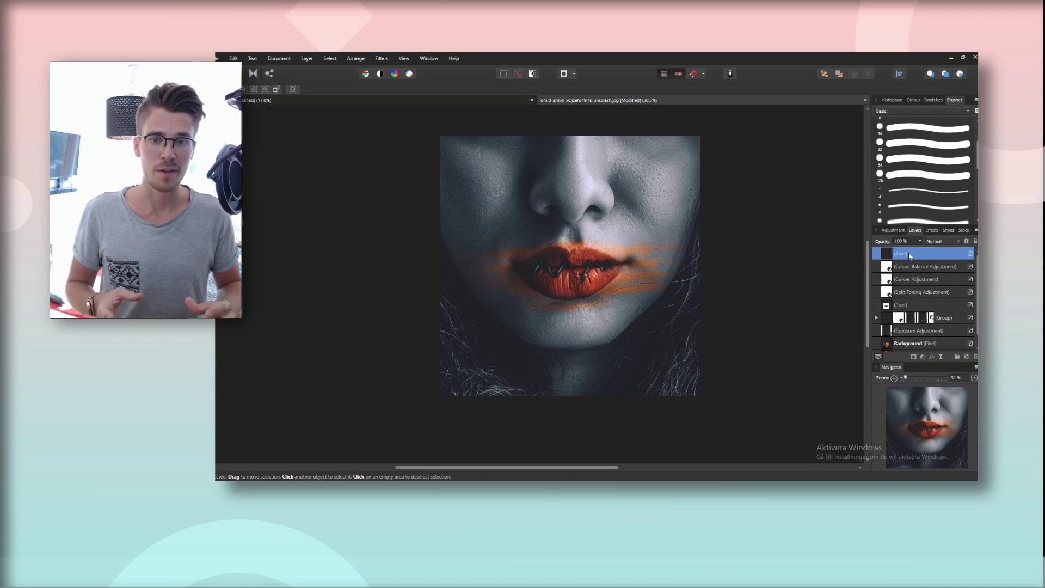
left_click_drag(907, 254, 877, 314)
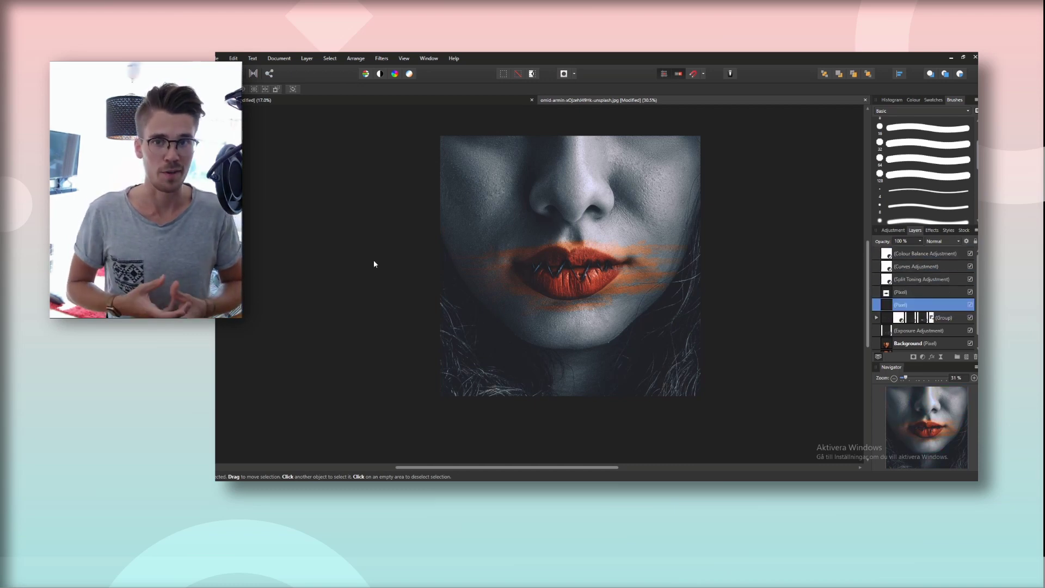
Fill the new layer with a vertical linear gradient spanning the image height and set its blend mode to Overlay
key("g")
left_click_drag(572, 385, 573, 140)
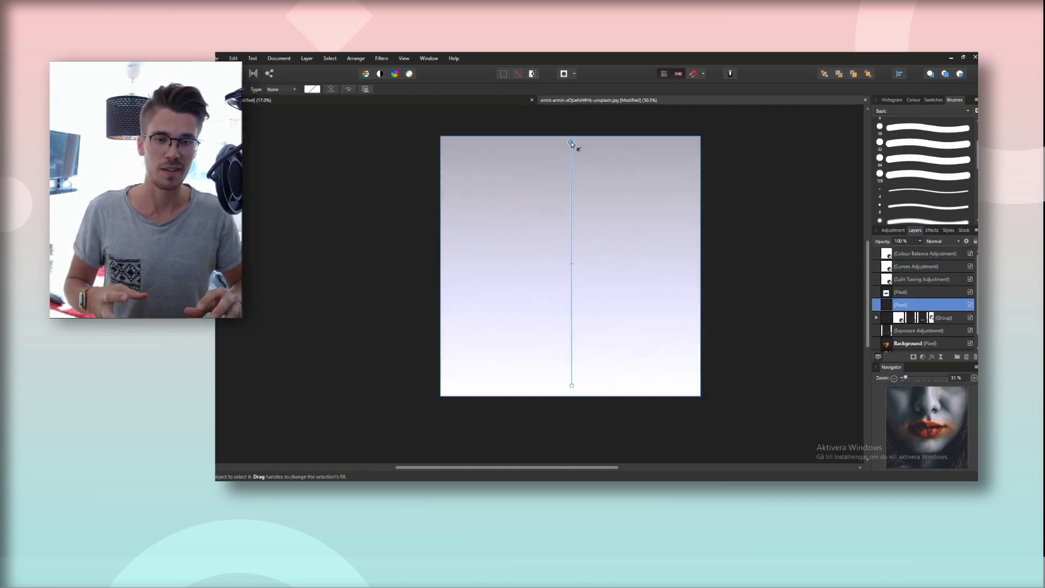
left_click(941, 241)
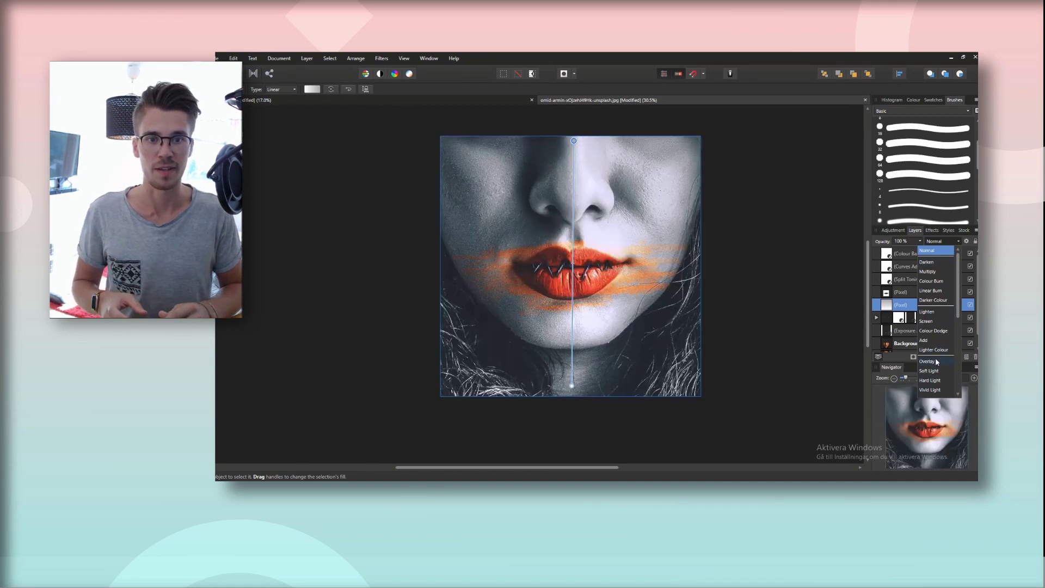
left_click(927, 361)
Recolour the gradient's start stop dark grey and its end stop light grey, and set the mid point to 41%
left_click(311, 89)
left_click(282, 163)
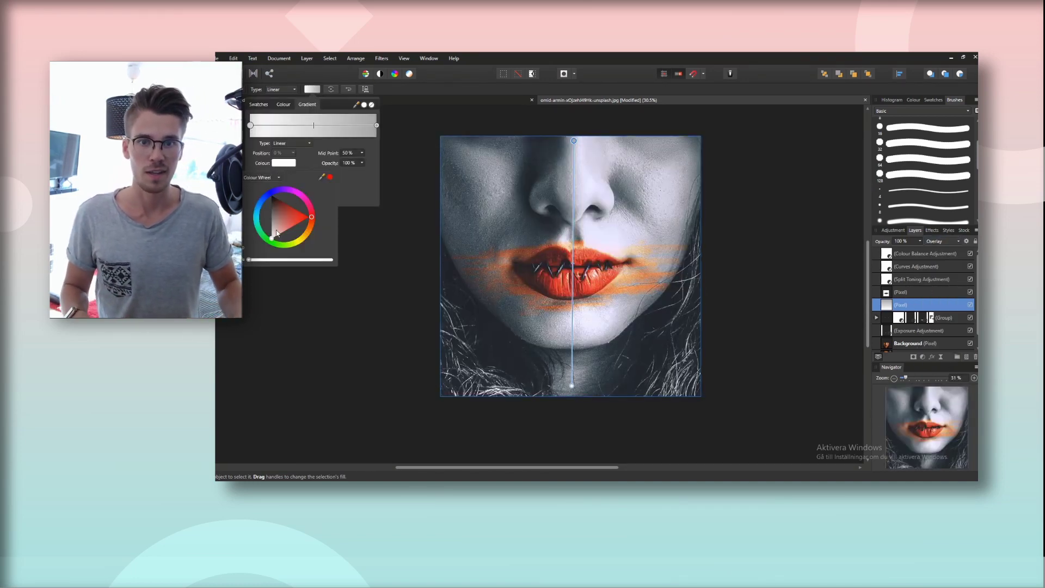
mouse_move(276, 222)
left_mouse_down()
mouse_move(268, 203)
mouse_move(270, 231)
left_mouse_up()
left_click(359, 185)
left_click(376, 125)
left_click(283, 163)
left_click(342, 195)
left_click_drag(314, 126, 302, 126)
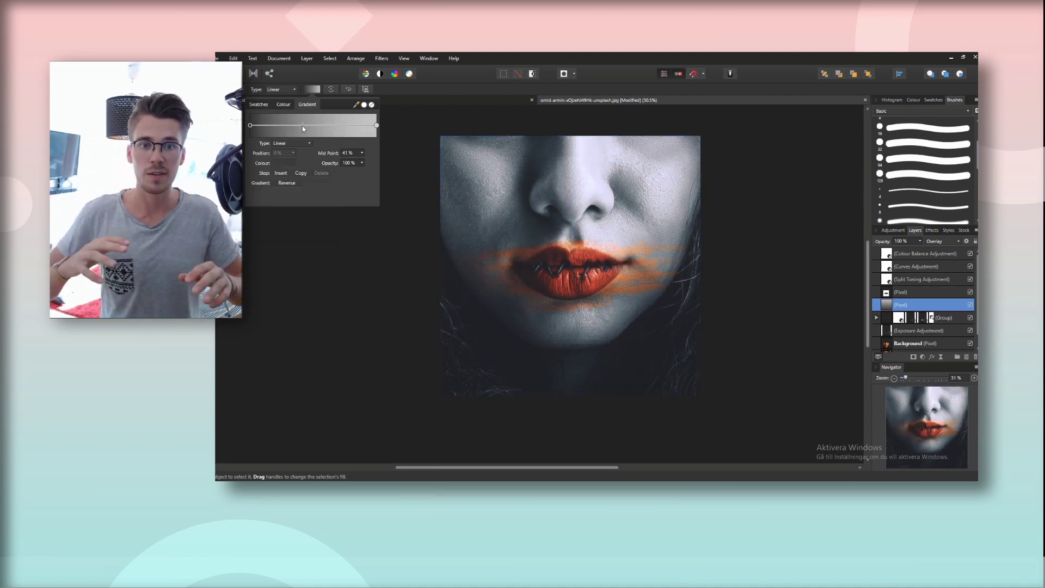
Darken the gradient's end stop slightly to soften the brightening at the top of the face
left_click(292, 165)
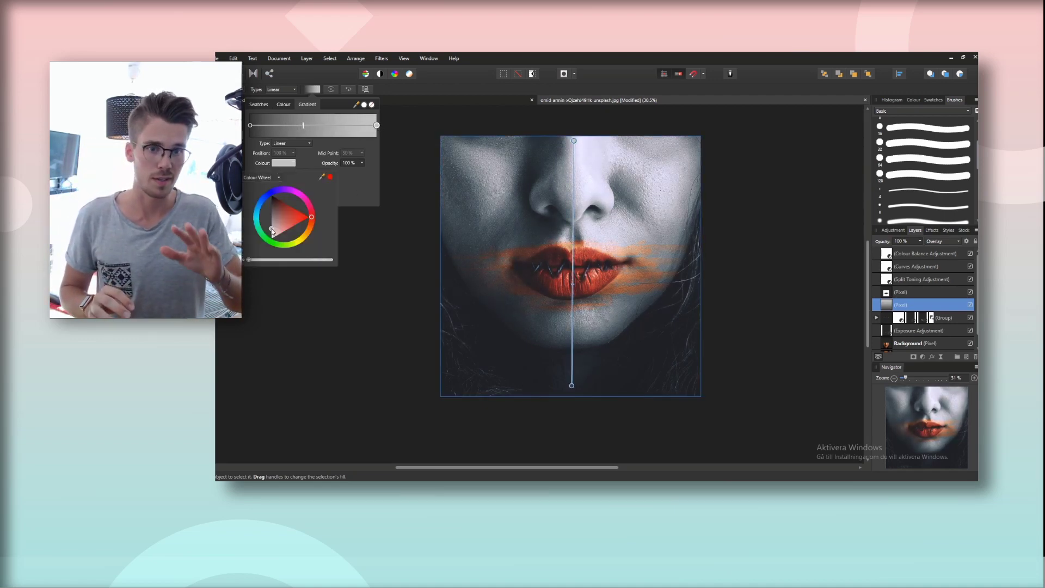
left_click_drag(271, 229, 269, 225)
left_click(357, 184)
left_click(317, 93)
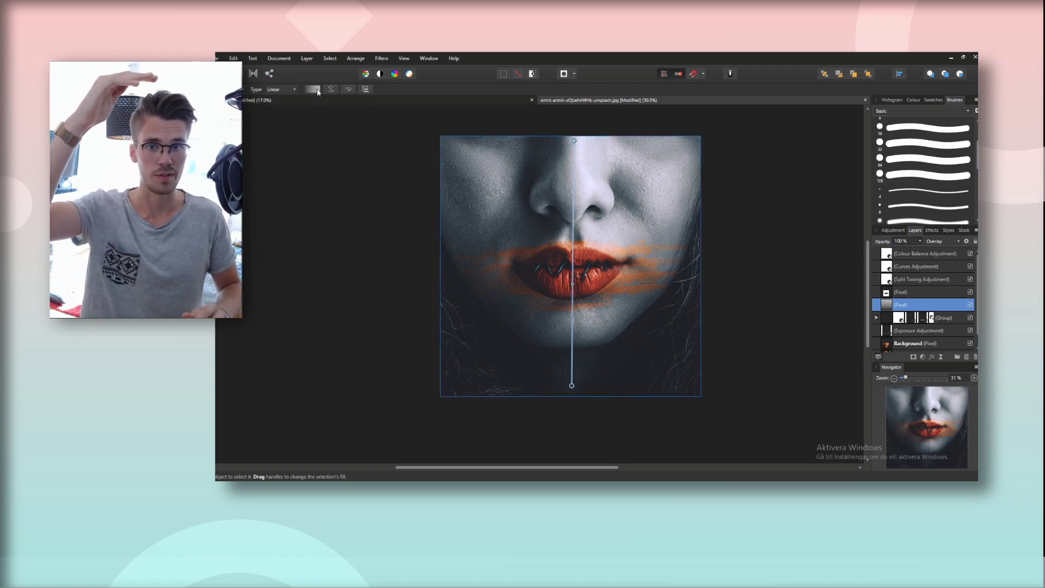
Show the histogram for all channels and examine the image's tonal distribution with no layer selected
key("v")
left_click(891, 101)
left_click(657, 279)
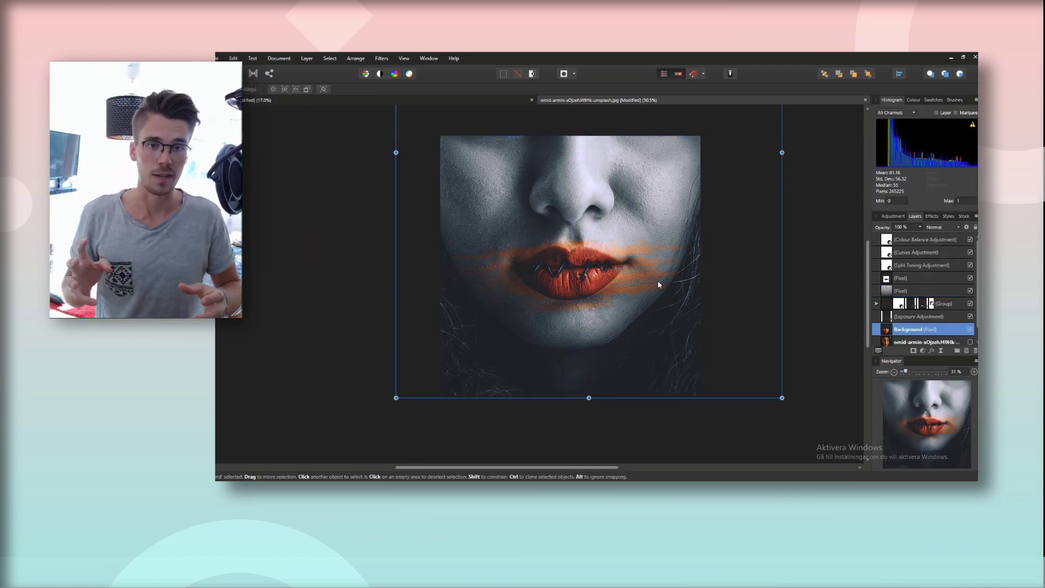
key("ctrl+d")
scroll(630, 257, "down", 3)
scroll(612, 274, "up", 3)
key("space")
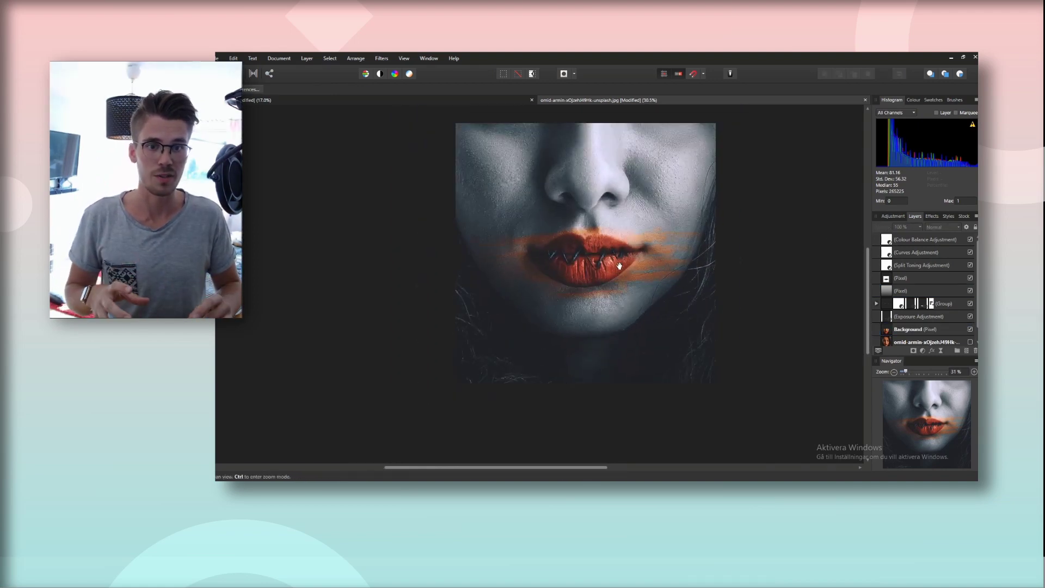
left_click_drag(619, 266, 623, 275)
Compare the portrait with and without the Overlay gradient layer, leaving the layer visible
left_click(970, 291)
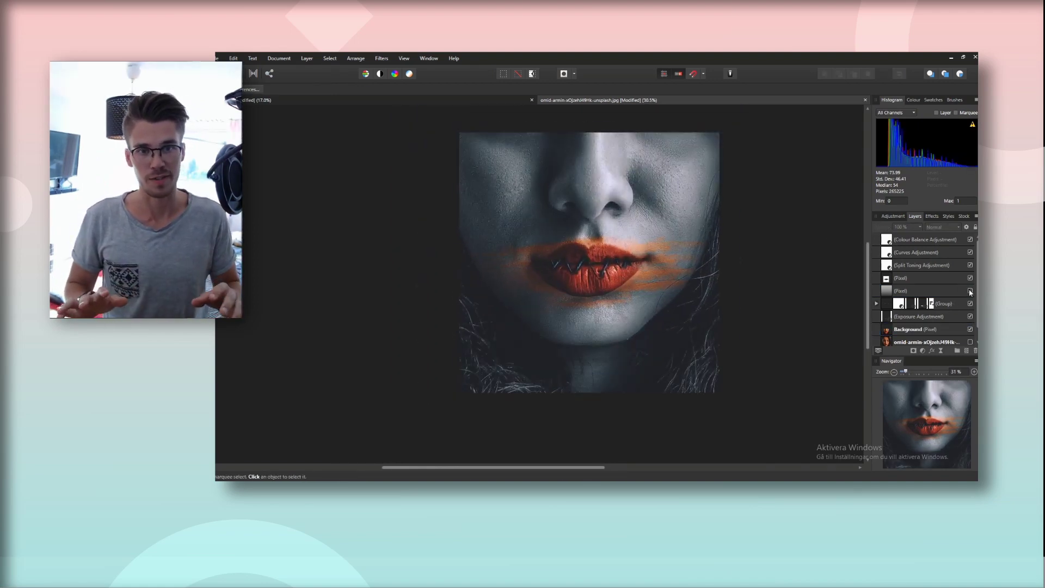
left_click(969, 291)
left_click(784, 274)
left_click(829, 262)
key("space")
left_click_drag(734, 294, 707, 292)
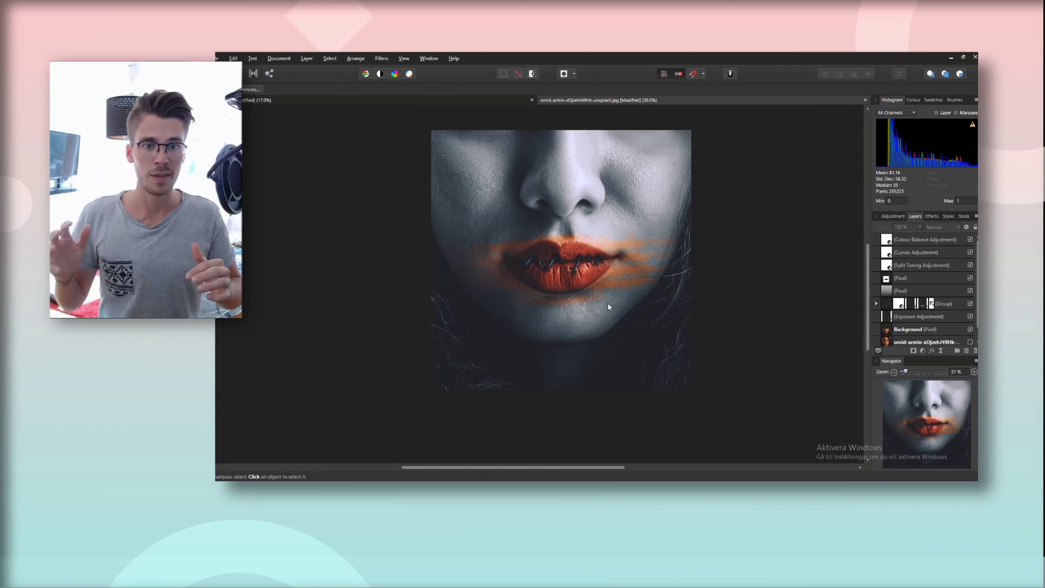
Save the document as Composit_20 in the Affinity files folder on the StoreJet HD (E:) drive
key("ctrl+s")
left_click(587, 278)
left_click(385, 365)
left_click(547, 219)
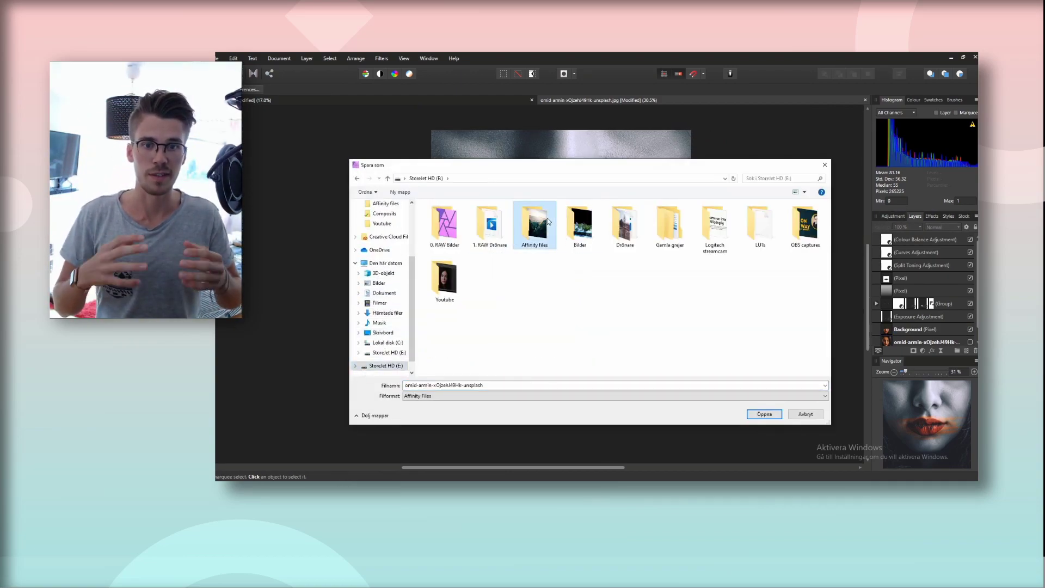
double_click(547, 217)
left_click(479, 292)
left_click(479, 386)
key("BackSpace")
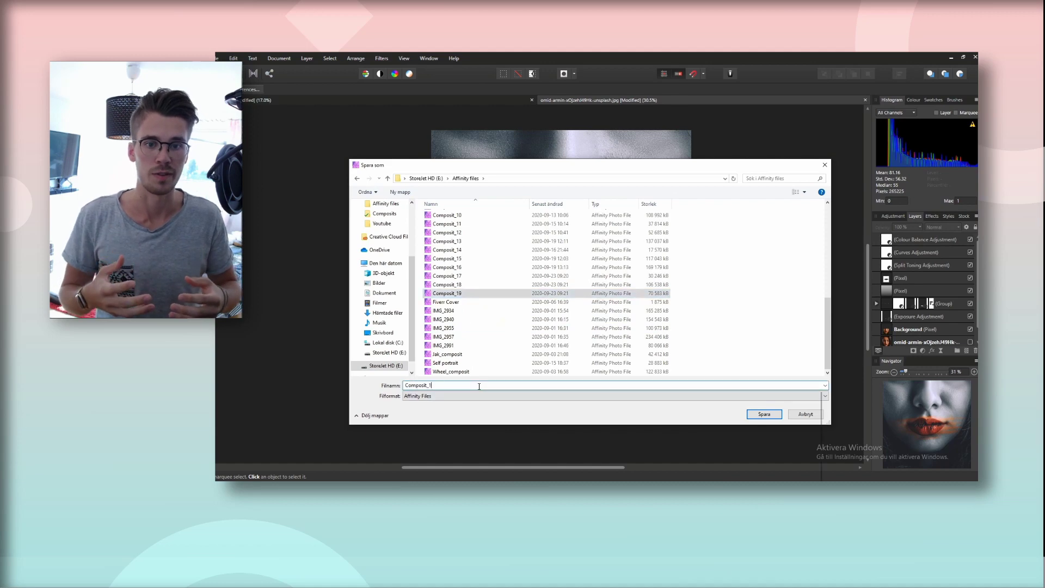
key("BackSpace")
type("20")
key("Return")
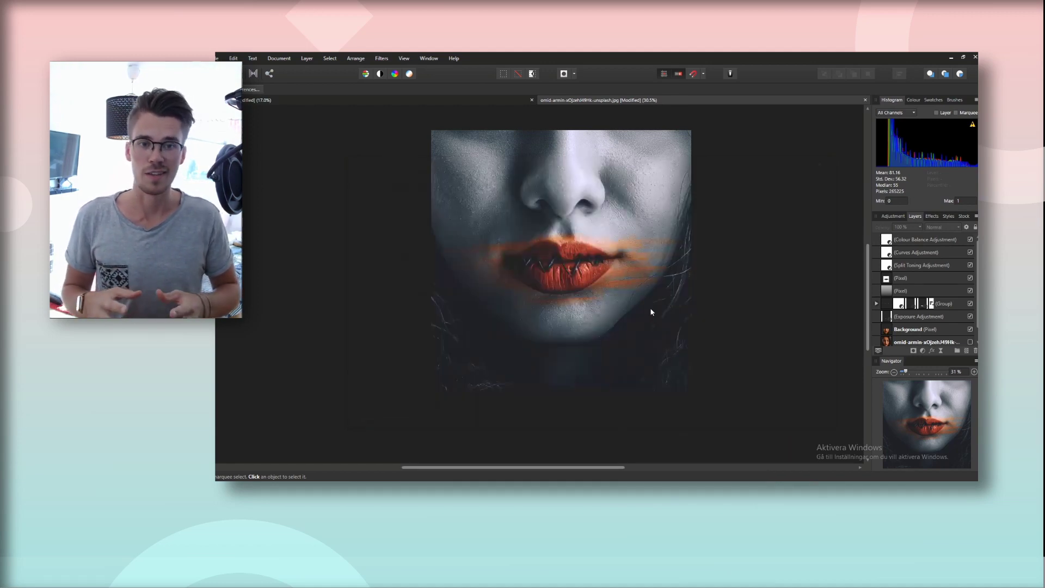